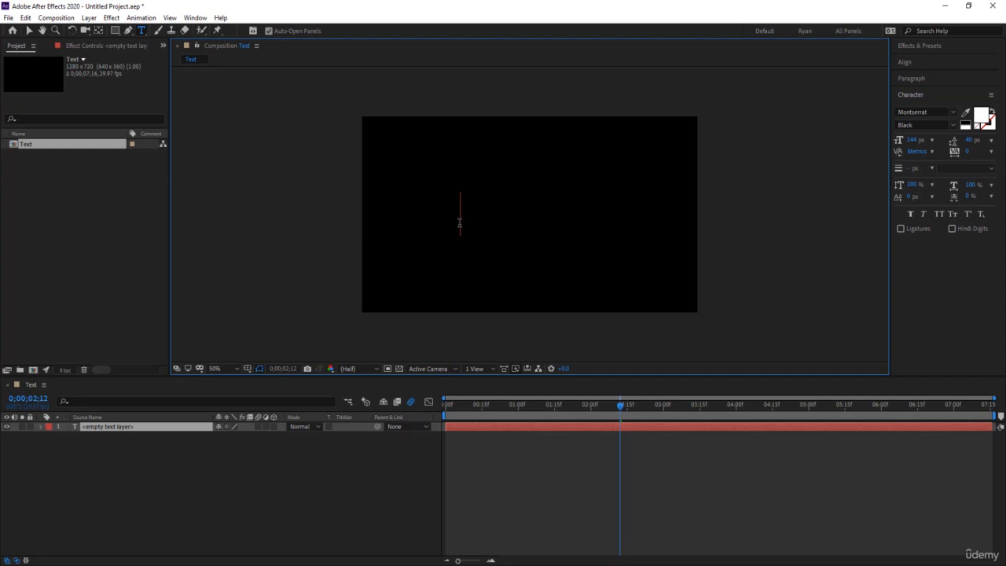
Enter the text "Typography" in the new text layer and centre it horizontally and vertically in the composition
text(Ty)
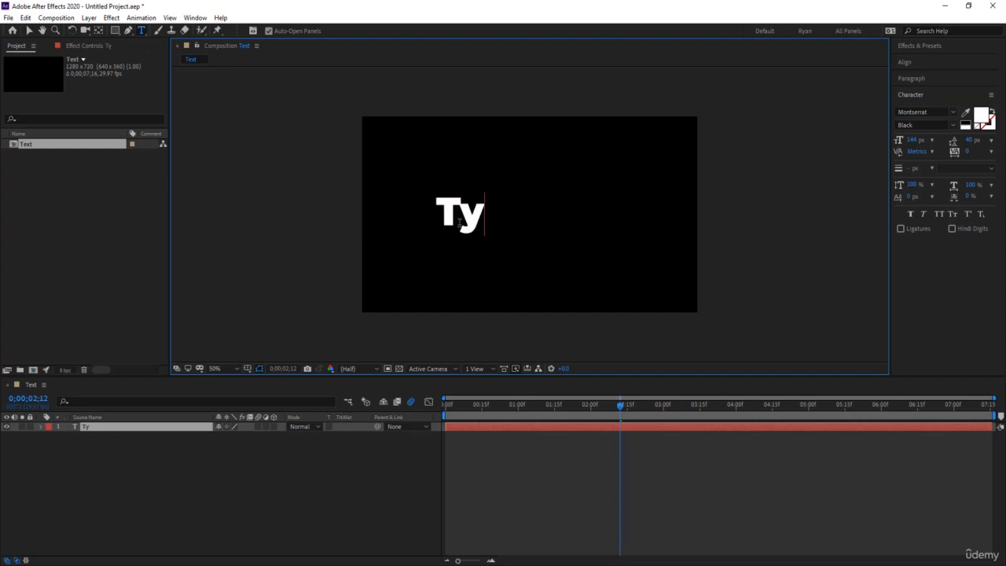
text(pography)
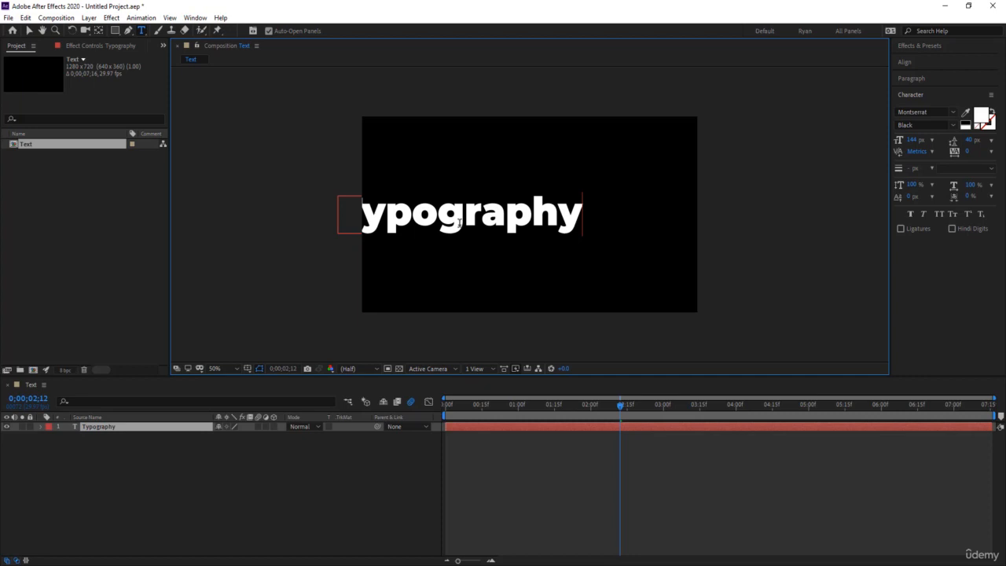
key(ctrl+a)
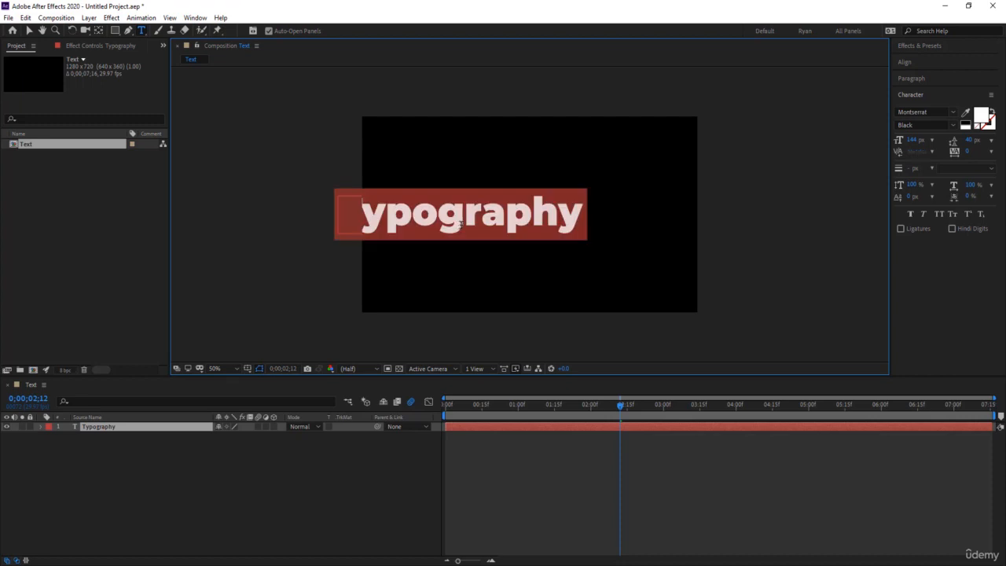
click(910, 64)
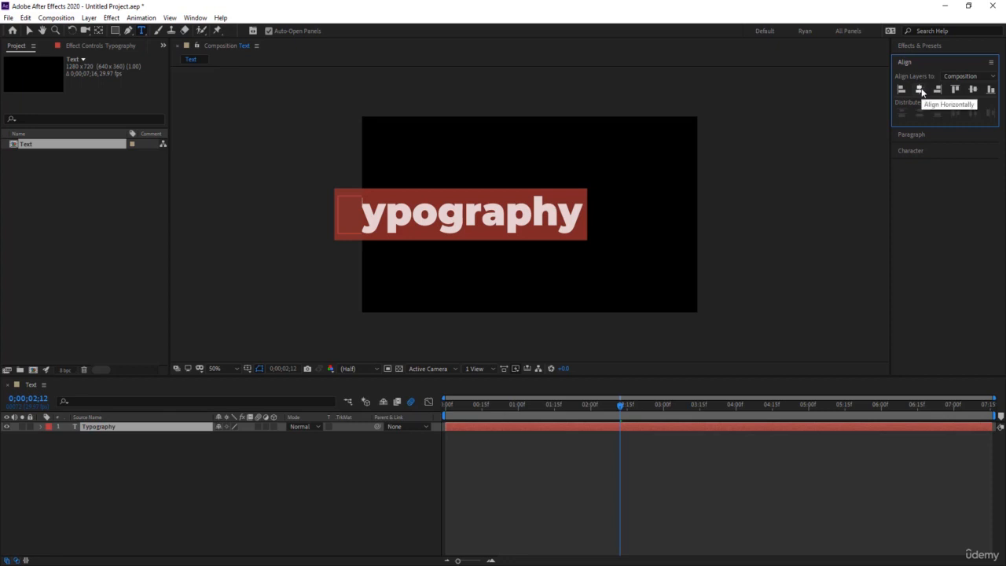
click(921, 92)
click(972, 89)
click(732, 506)
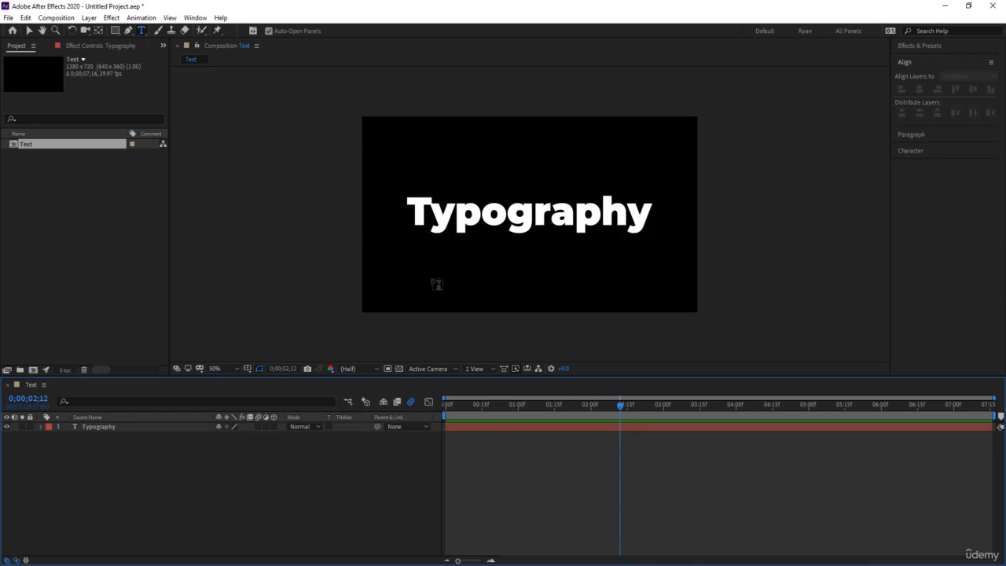
Move the Typography layer off centre with the Selection tool, then realign it to the composition's horizontal and vertical centre
key(v)
click(482, 429)
click(482, 429)
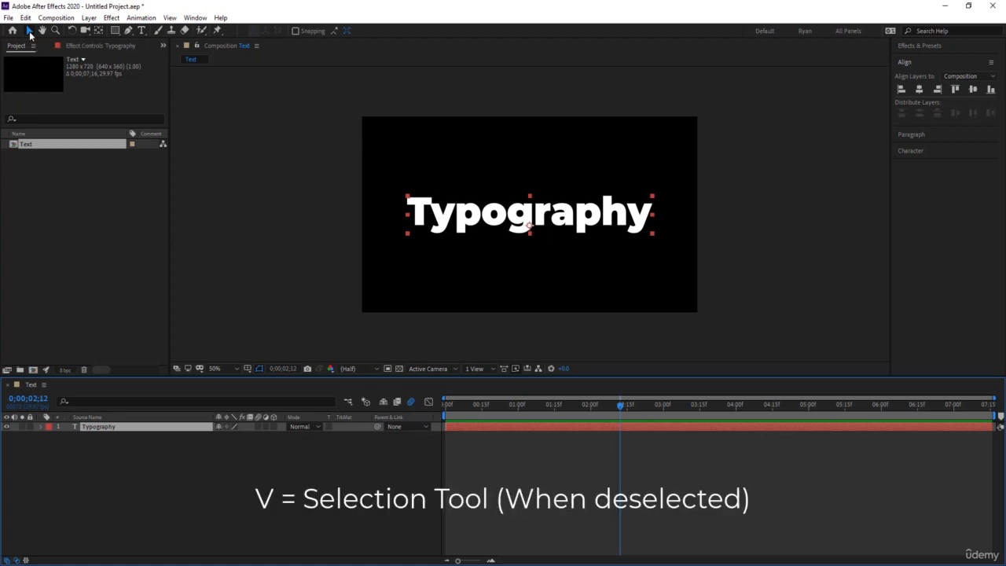
drag(504, 209, 547, 202)
drag(527, 165, 503, 179)
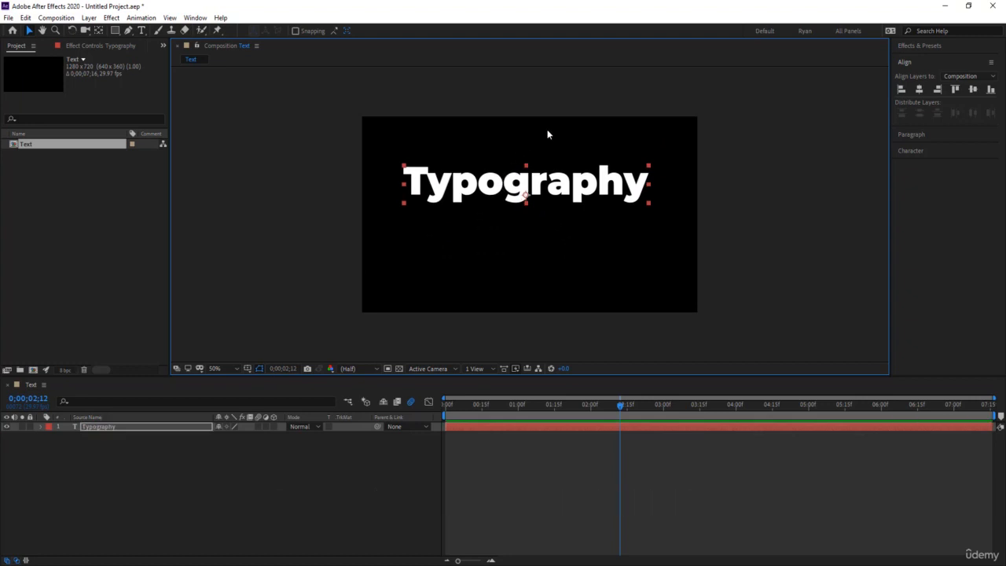
click(918, 90)
click(973, 89)
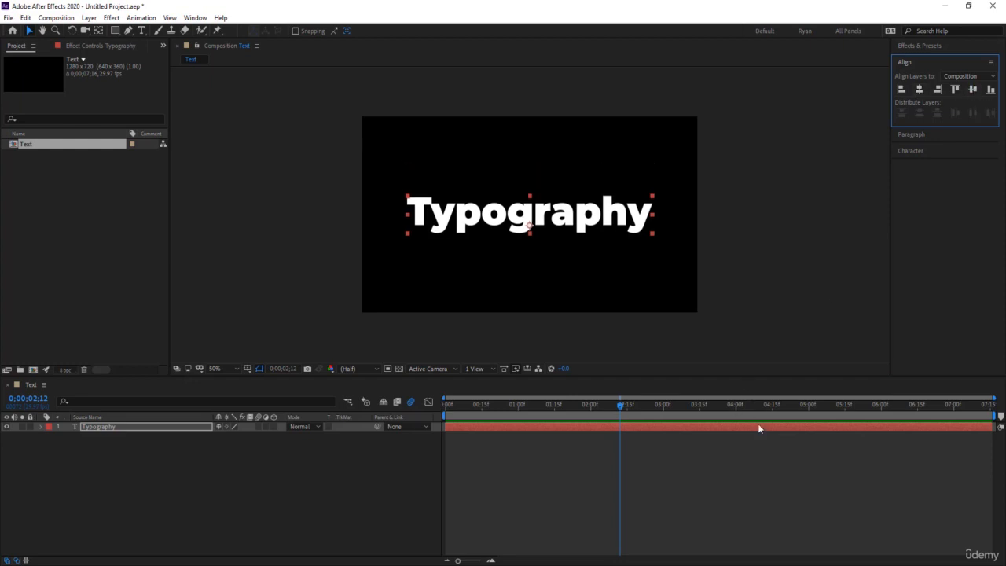
Change the whole word "Typography" to the Montserrat Light font style
click(904, 135)
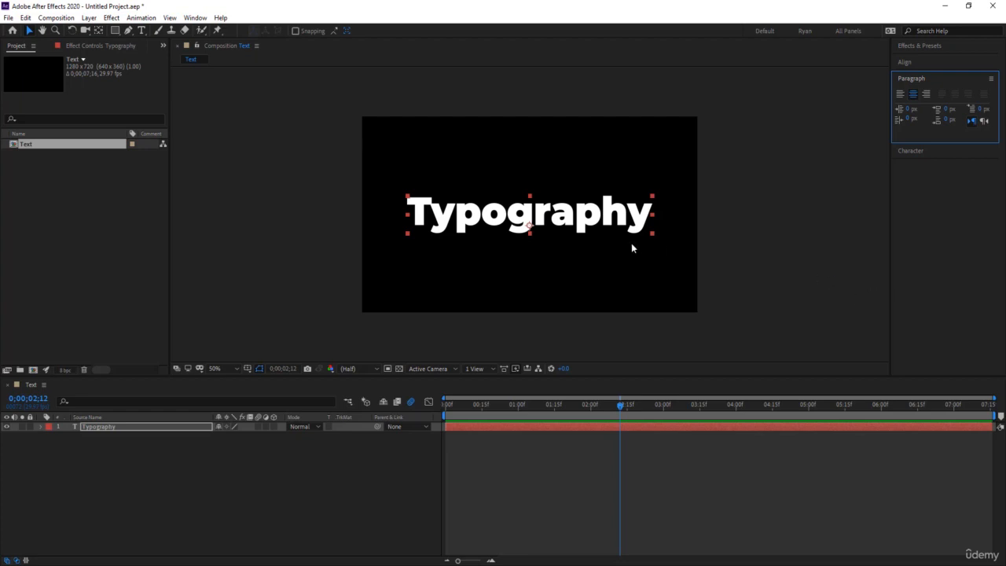
click(555, 227)
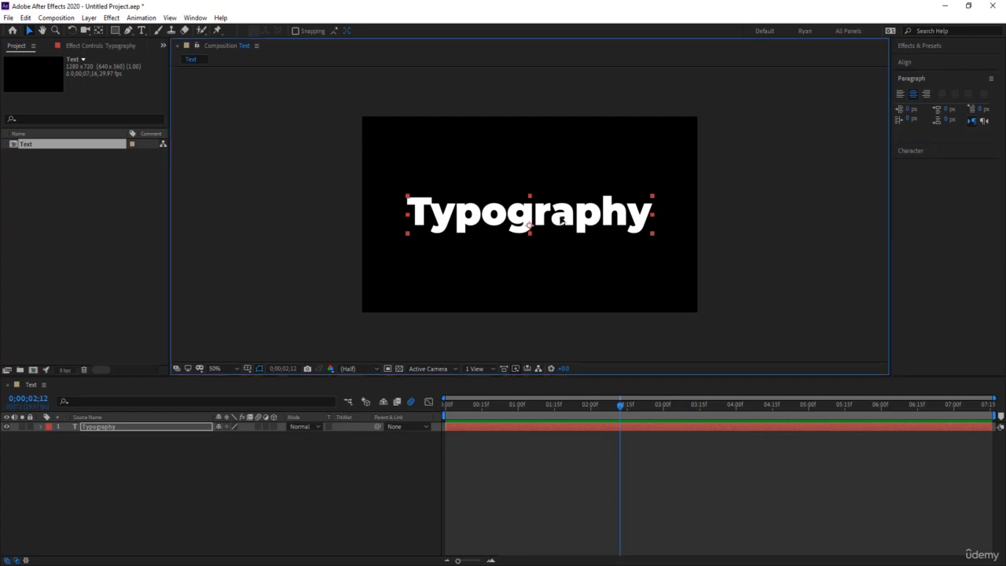
double_click(562, 221)
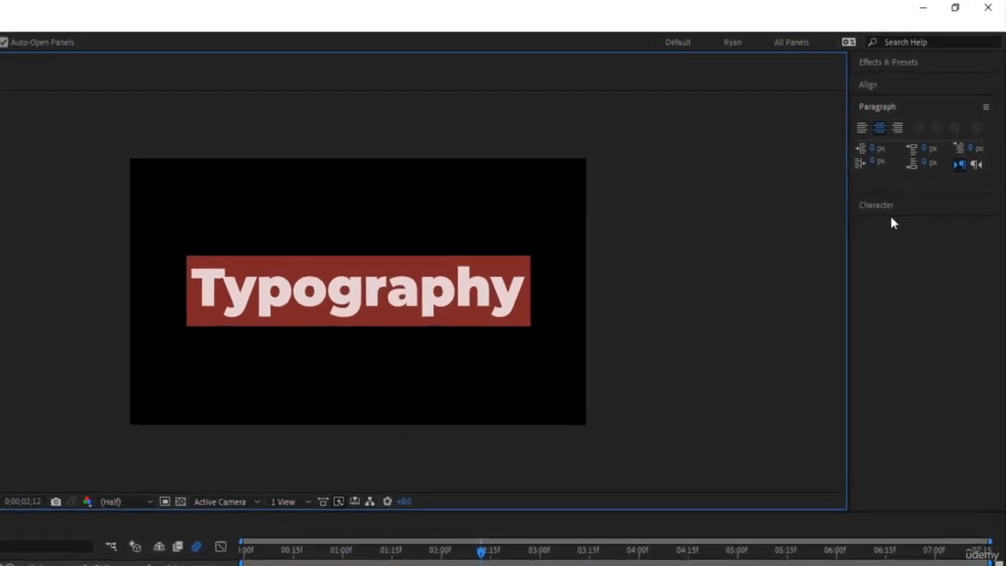
click(911, 150)
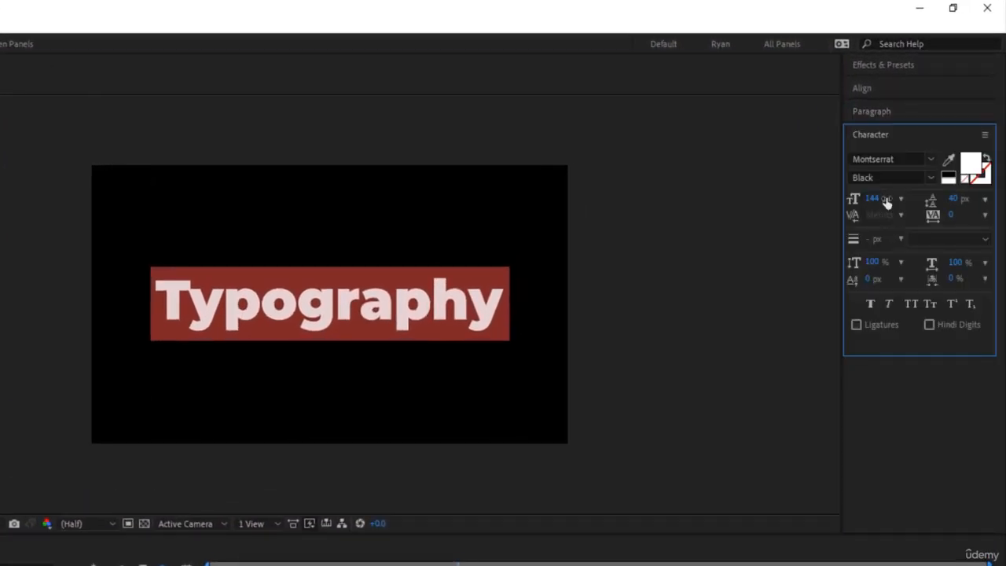
click(932, 160)
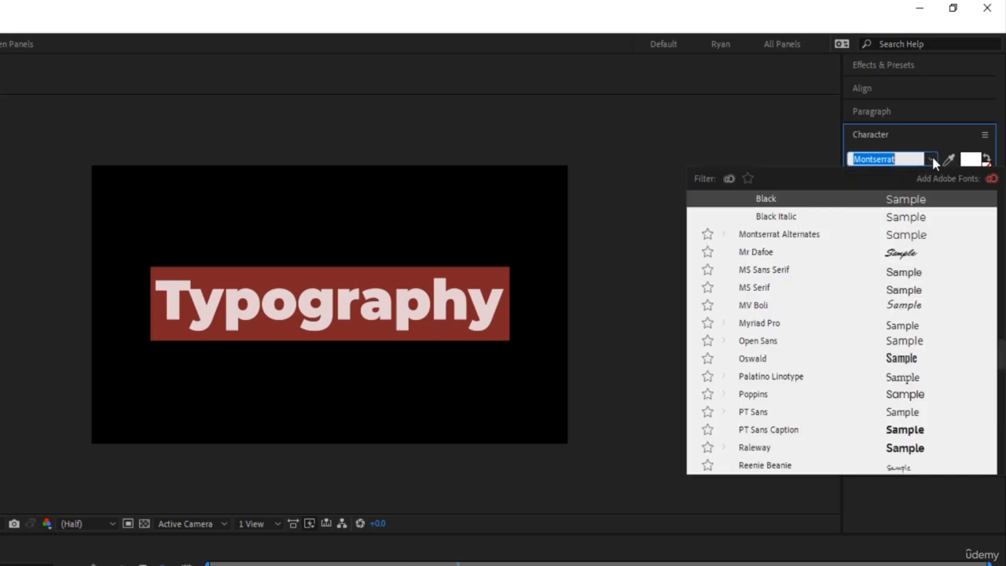
scroll(882, 295, up, 4)
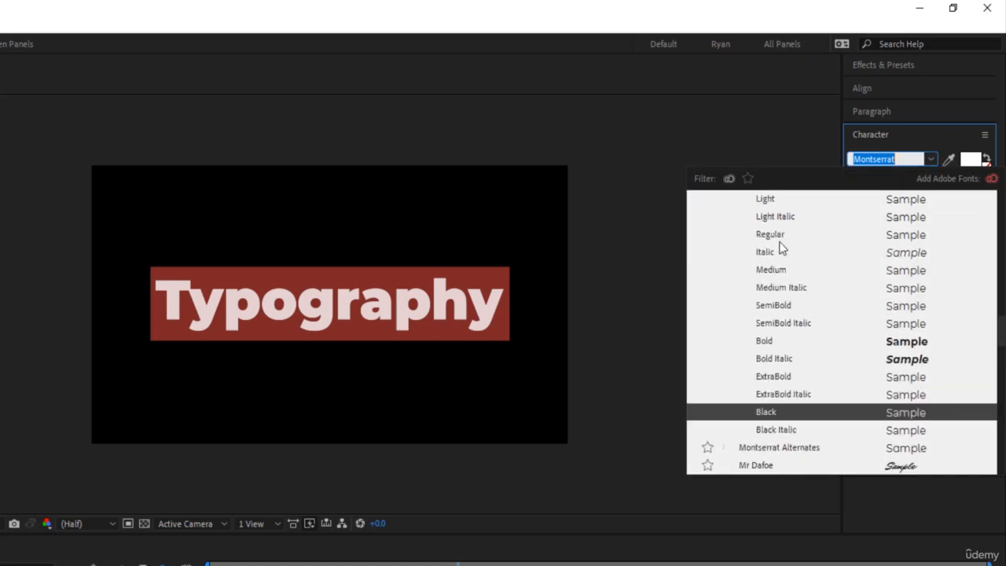
click(787, 201)
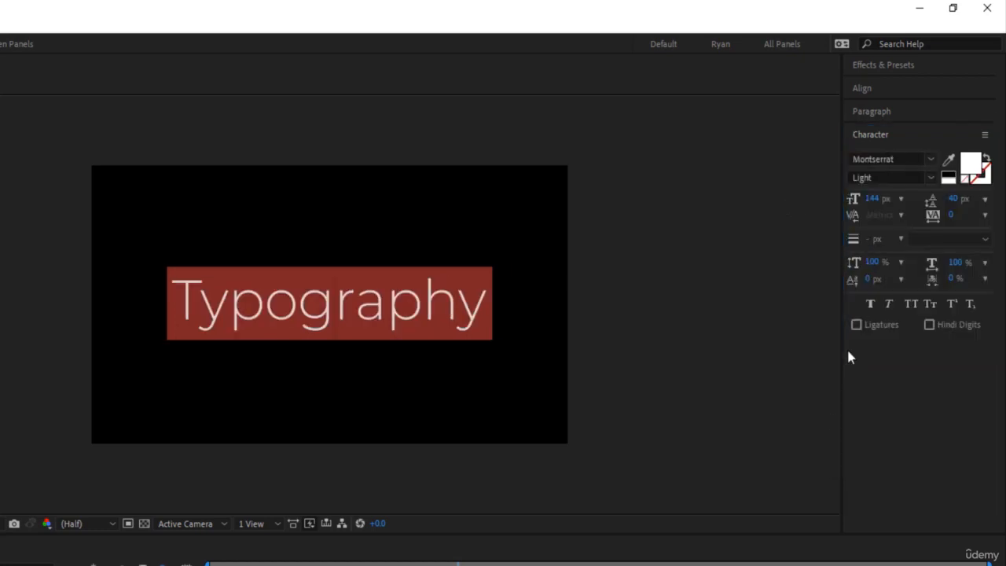
click(801, 563)
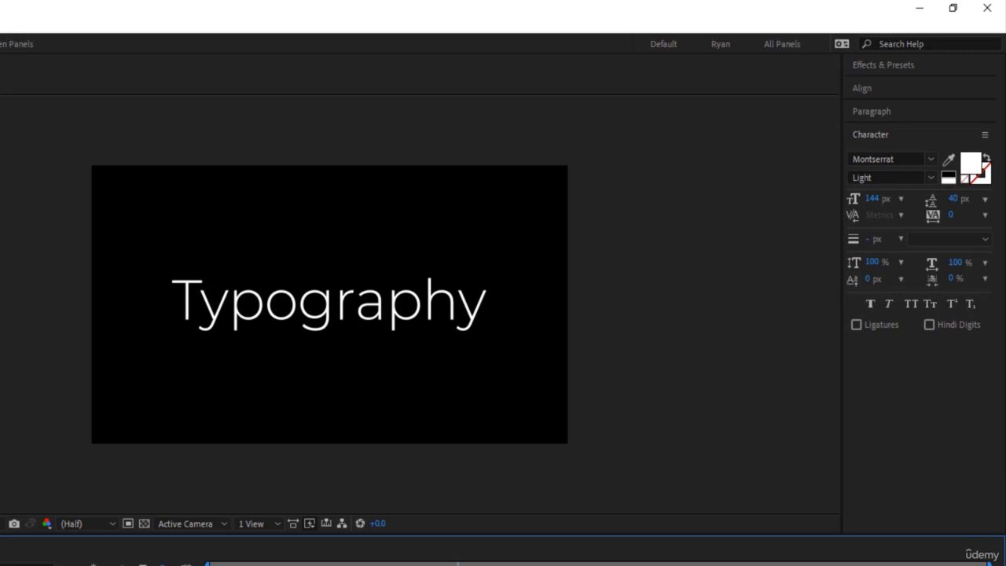
Set only the first five letters, "Typog", to the Bold font style
click(322, 307)
key(shift+Left)
key(shift+Left)
key(shift+Left)
key(shift+Left)
key(shift+Left)
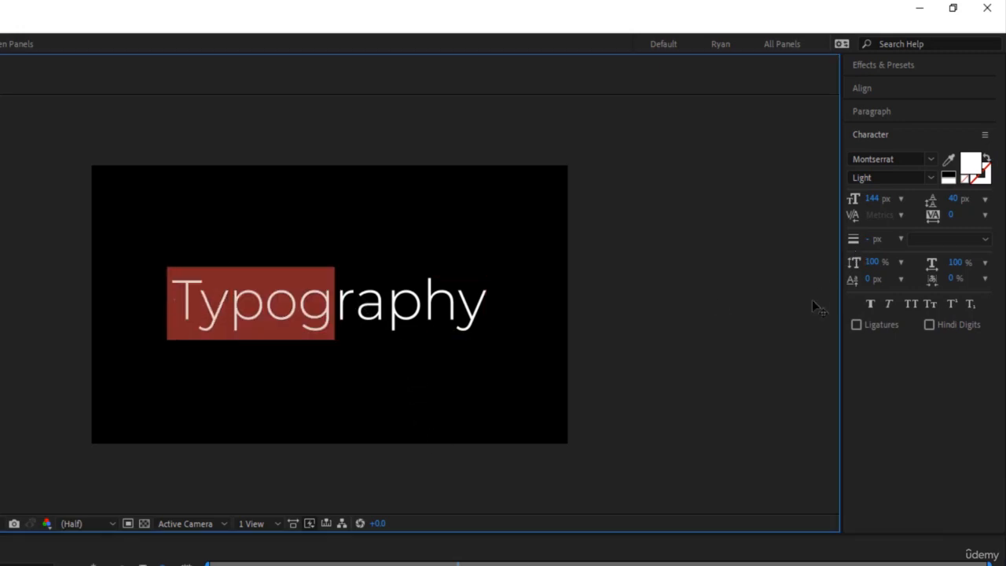
click(930, 177)
click(879, 397)
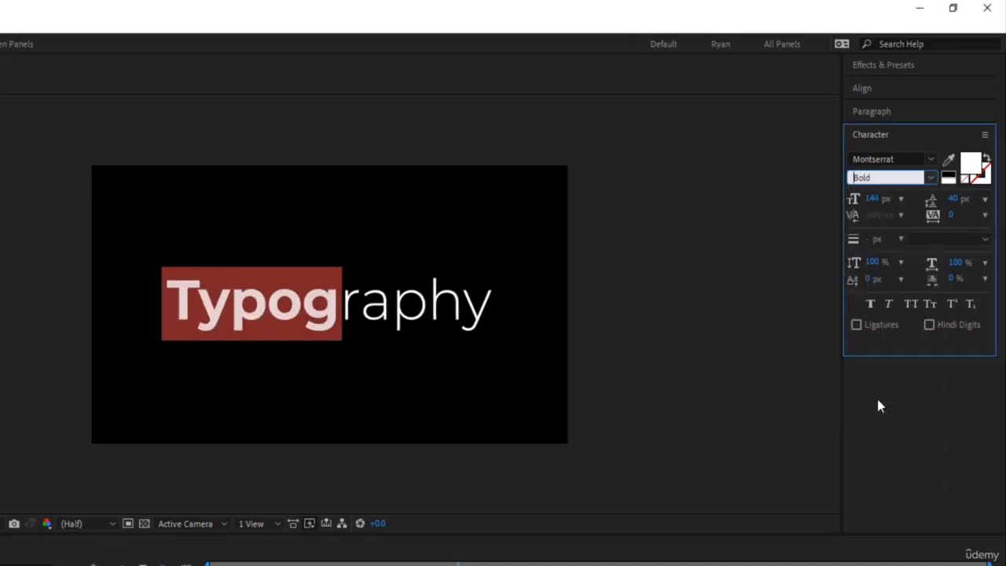
click(770, 562)
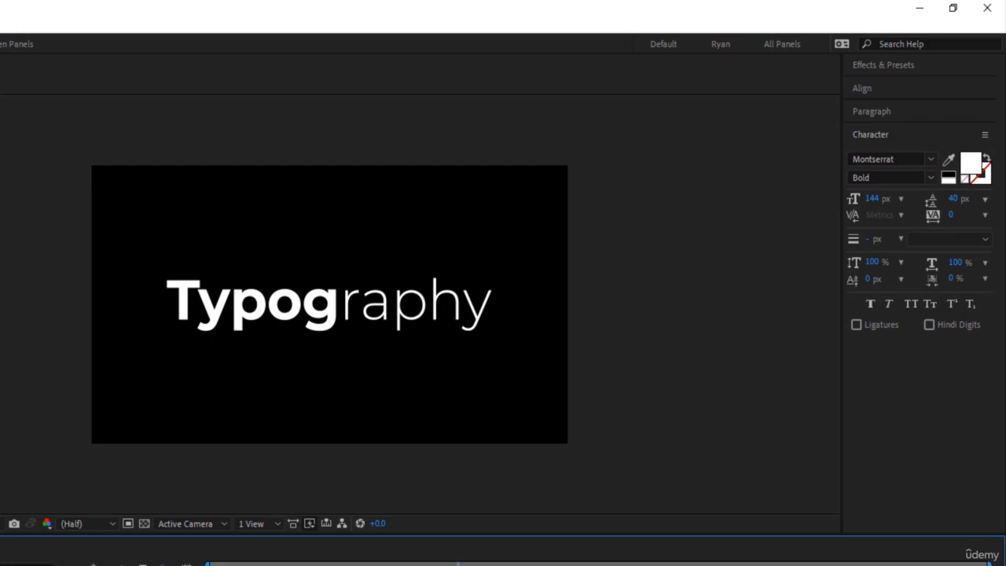
Enlarge only the letters "ph" to a font size of 225 px
drag(393, 312, 464, 312)
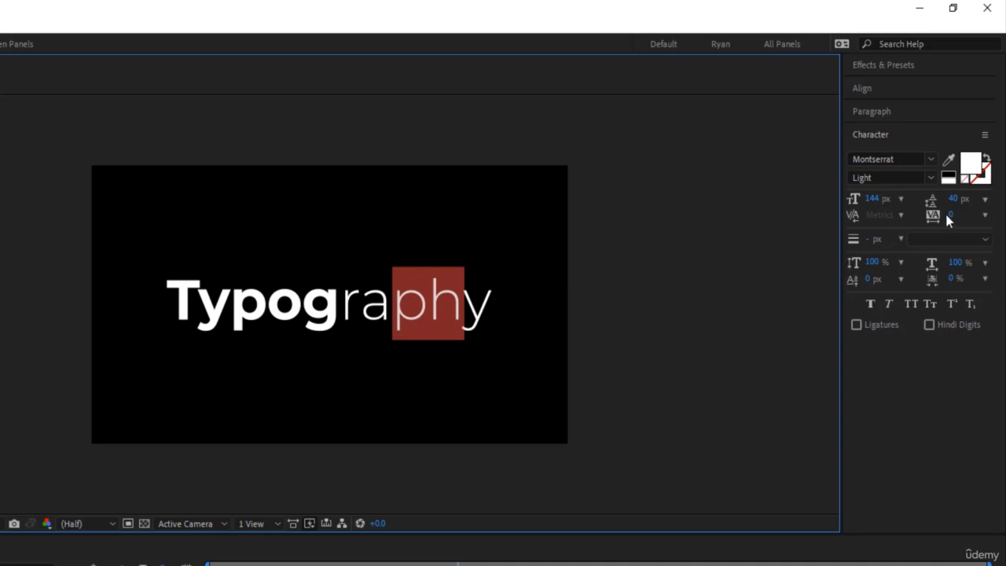
drag(872, 198, 943, 204)
click(502, 562)
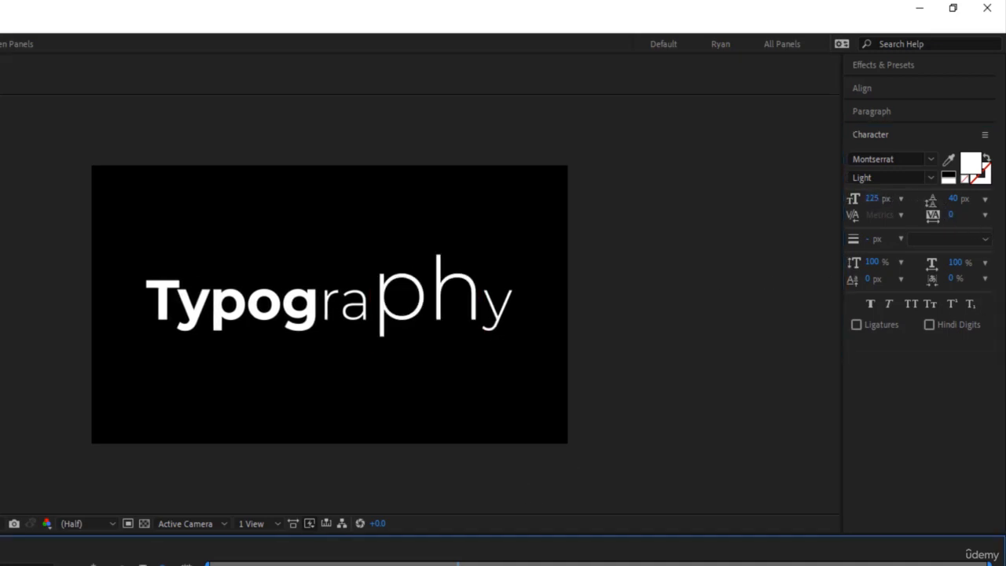
Set the font size of the whole word "Typography" to 158 px
double_click(461, 318)
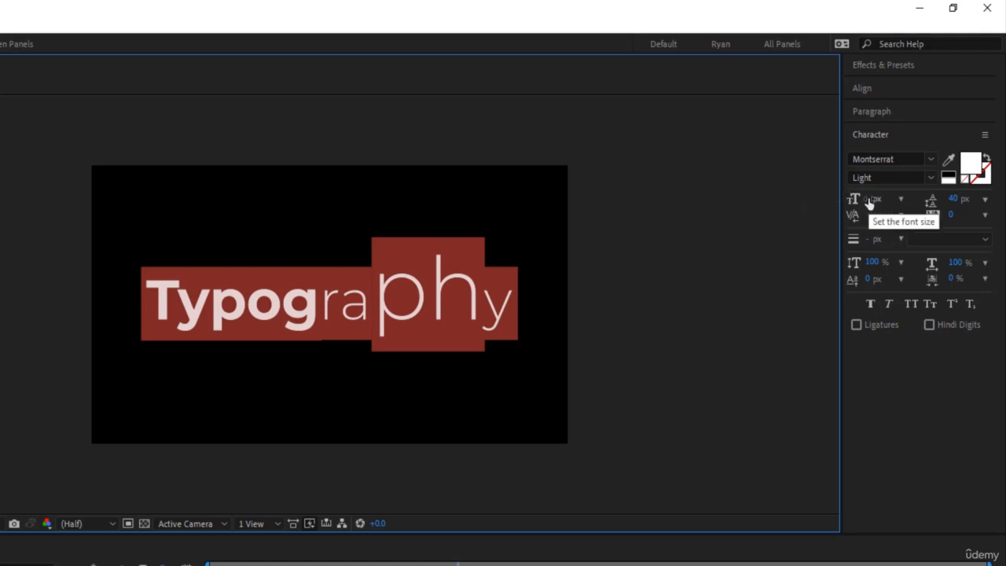
drag(869, 203, 823, 208)
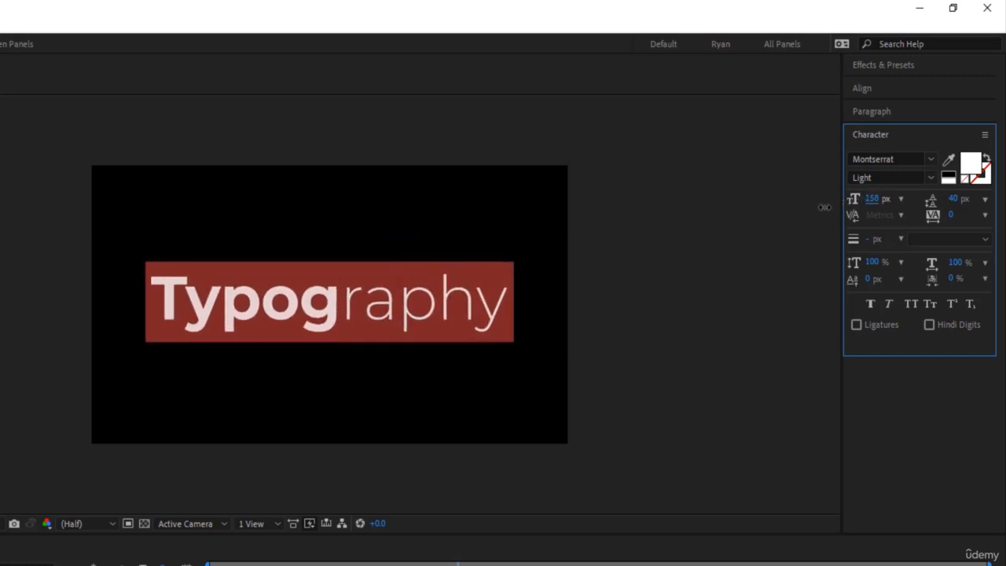
Add a second line reading "Lesson" after the word "Typography" in the same text layer
click(501, 313)
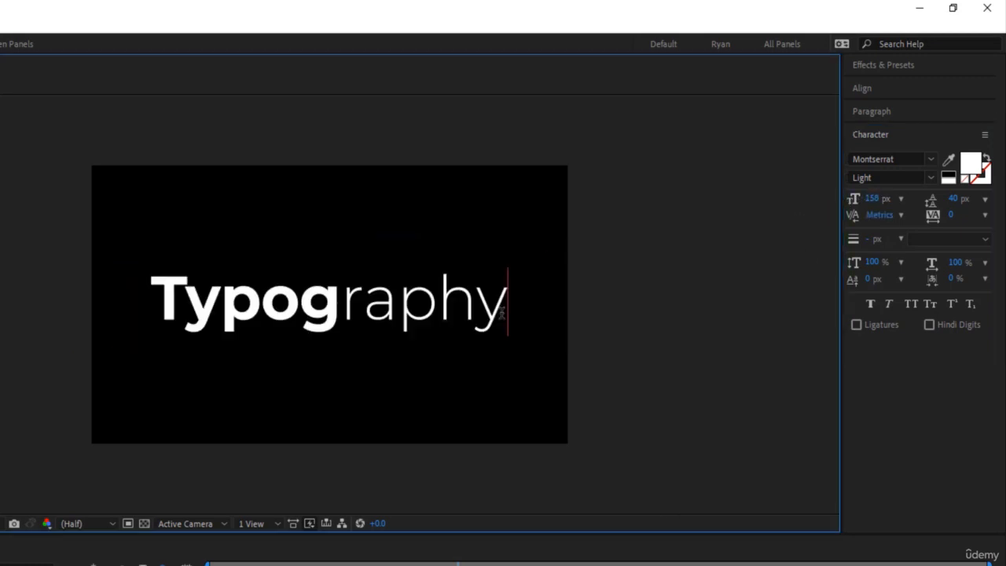
key(Left)
key(Left)
key(Left)
key(Left)
key(Left)
key(Return)
text(Lesson)
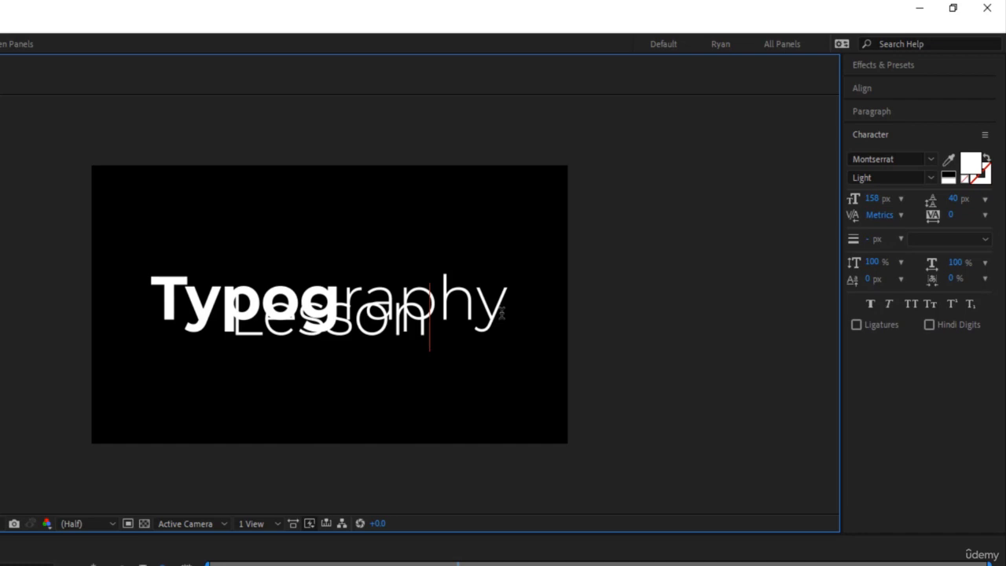
Set the leading of both text lines to 166 px
key(ctrl+a)
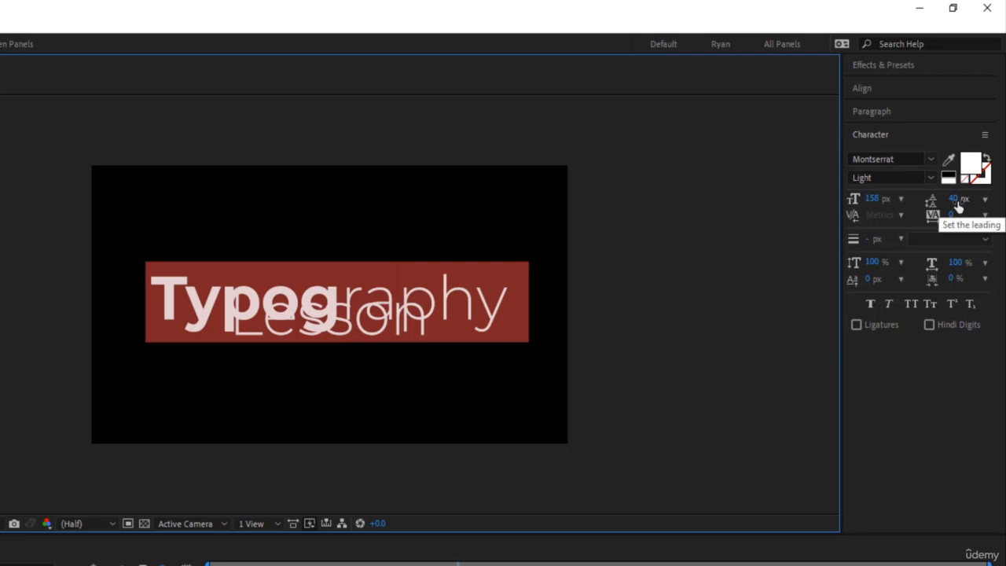
drag(956, 204, 996, 202)
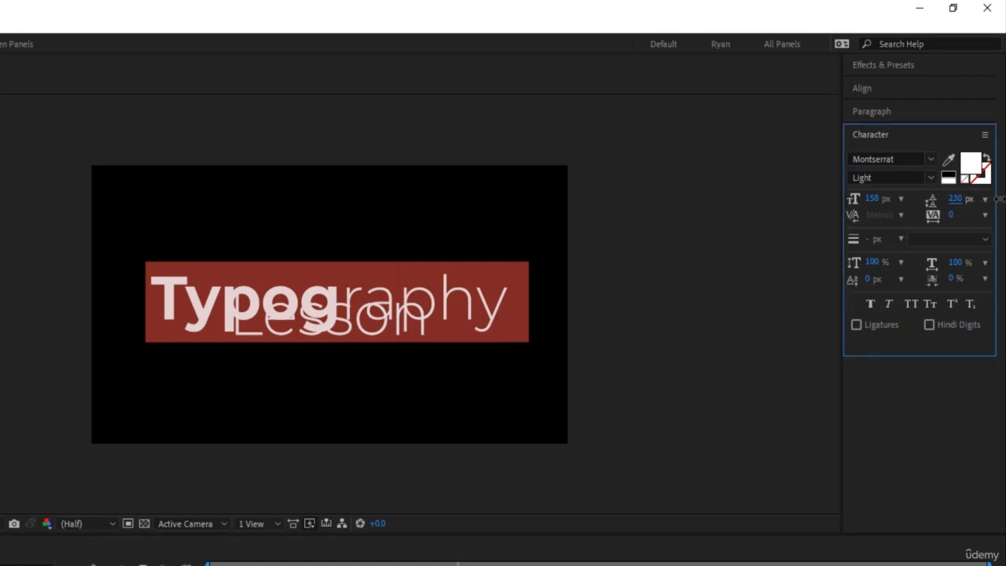
triple_click(496, 288)
click(495, 290)
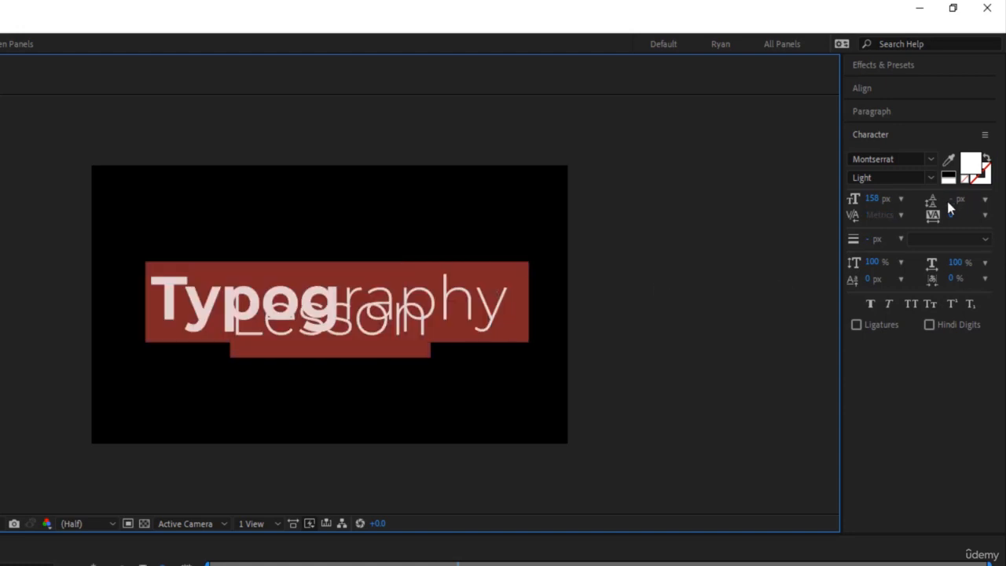
drag(947, 201, 923, 226)
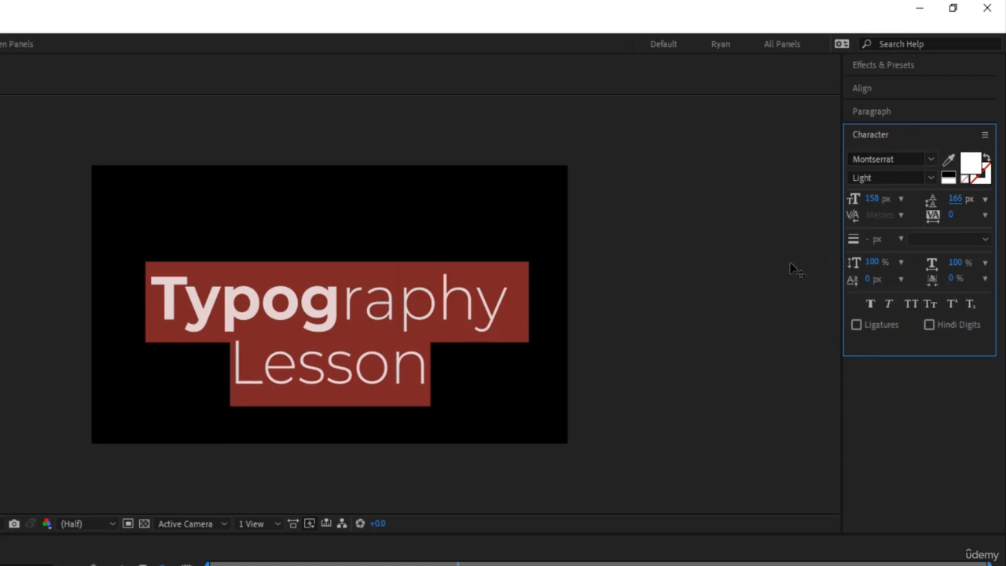
Centre the two-line text layer horizontally and vertically in the composition
click(884, 86)
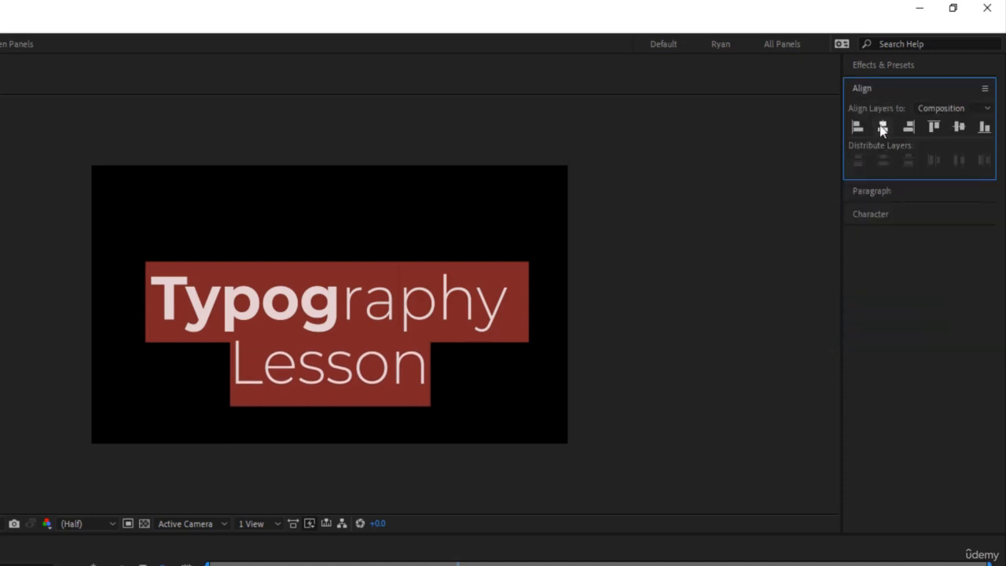
click(881, 127)
click(958, 127)
click(812, 549)
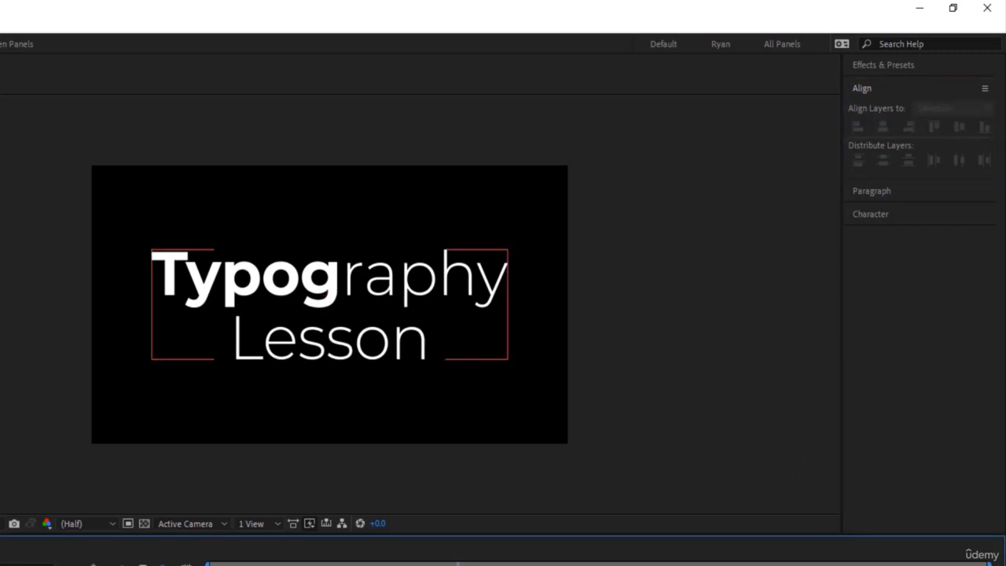
Set the word "Lesson" to a font size of 119 px with a tracking of 619
click(329, 295)
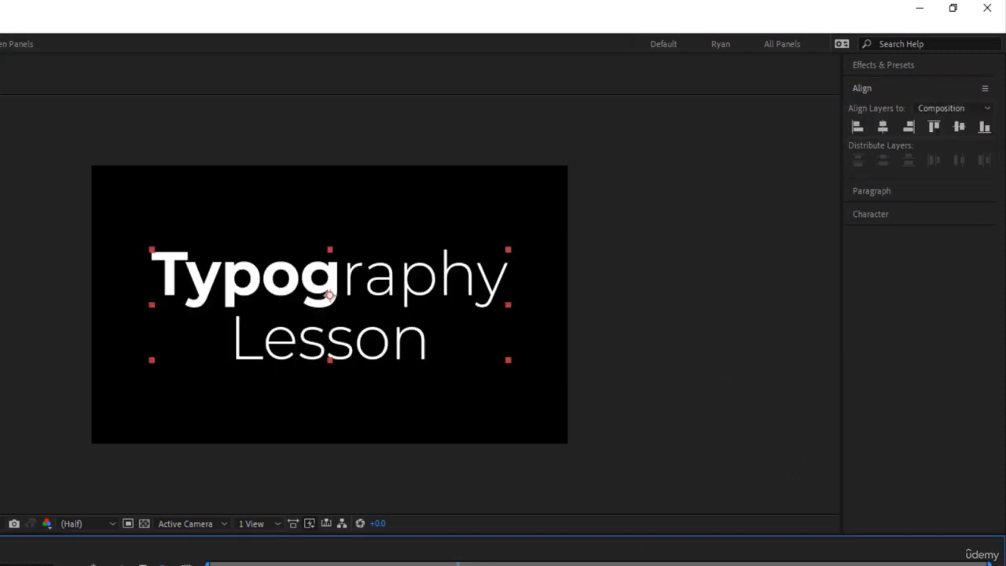
double_click(329, 294)
click(859, 193)
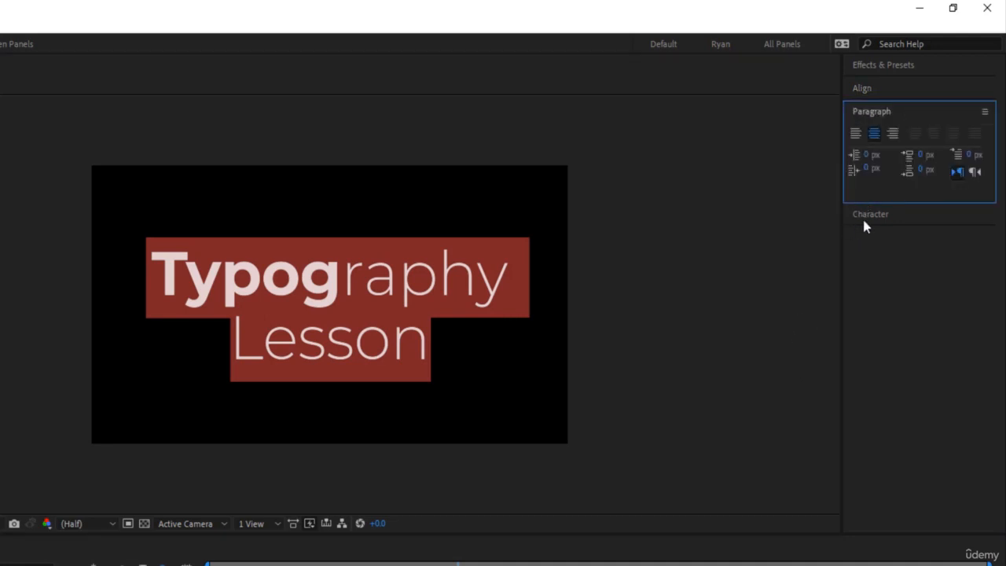
click(867, 214)
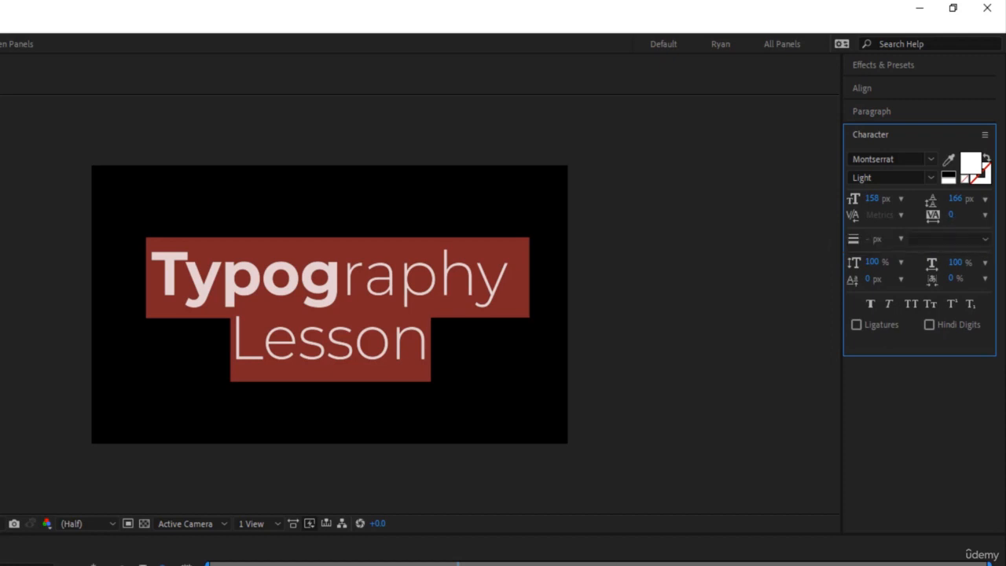
click(542, 559)
double_click(381, 358)
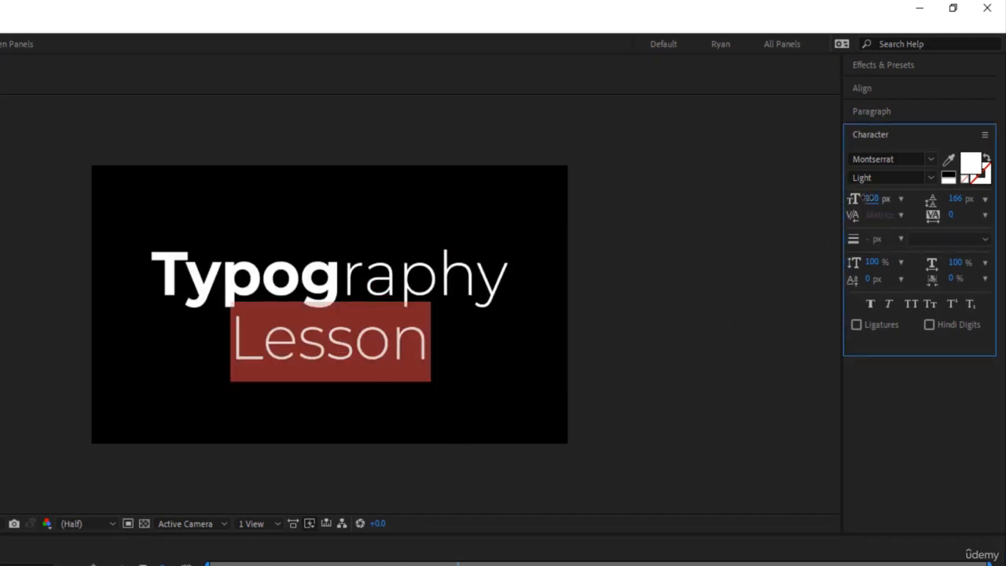
drag(874, 198, 986, 215)
click(550, 561)
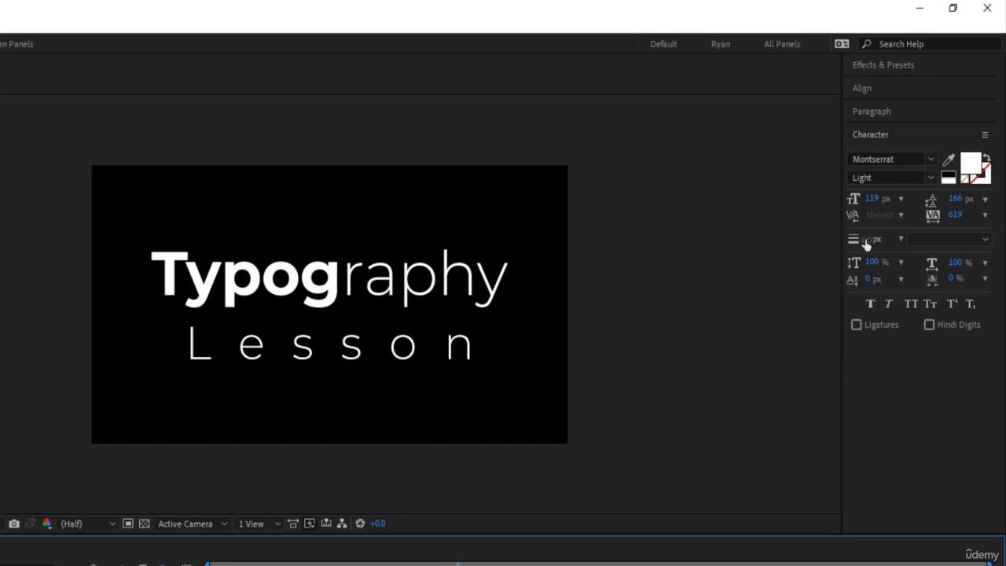
Delete the "Lesson" line and set the whole word "Typography" to the Bold font style
double_click(313, 346)
key(BackSpace)
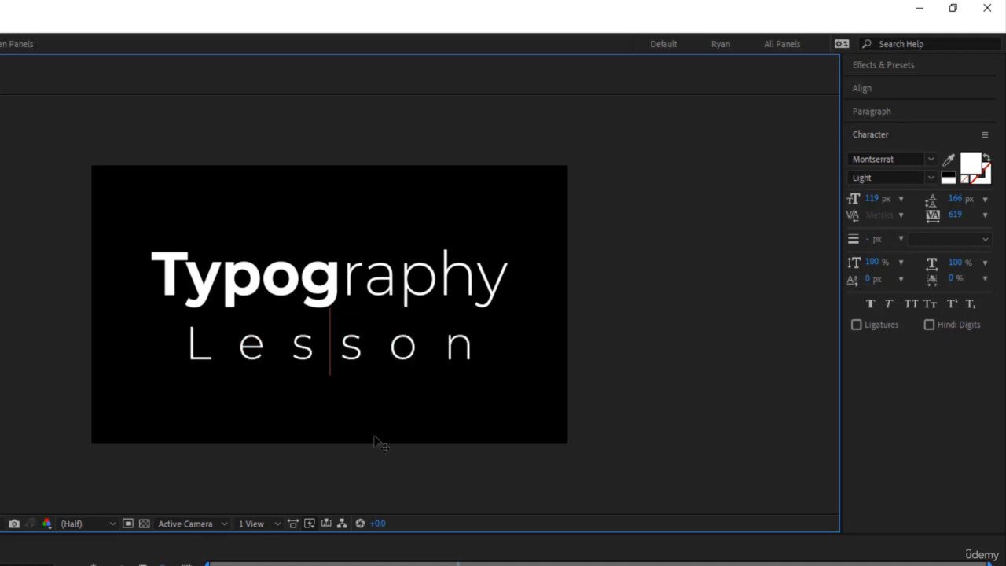
key(ctrl+a)
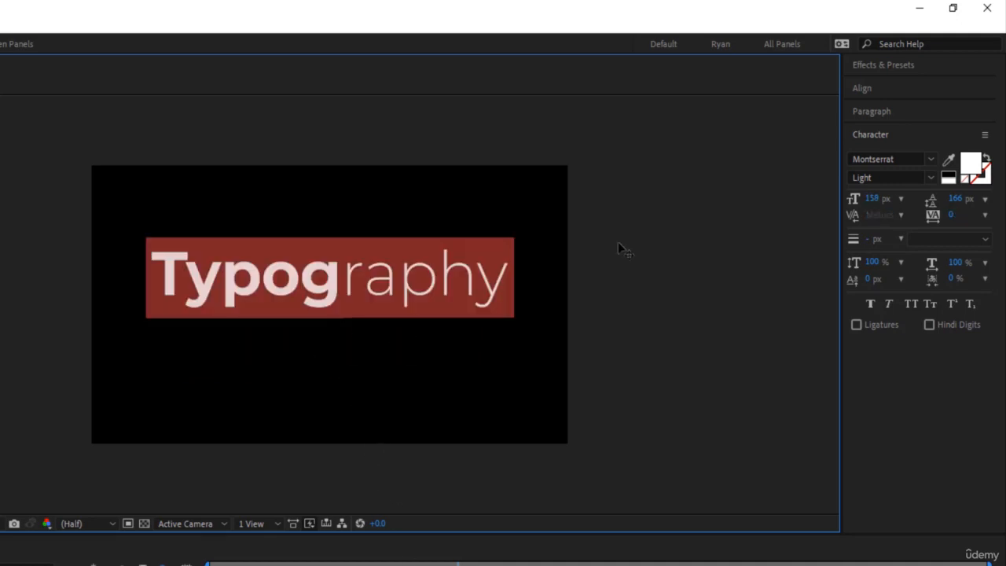
click(908, 177)
click(929, 178)
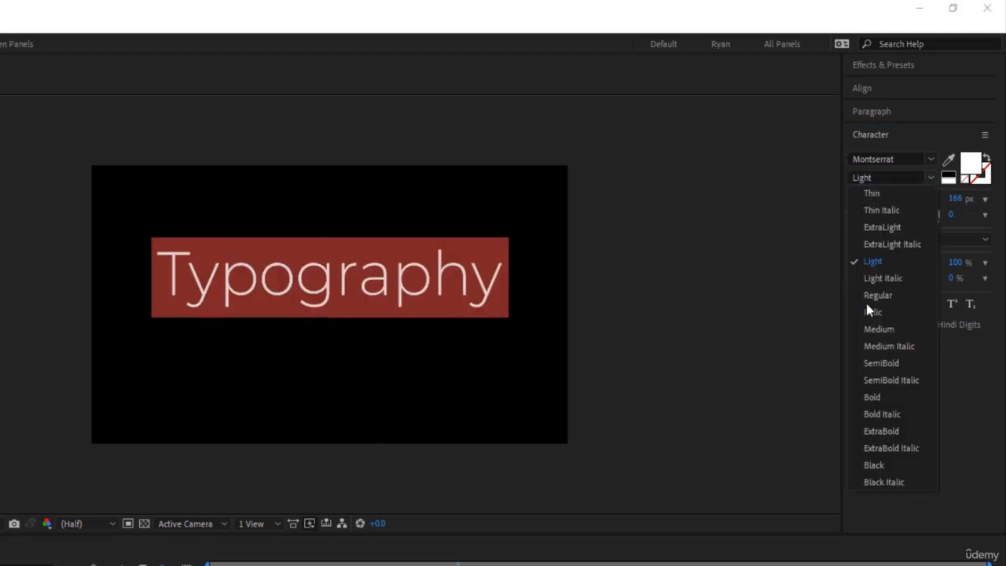
click(885, 396)
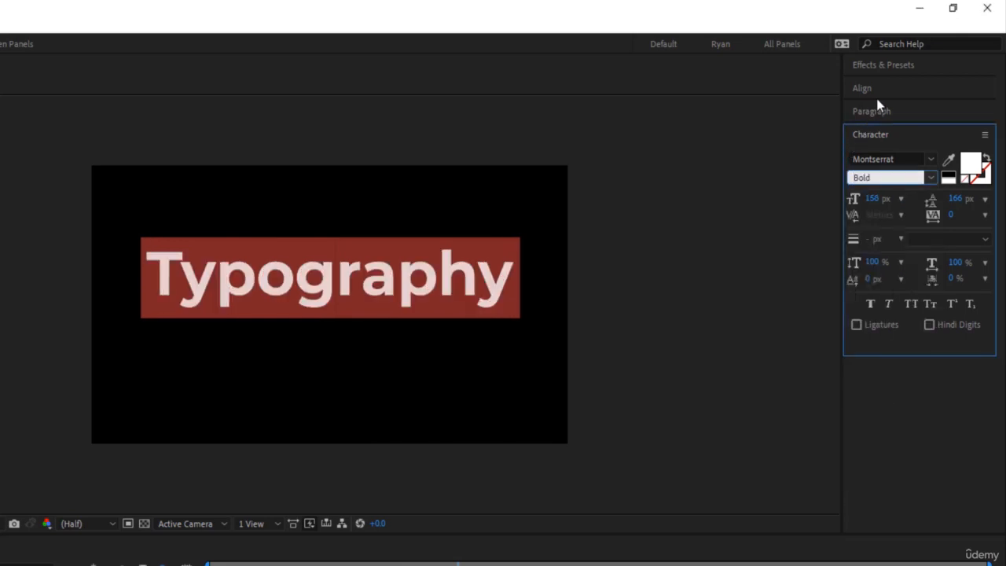
Centre the single-line "Typography" layer horizontally and vertically in the composition
click(862, 88)
click(883, 126)
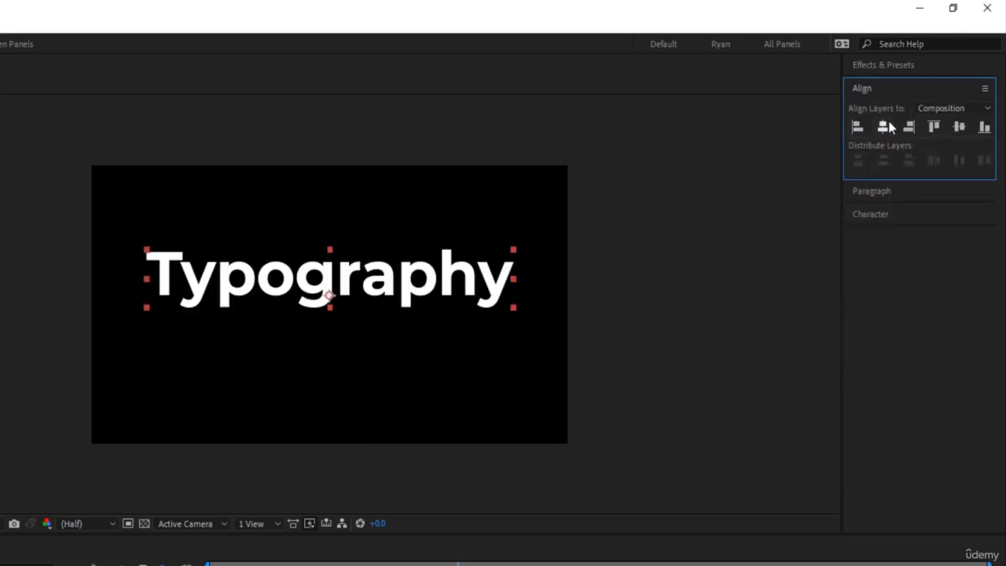
click(958, 126)
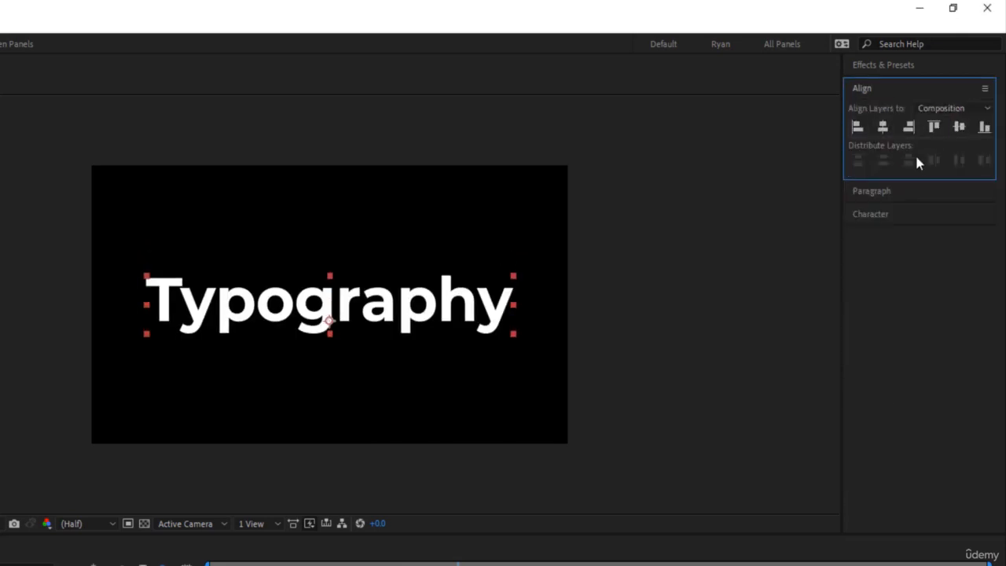
Try removing the fill of the word "Typography" and restore it with a solid white fill
double_click(491, 306)
click(878, 215)
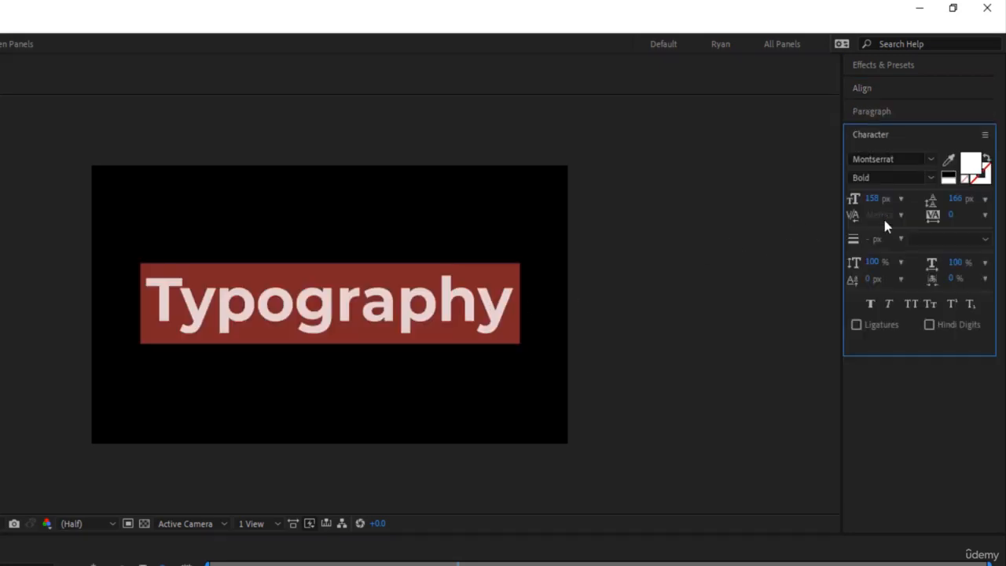
click(966, 180)
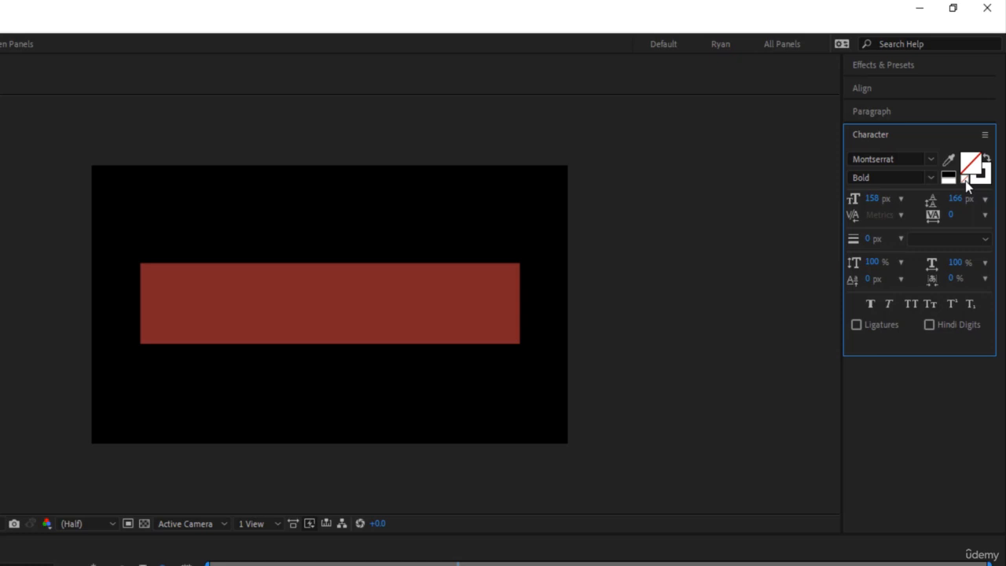
click(974, 164)
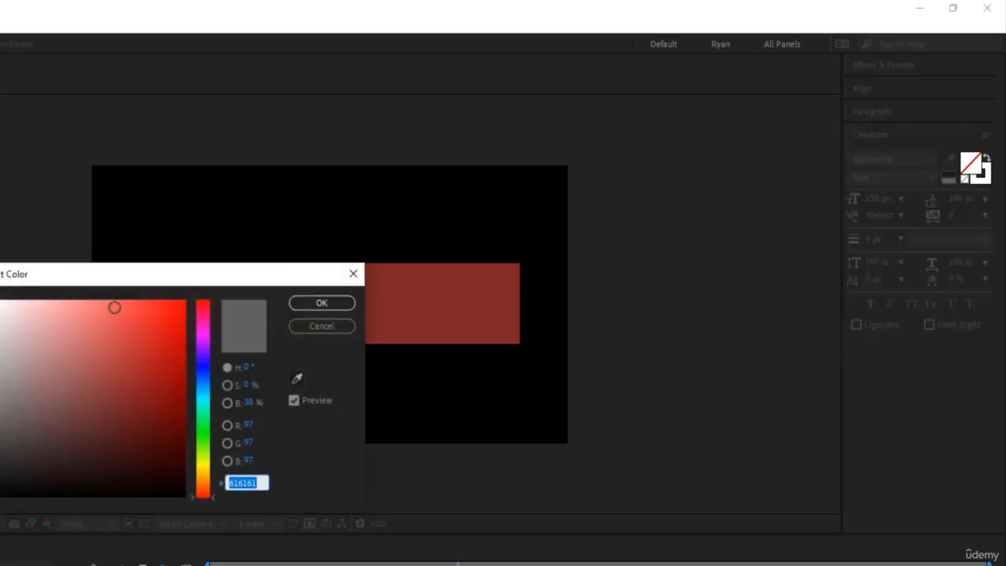
mouse_move(114, 307)
mouse_down()
mouse_move(29, 333)
mouse_move(2, 301)
mouse_up()
click(321, 303)
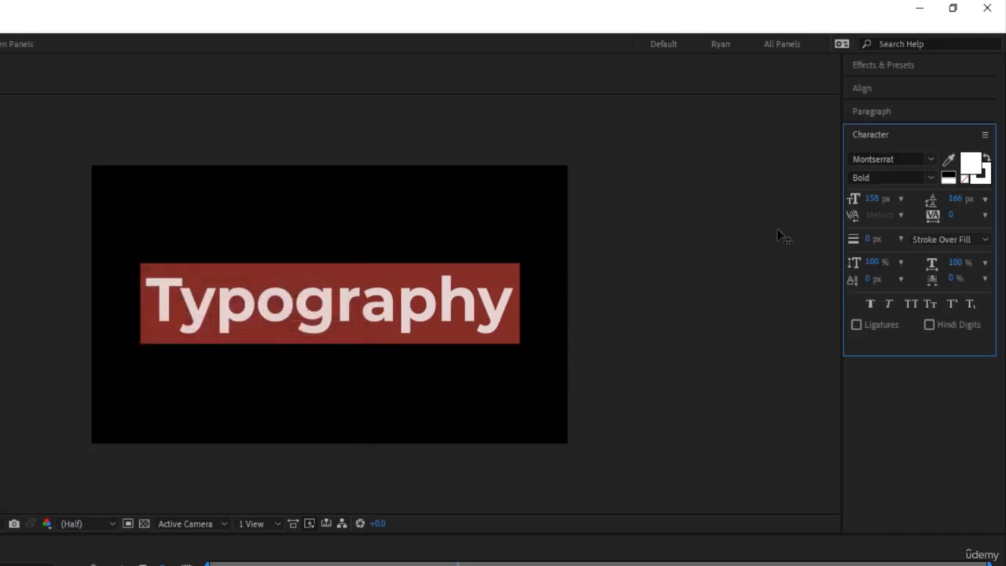
Set the stroke colour of the word "Typography" to white
click(981, 174)
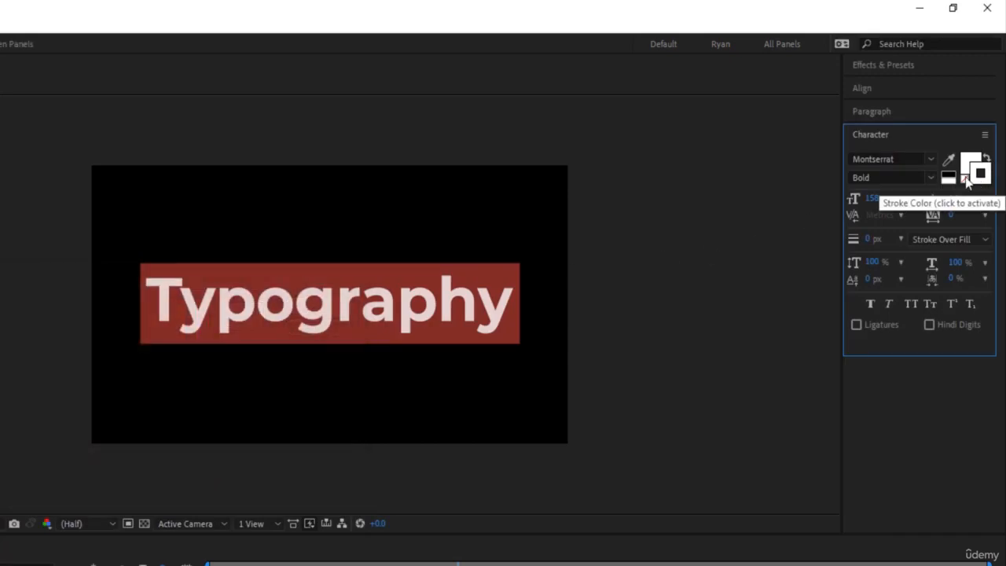
click(967, 171)
click(980, 175)
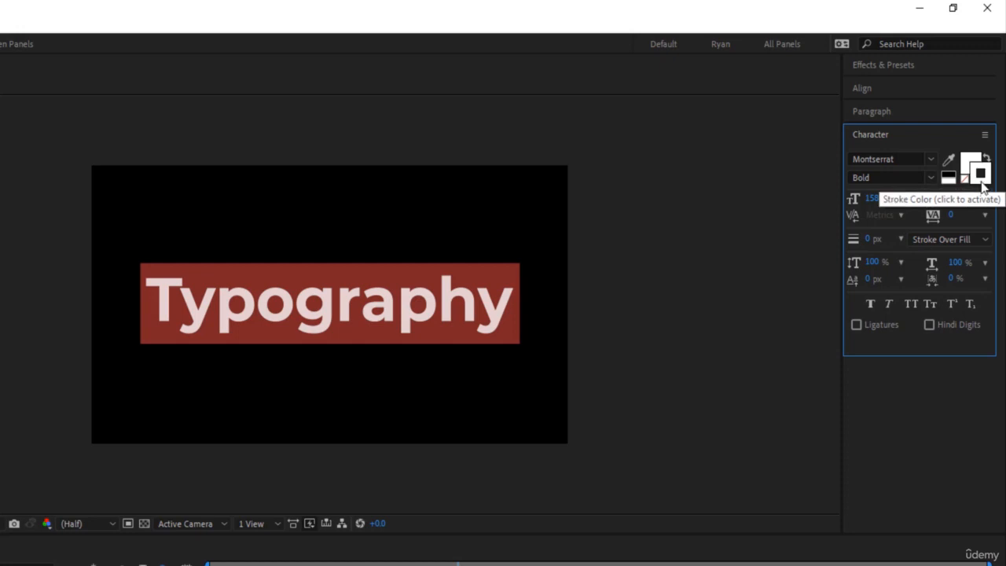
click(980, 176)
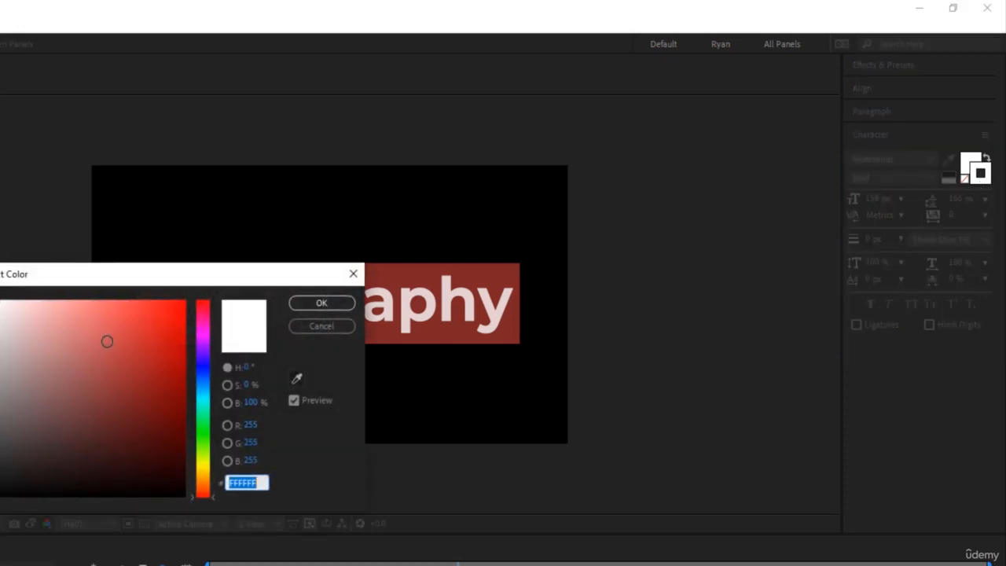
drag(105, 340, 0, 300)
click(322, 304)
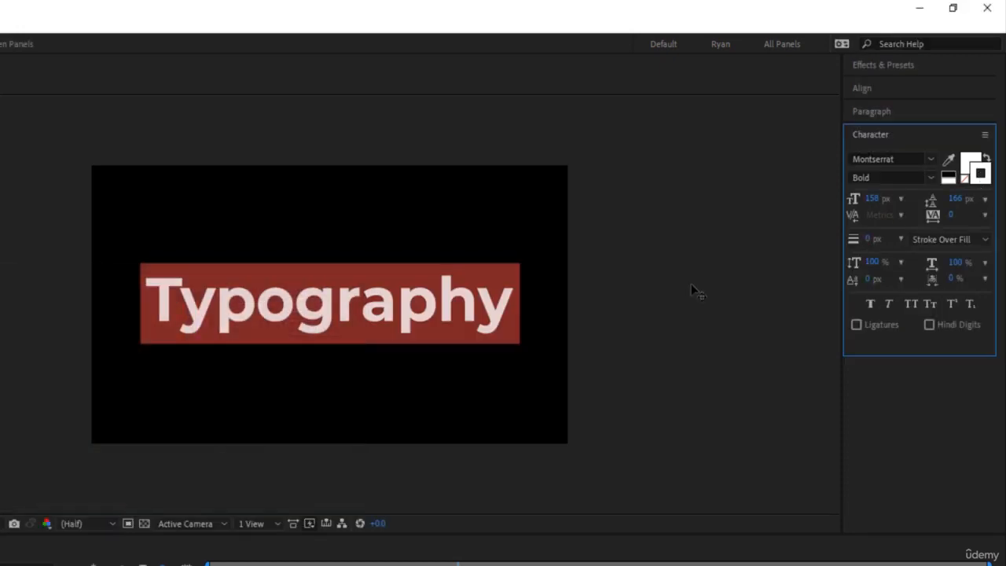
Turn "Typography" into outlined text with no fill and a white stroke 3 px wide
click(965, 181)
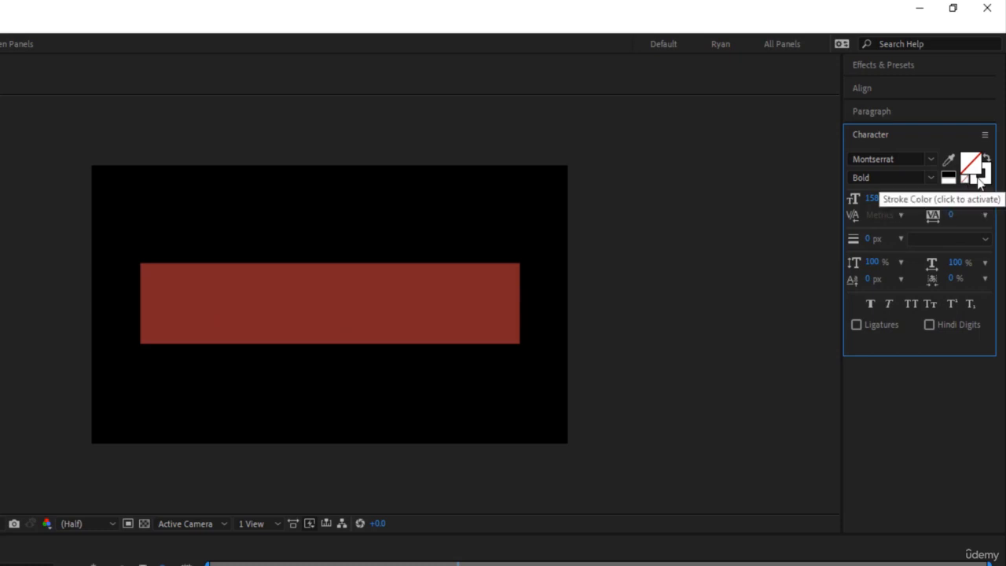
click(984, 180)
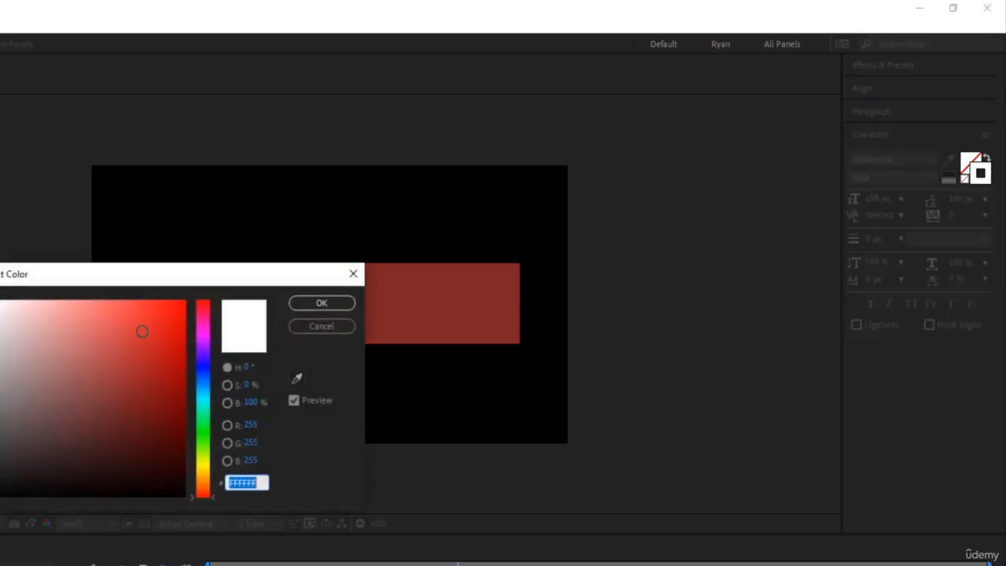
click(322, 303)
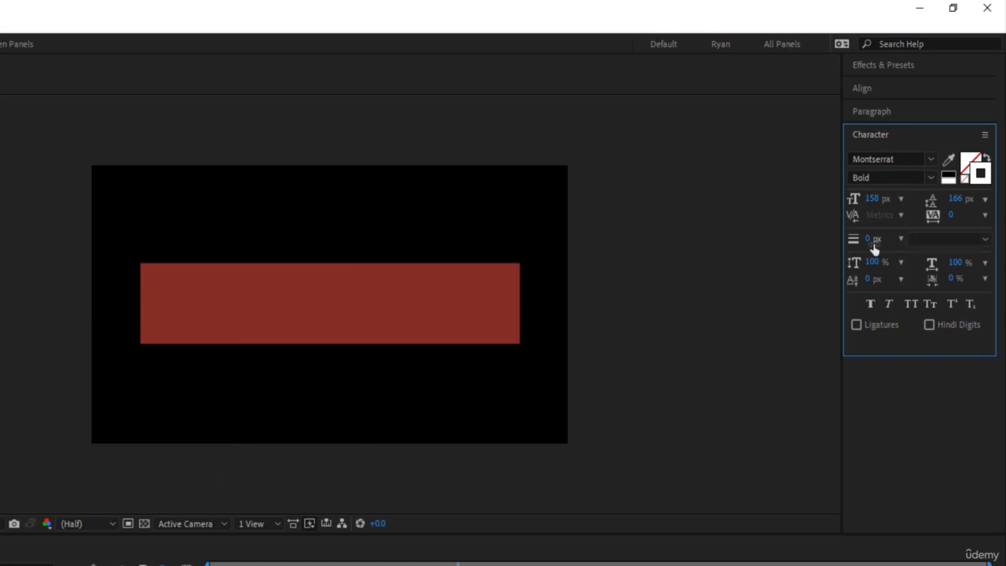
drag(868, 245, 872, 239)
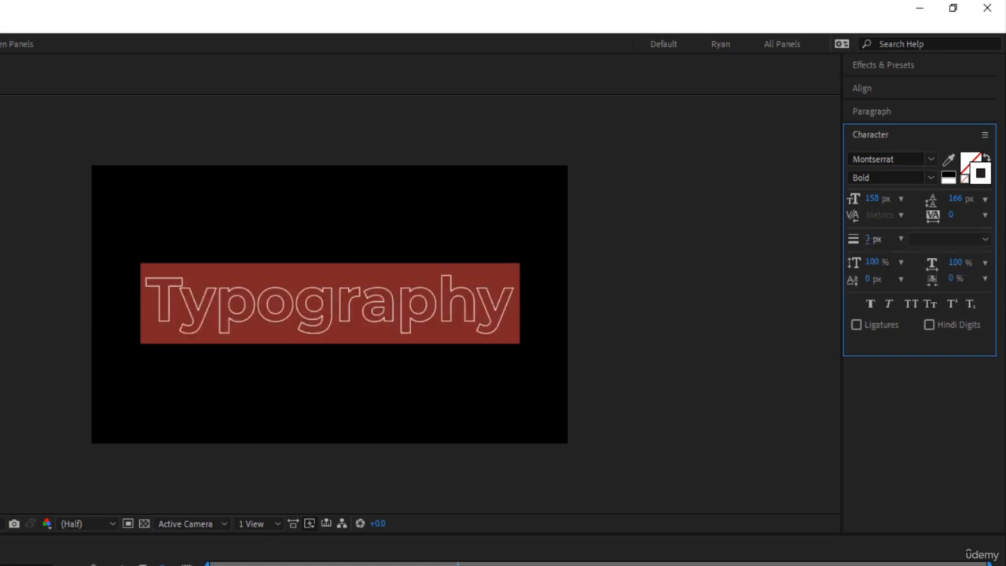
click(754, 564)
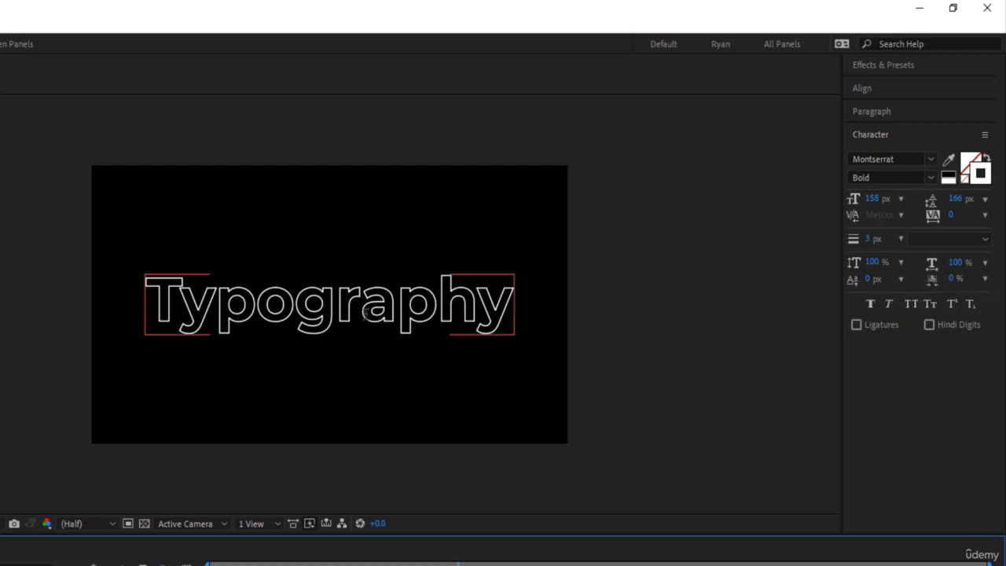
Try Faux Bold and Faux Italic on the outlined word "Typography", switching each off again
double_click(364, 313)
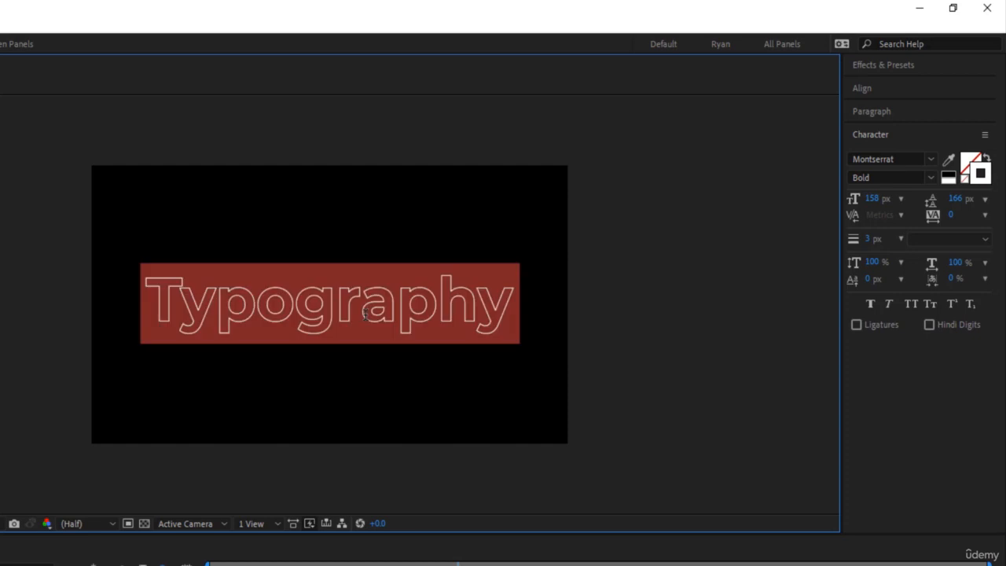
click(870, 305)
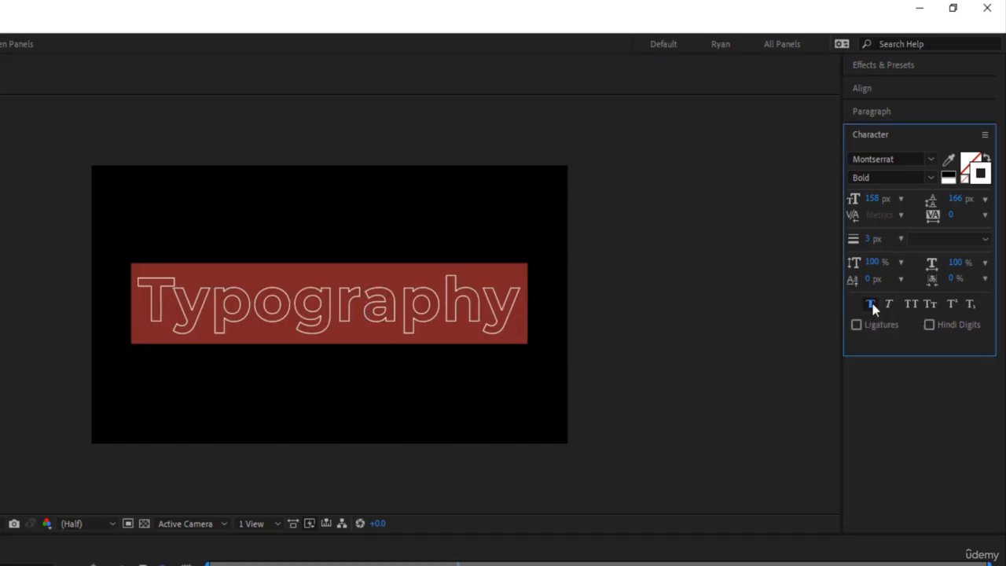
click(871, 305)
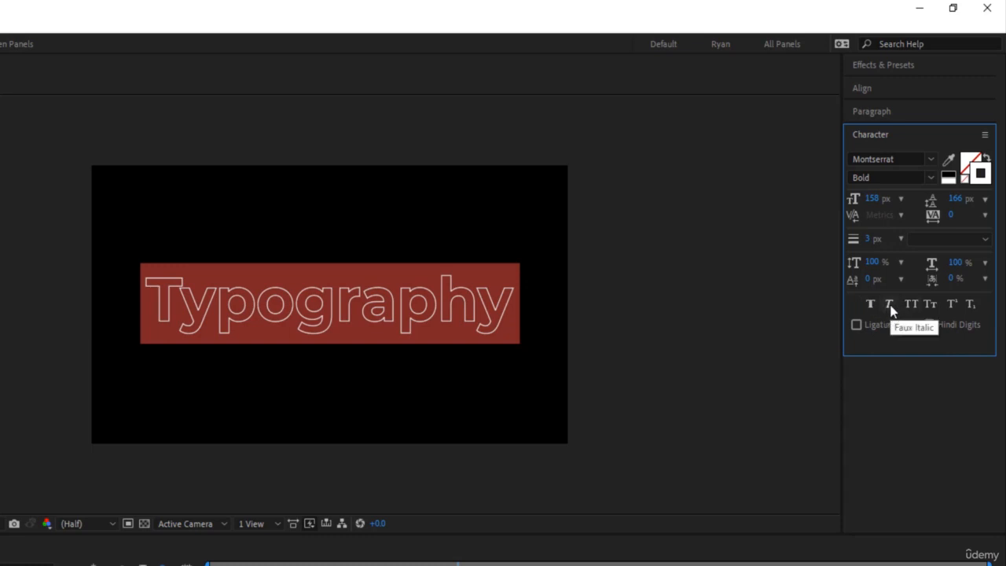
click(890, 305)
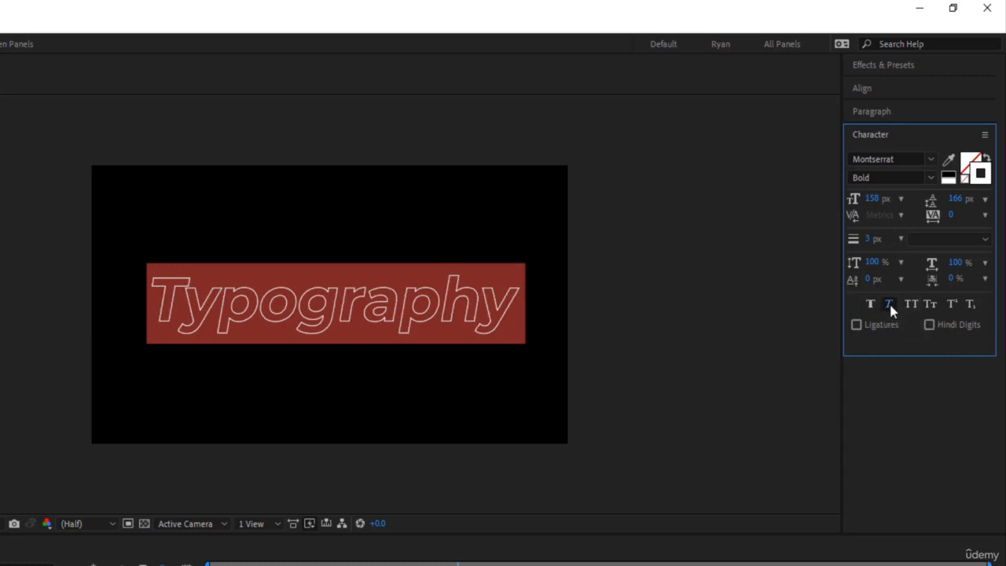
click(889, 306)
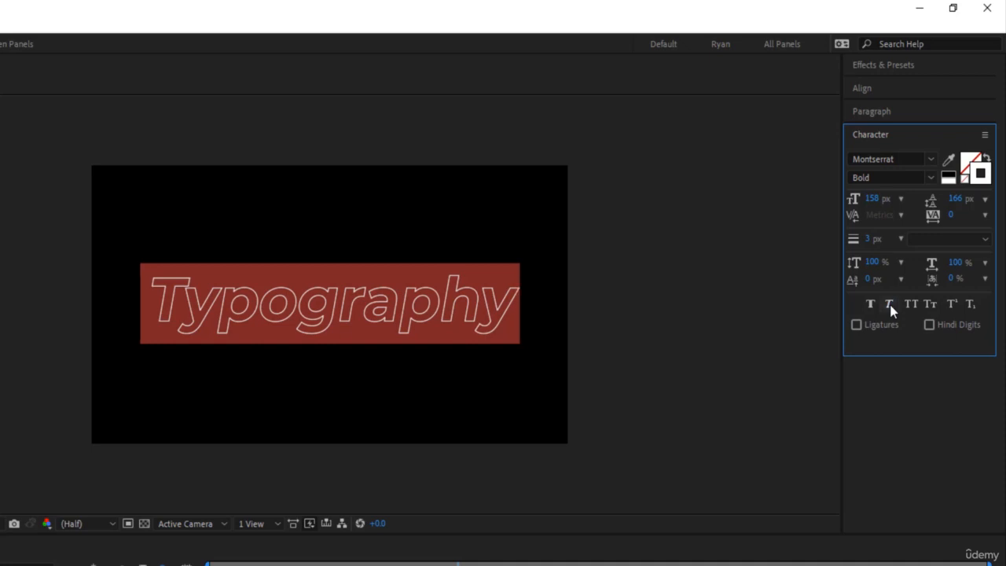
Try the Bold Italic font style on "Typography" and undo the style change
click(894, 179)
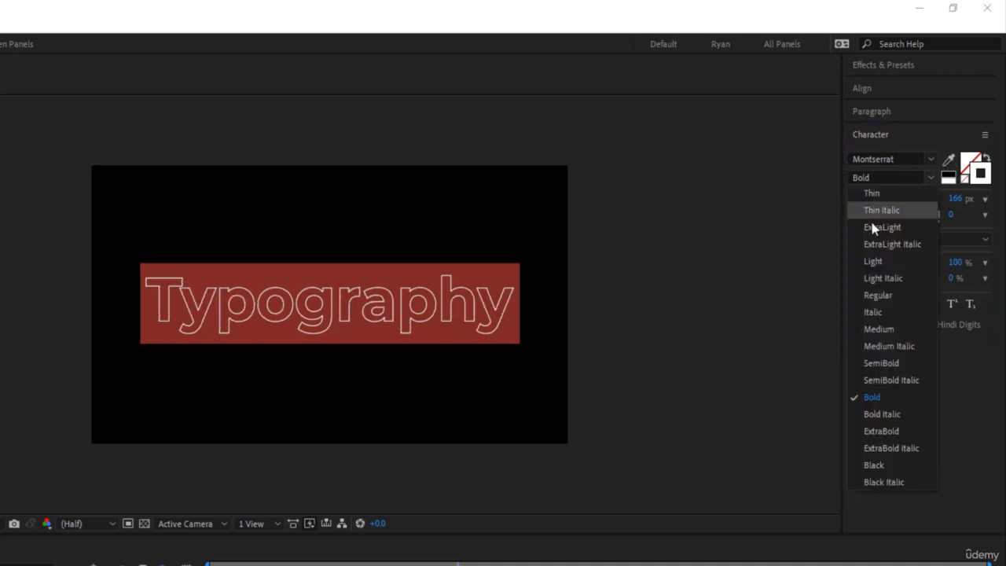
click(889, 419)
click(825, 559)
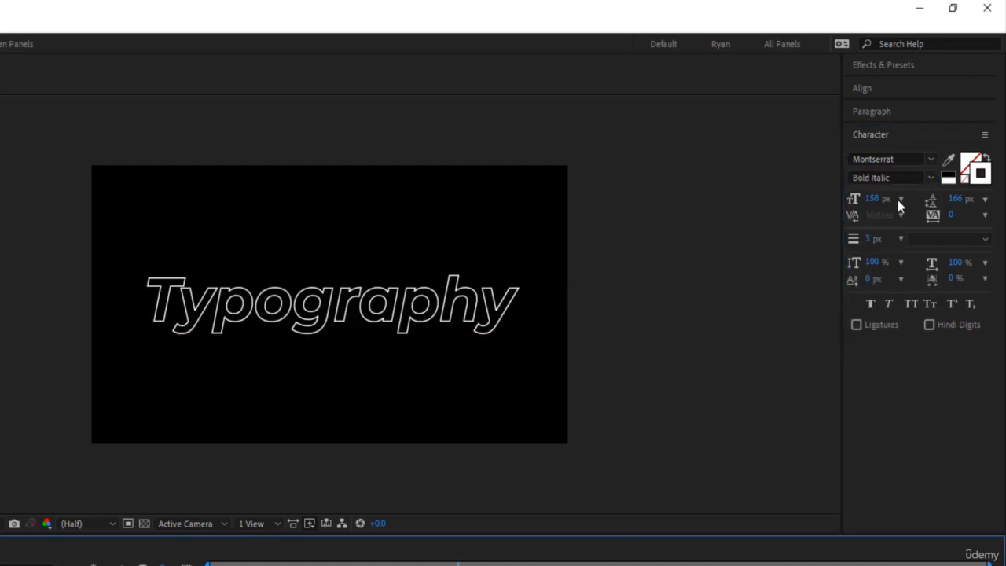
key(ctrl+z)
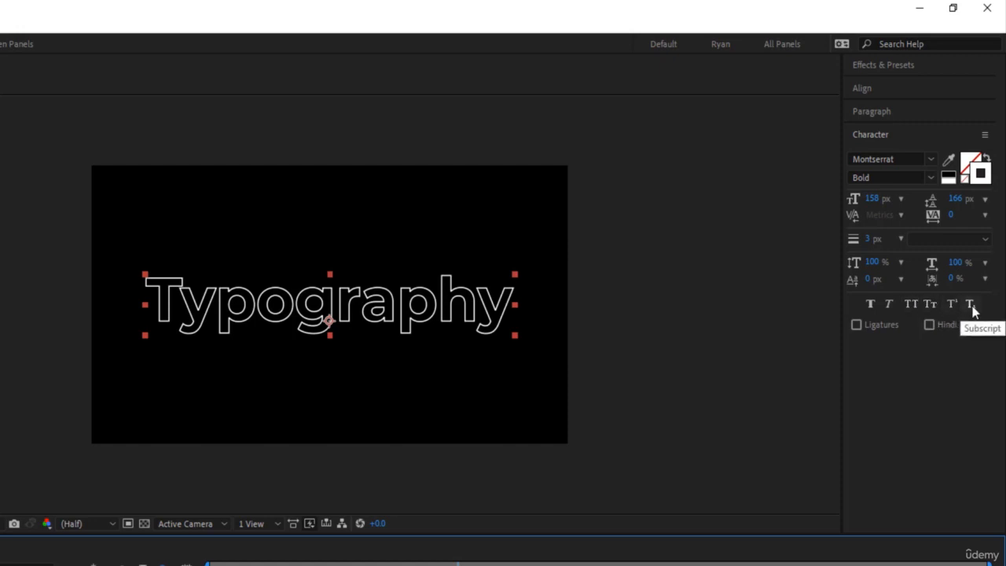
Try All Caps and Small Caps on the whole word "Typography" and return it to normal capitalisation
click(466, 294)
key(ctrl+a)
click(910, 302)
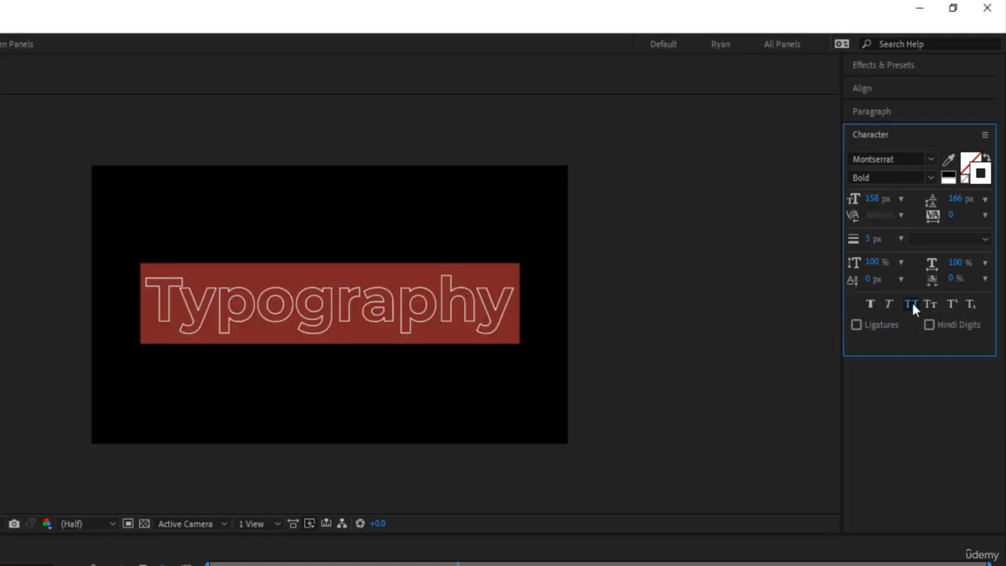
click(930, 305)
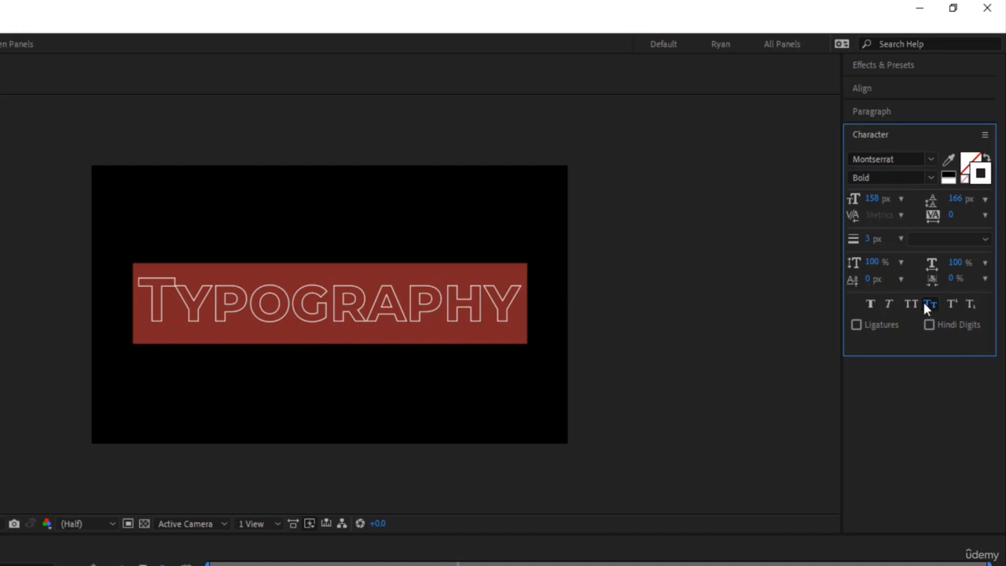
click(910, 304)
click(910, 304)
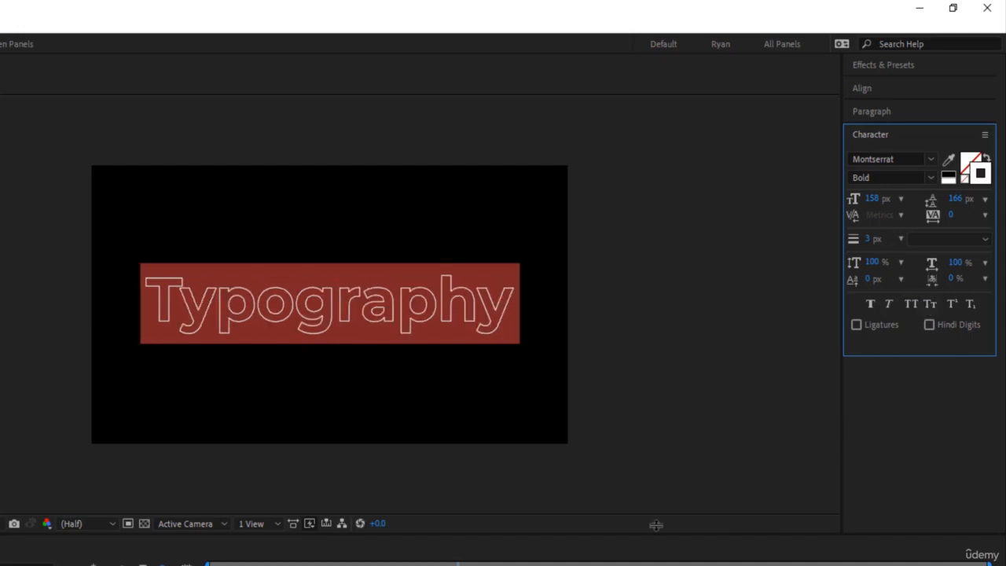
Examine the paragraph alignment options with the word "Typography" selected
click(821, 562)
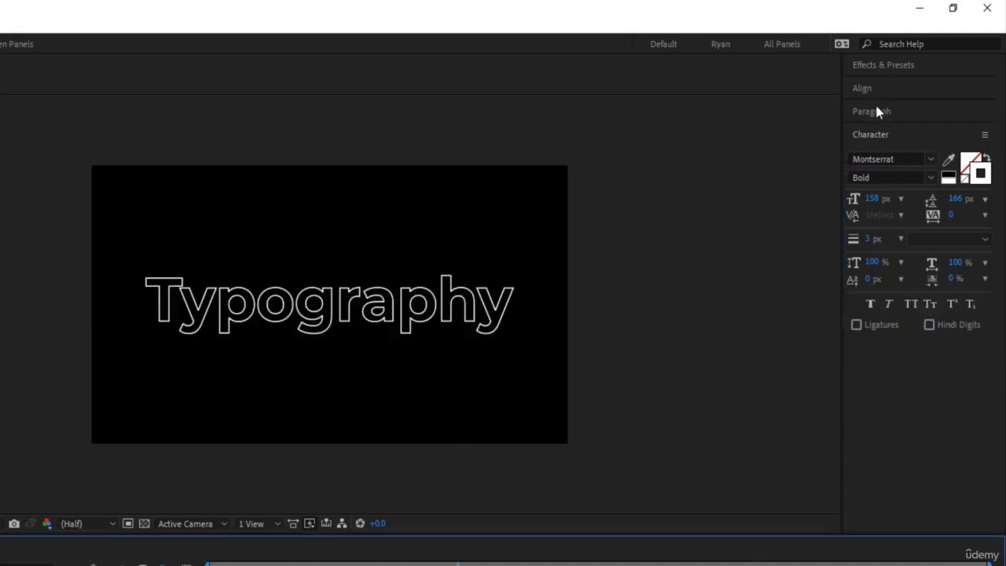
click(888, 136)
click(870, 111)
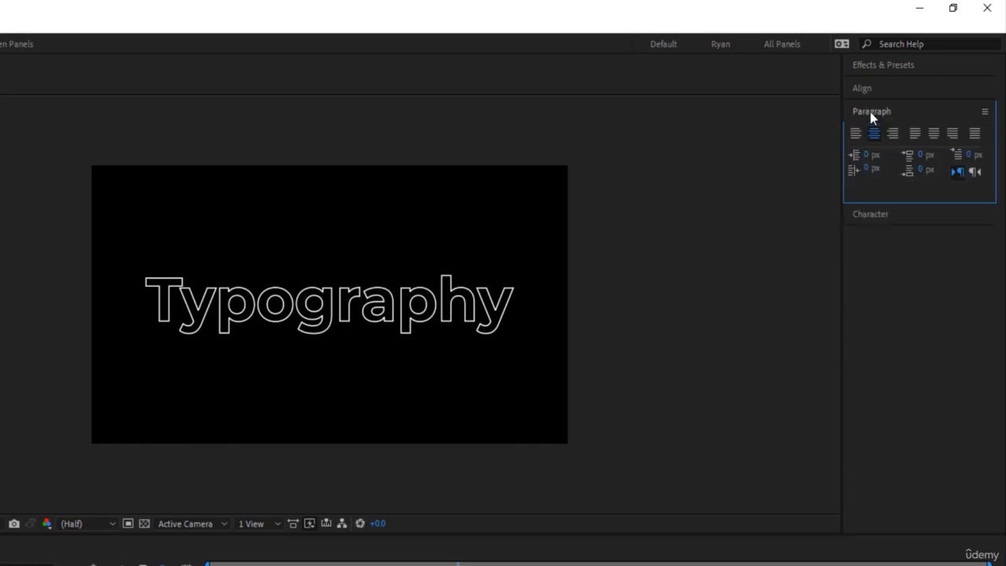
click(265, 303)
key(ctrl+a)
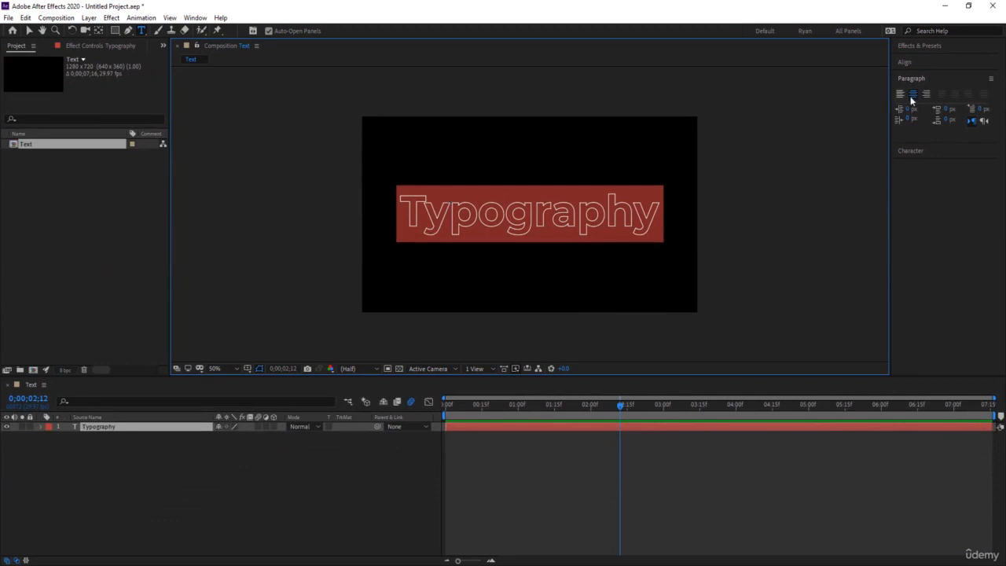
click(673, 509)
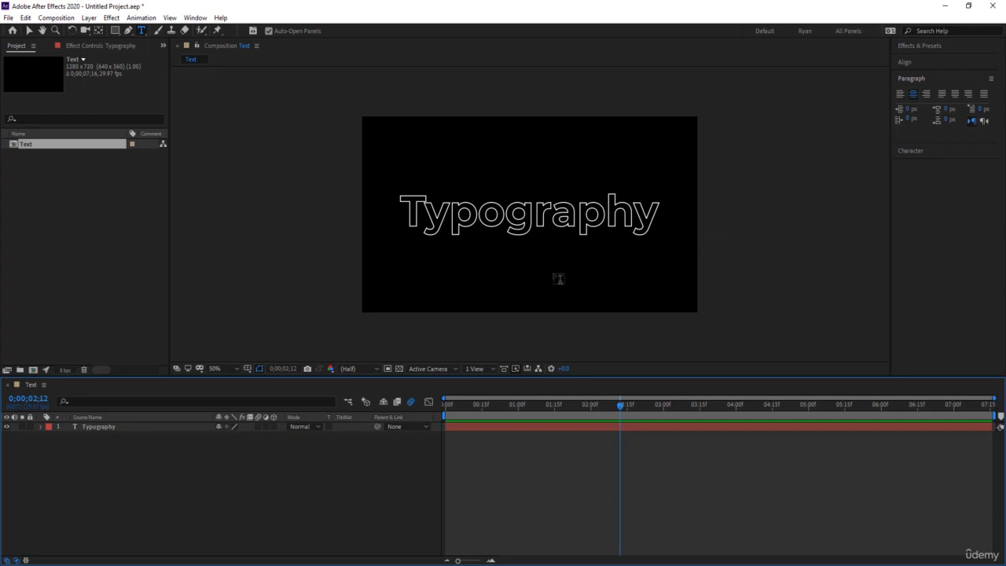
Try switching between the Selection tool and the Type tool on the "Typography" layer, ending with the layer deselected
key(v)
click(529, 224)
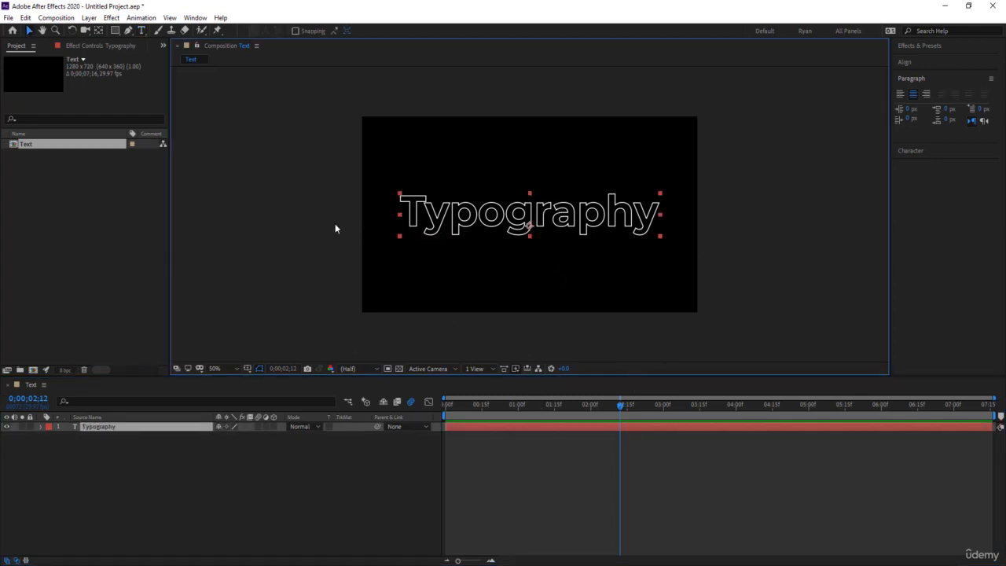
click(141, 30)
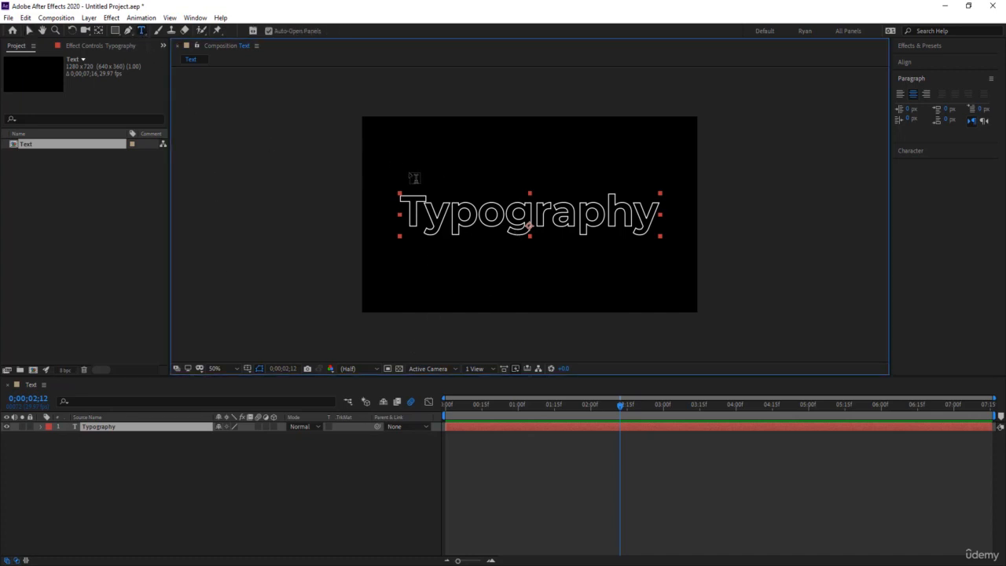
key(v)
click(623, 460)
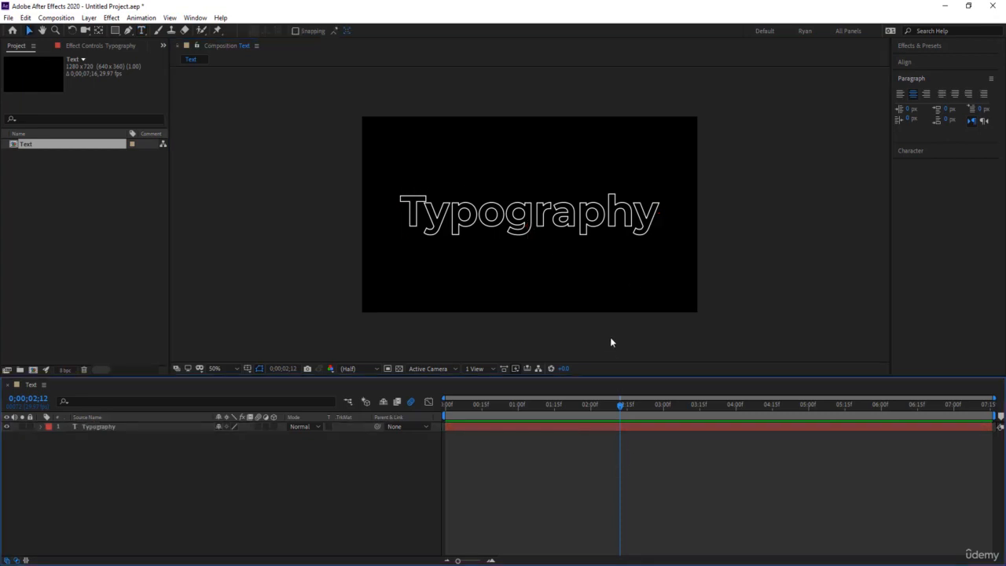
click(568, 200)
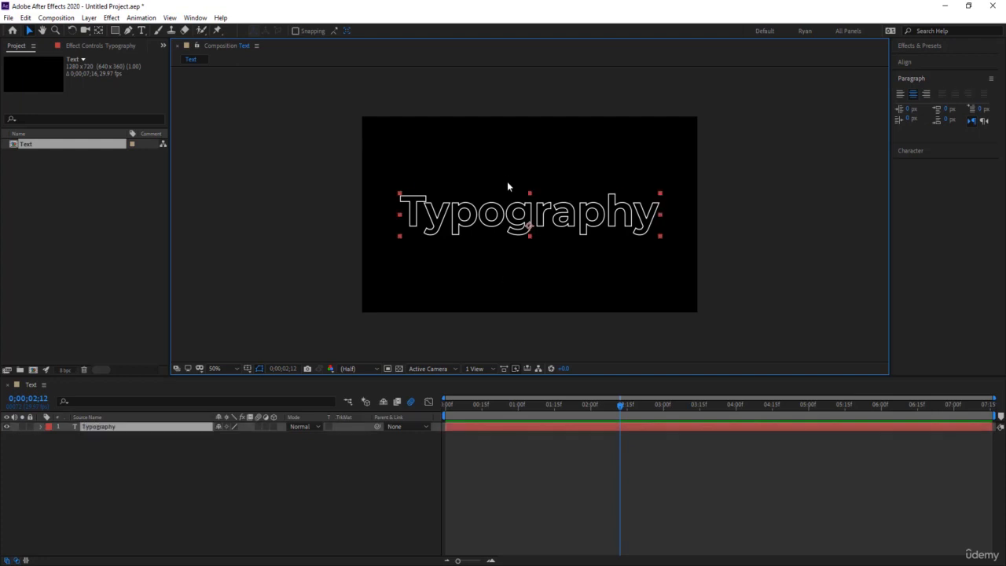
key(t)
key(ctrl+t)
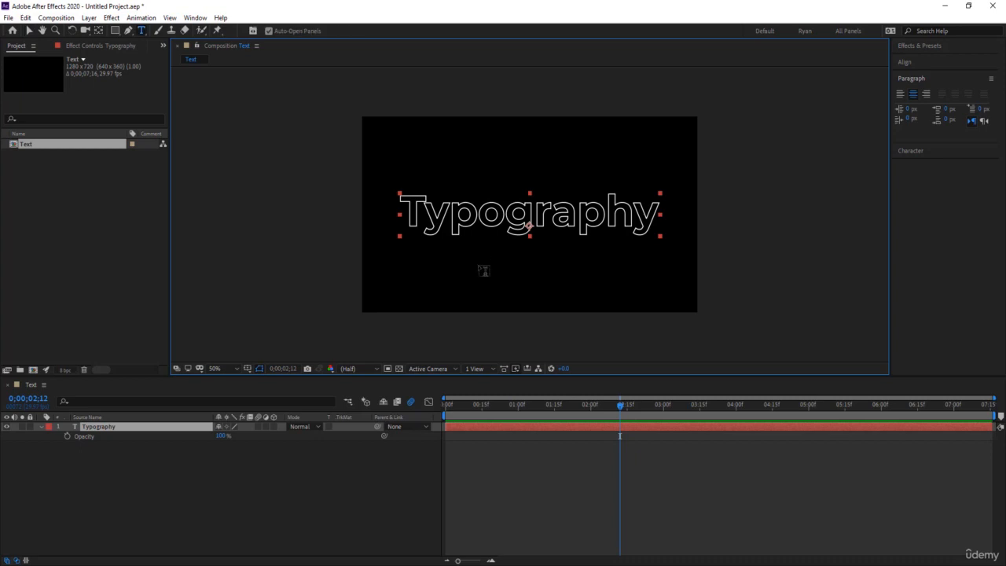
key(v)
click(444, 250)
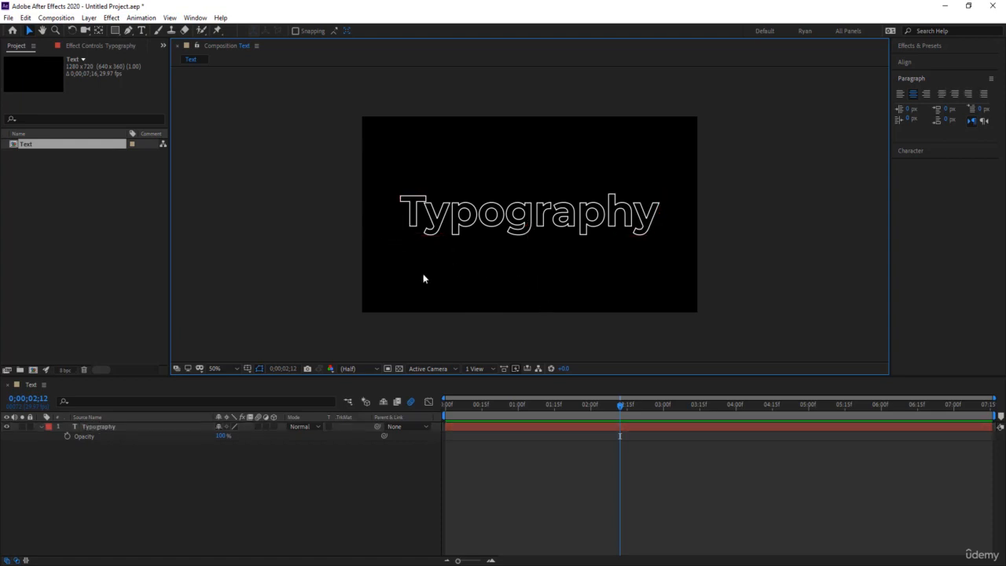
Apply the Decrease Tracking preset from the Tracking group of text animation presets to the "Typography" layer
click(548, 229)
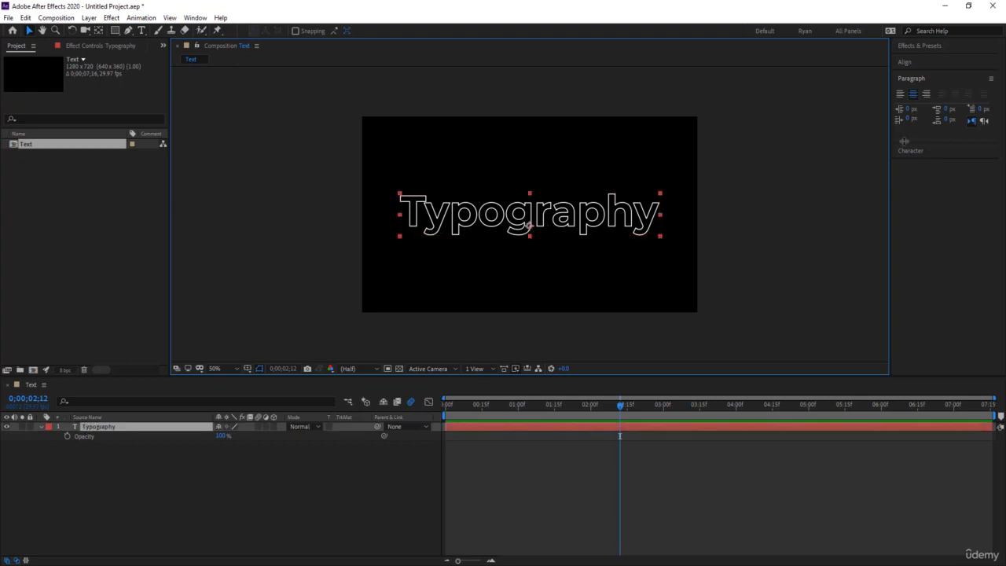
click(907, 47)
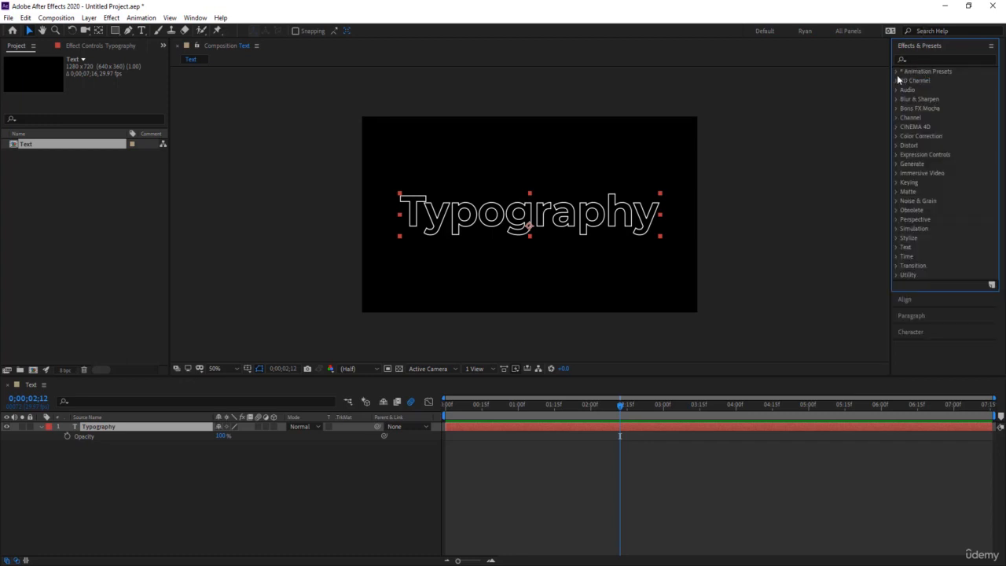
click(896, 72)
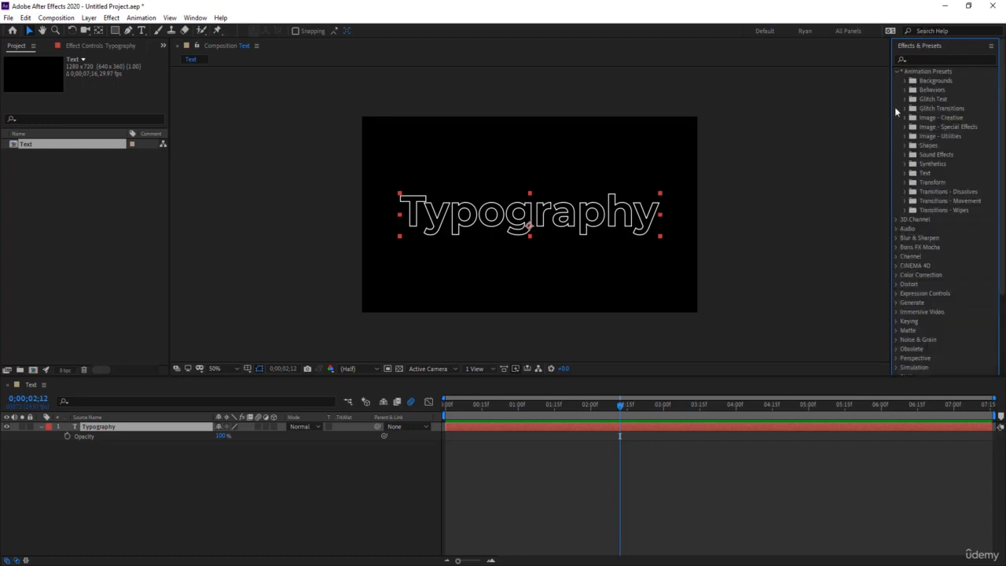
click(905, 173)
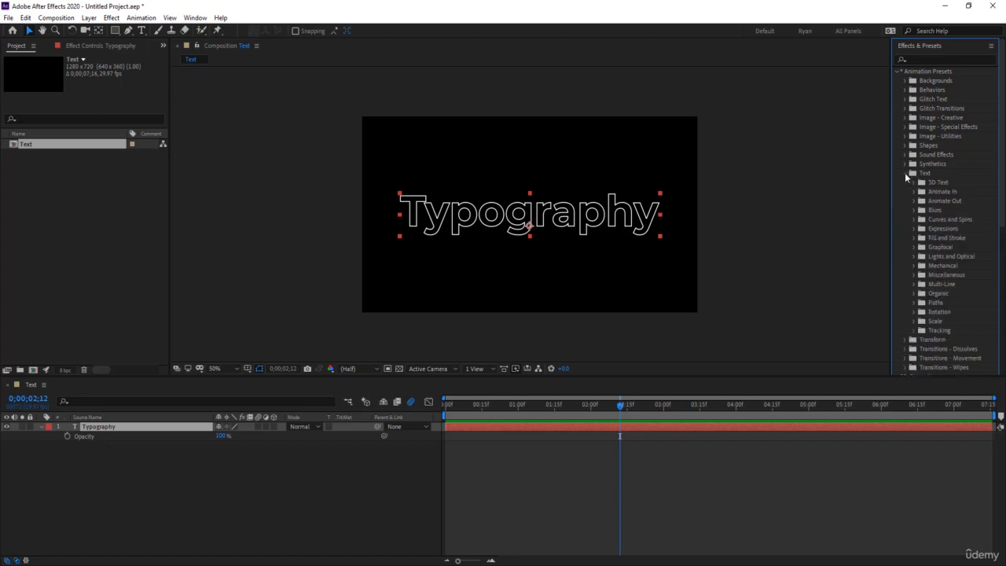
click(913, 332)
scroll(931, 271, down, 3)
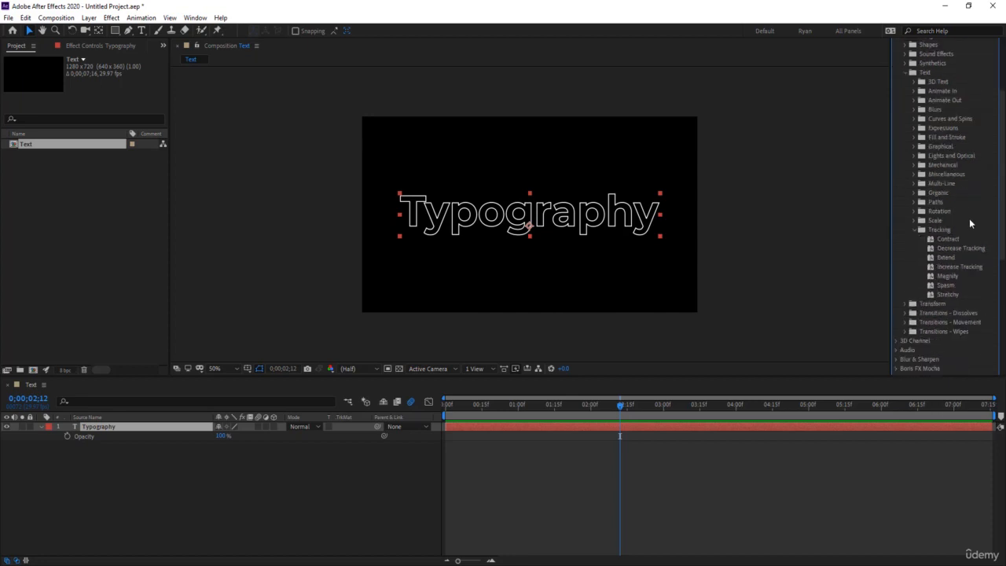
drag(960, 247, 612, 428)
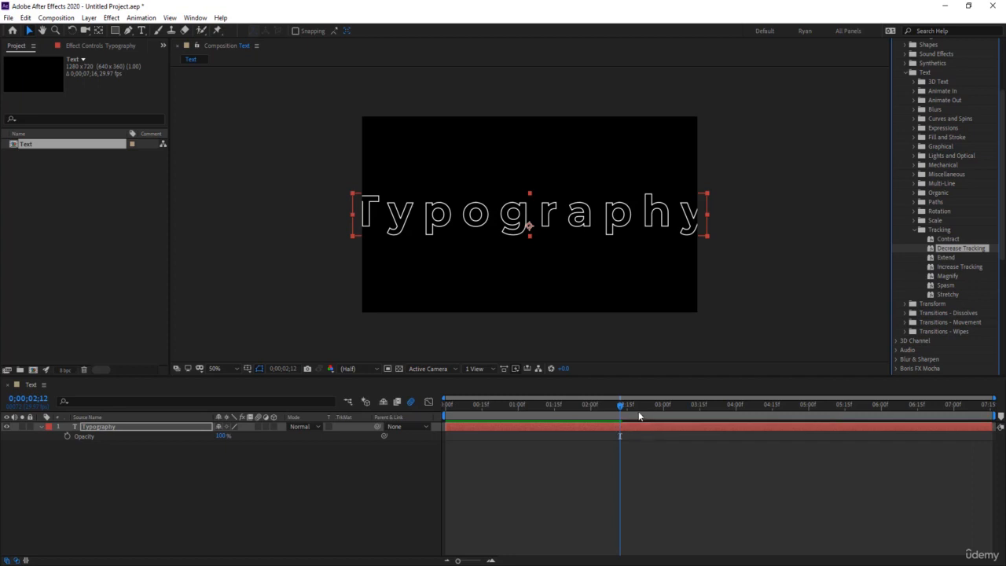
Reveal the keyframed Tracking Amount property of the "Typography" layer in the timeline
click(549, 455)
key(u)
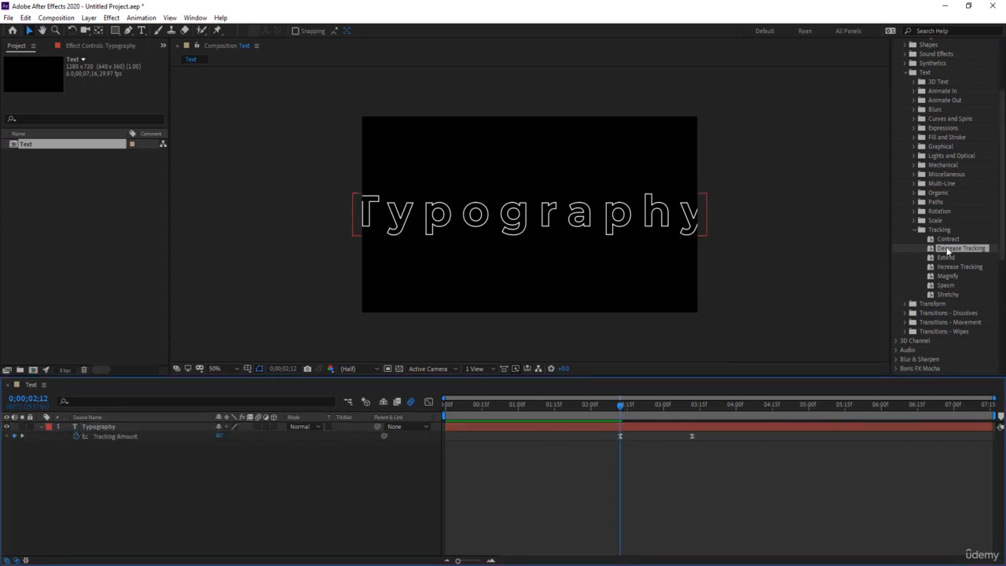
drag(948, 250, 573, 428)
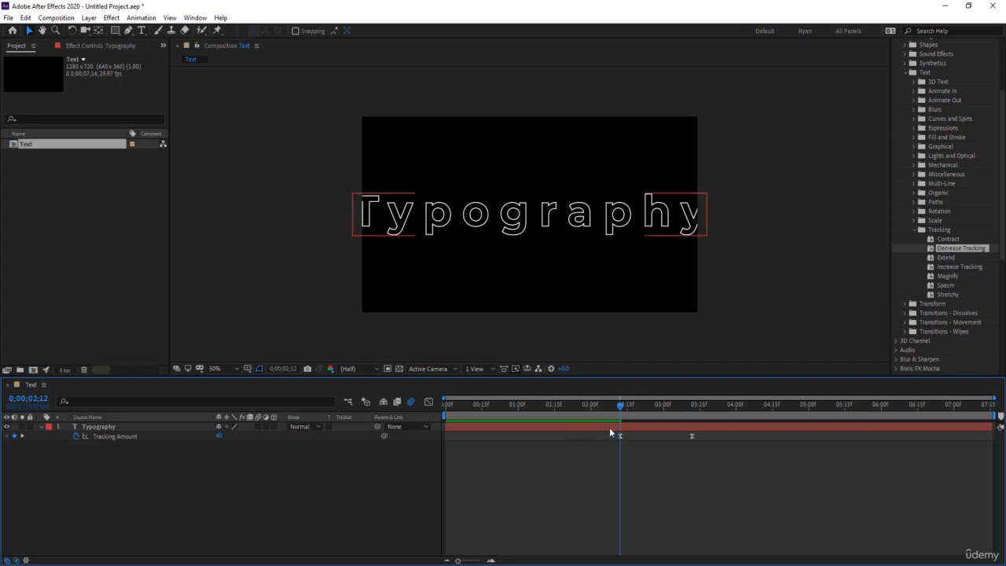
key(u)
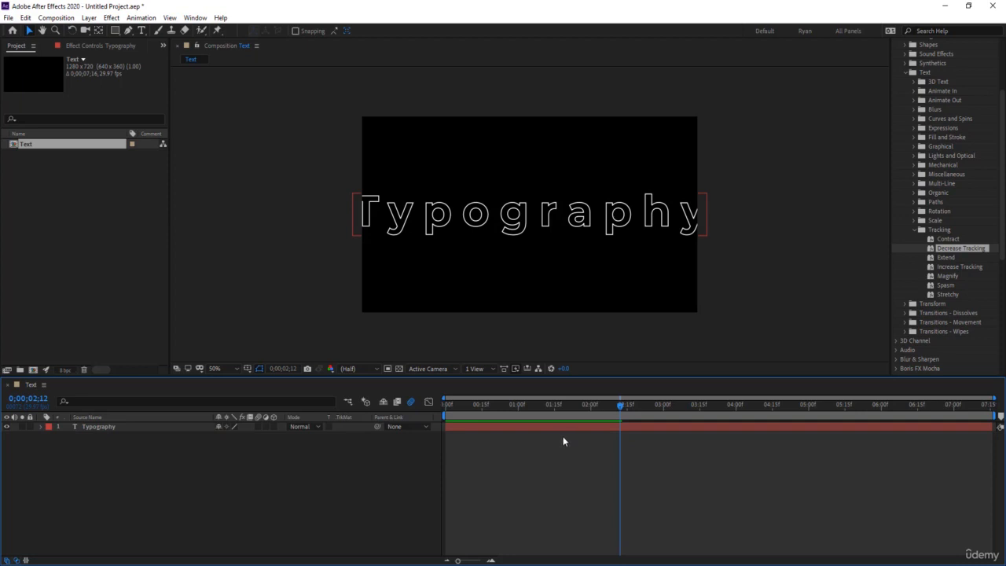
key(u)
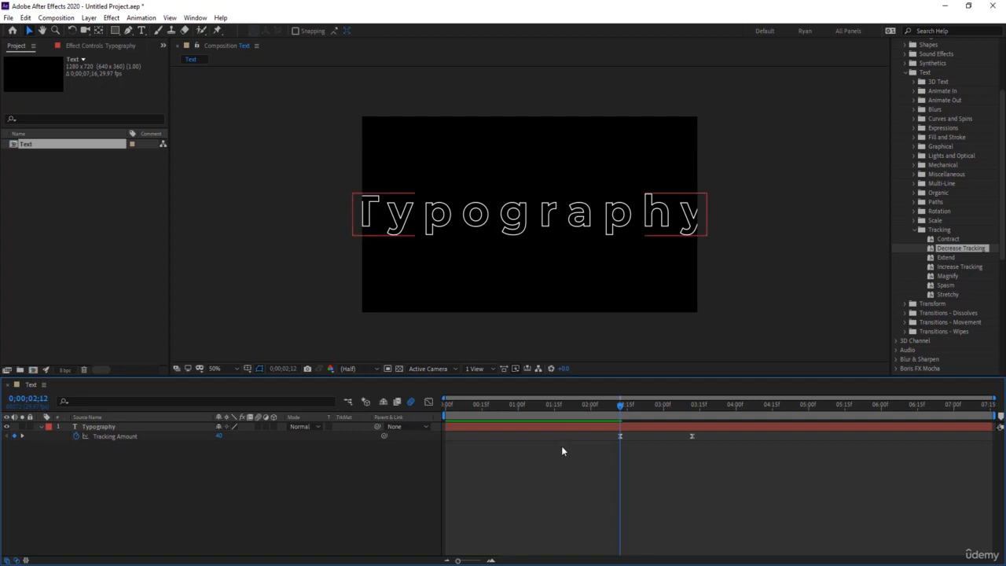
Move both Tracking Amount keyframes so the animation starts at 0;00;00;00, and preview it from the beginning
drag(622, 405, 636, 424)
drag(720, 469, 452, 440)
key(Caps_Lock)
key(Caps_Lock)
click(486, 451)
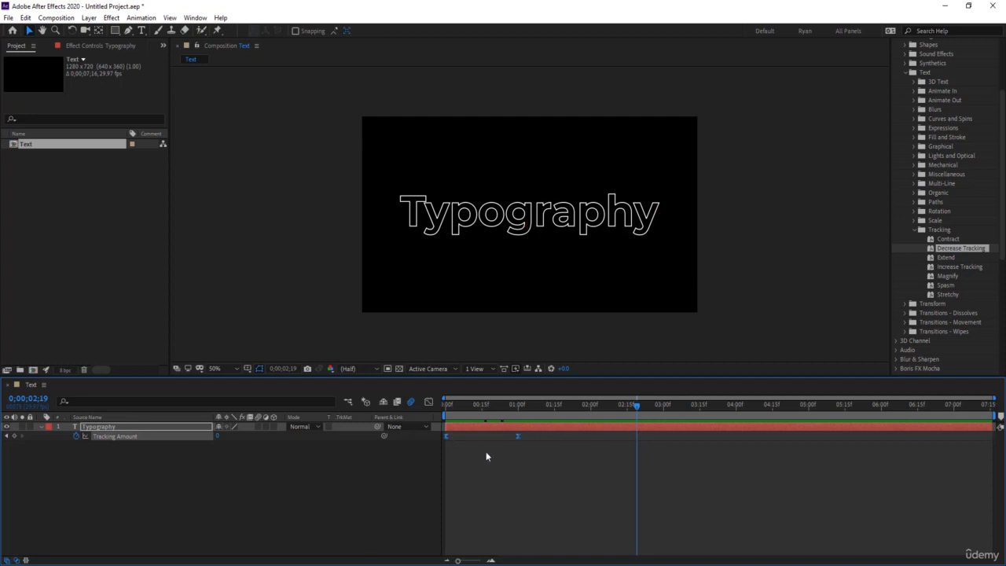
key(Home)
key(space)
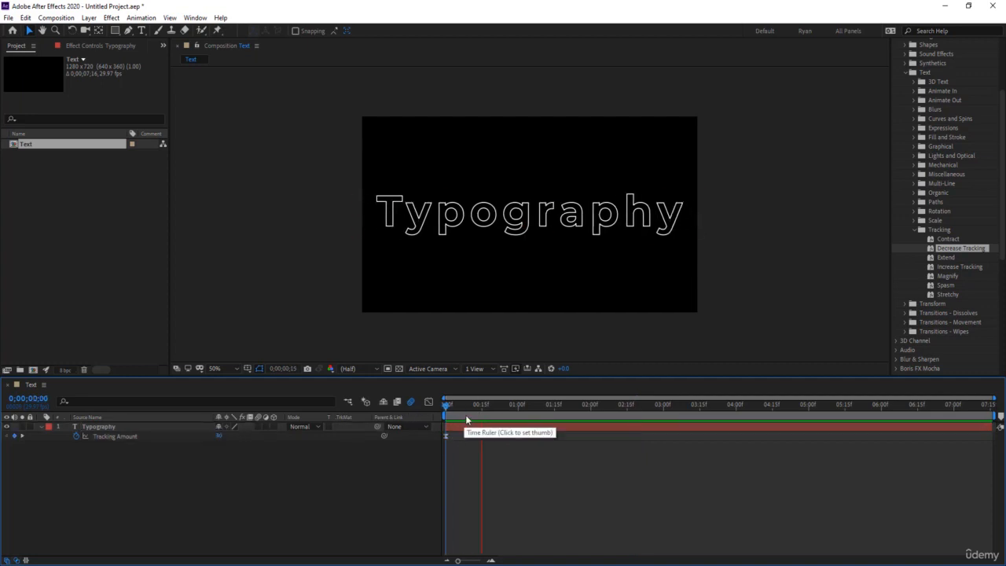
Set the word "Typography" to the Thin font style with a white fill, FDFDFD
double_click(509, 425)
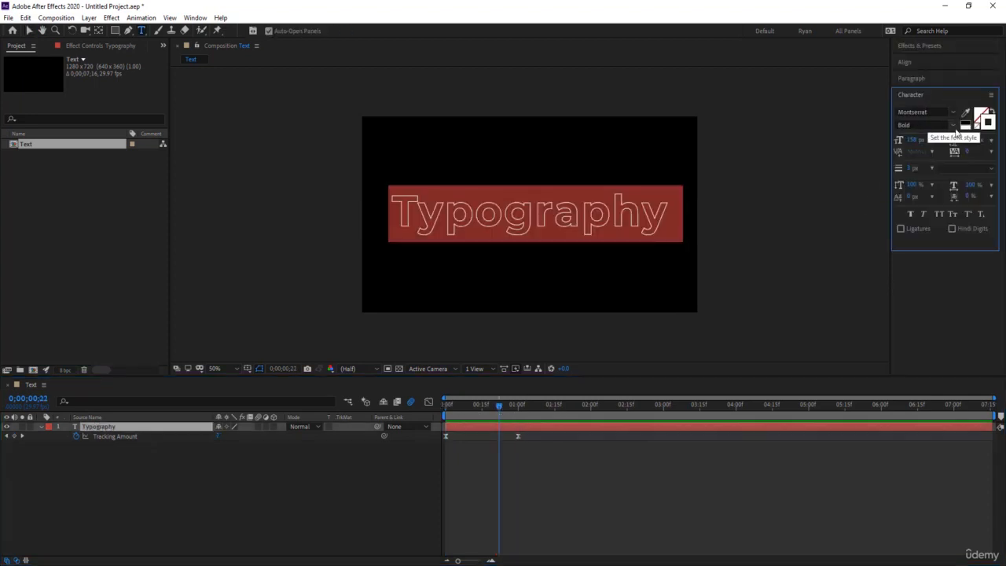
click(952, 125)
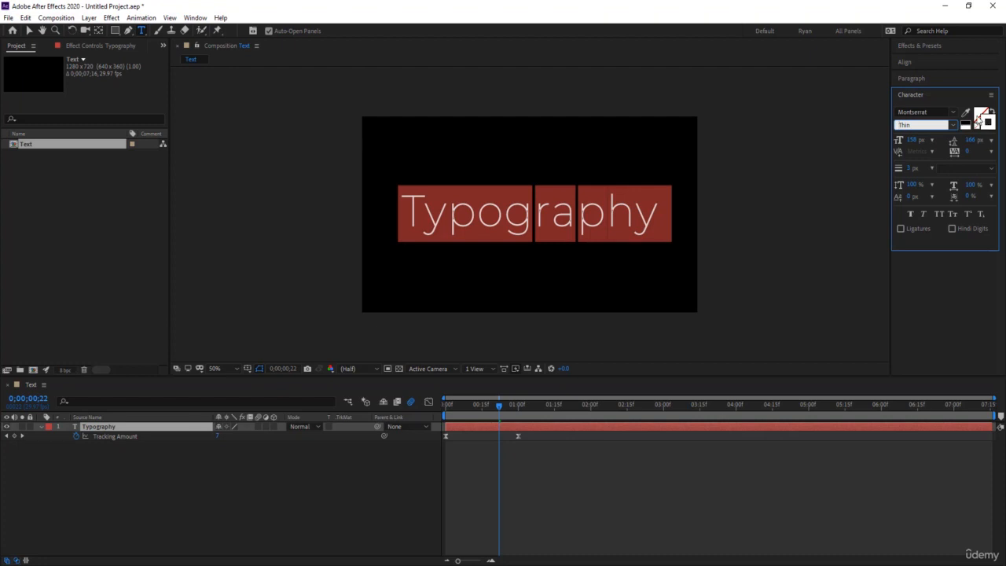
click(981, 114)
click(984, 115)
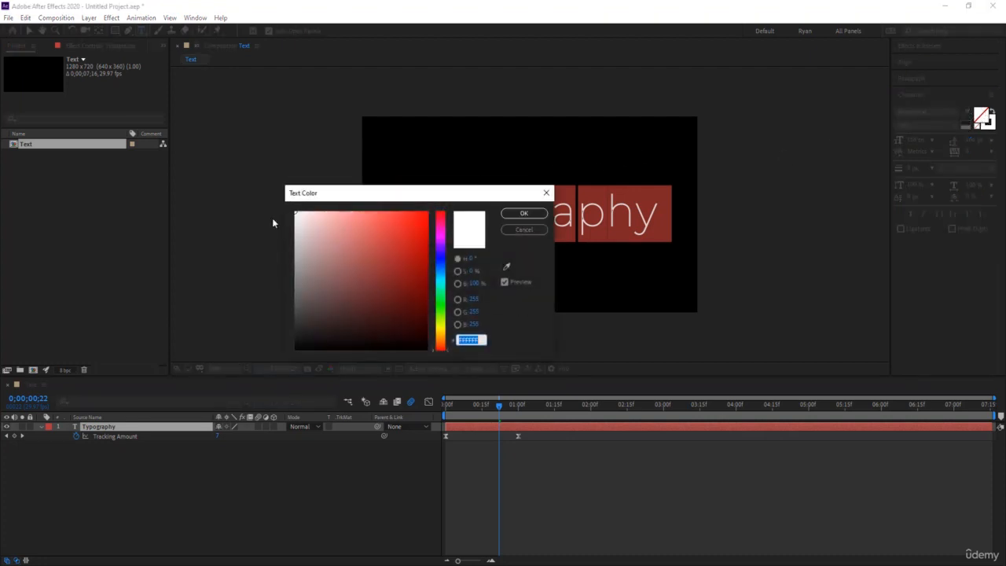
drag(310, 258, 258, 213)
click(539, 212)
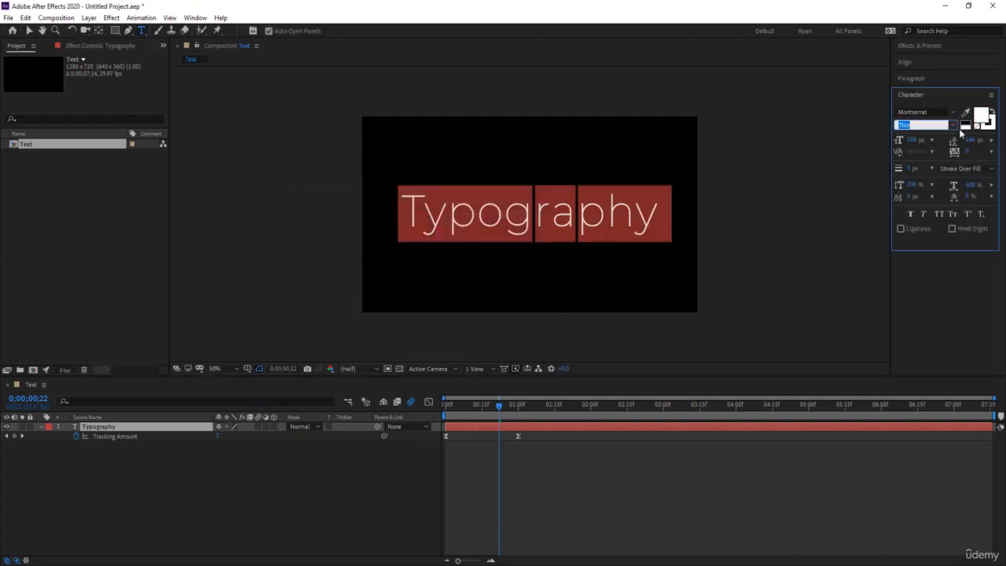
Remove the stroke from the word "Typography", keeping its fill colour, and deselect the text
click(983, 118)
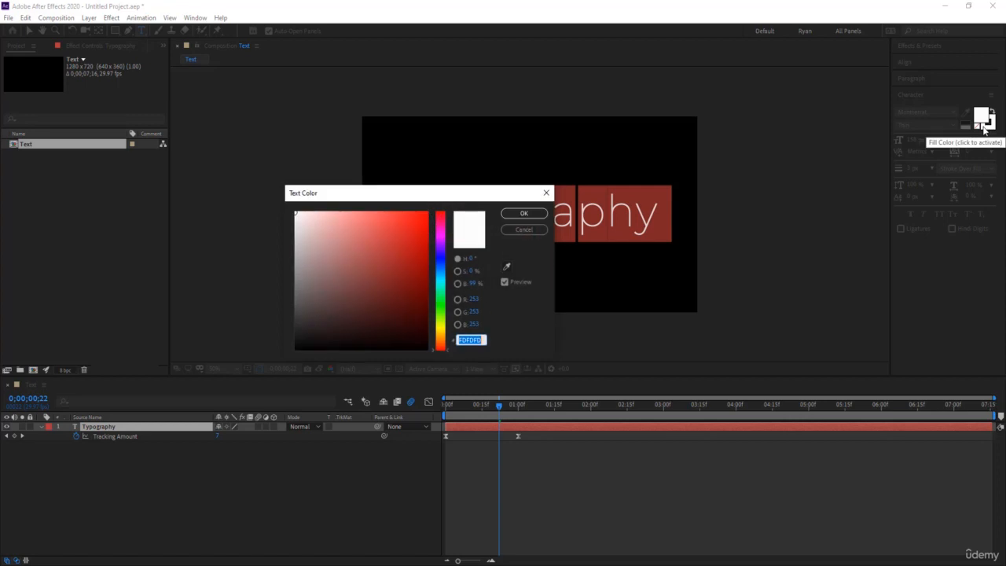
click(515, 230)
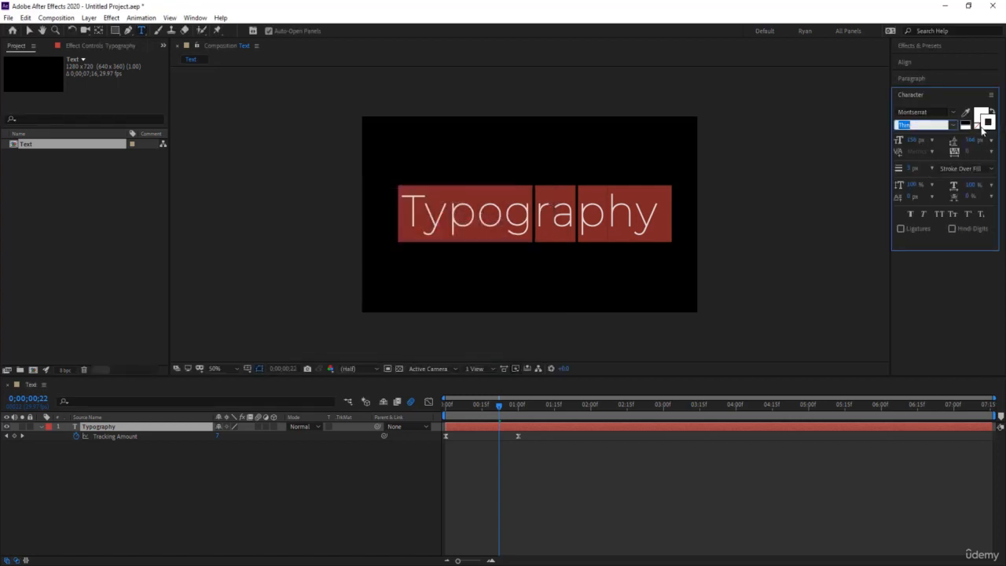
click(977, 126)
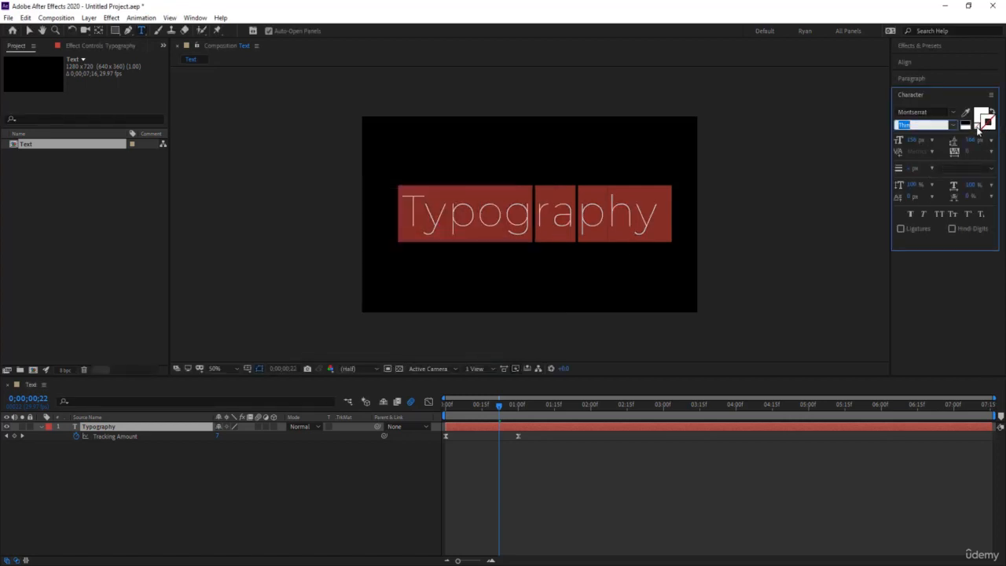
click(700, 511)
Enable motion blur for the "Typography" layer and preview the tracking animation from 0;00;00;00
drag(498, 408, 433, 417)
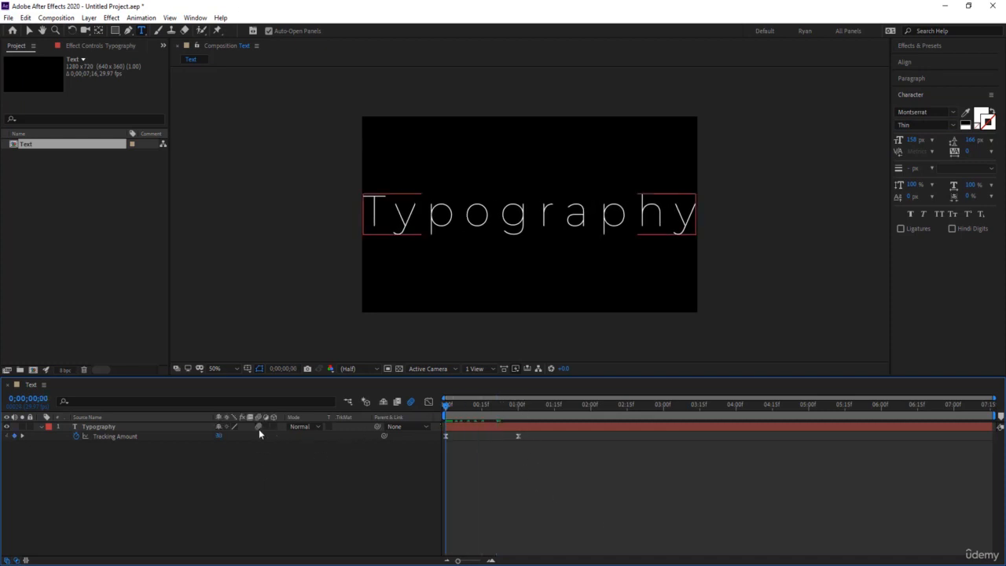
key(space)
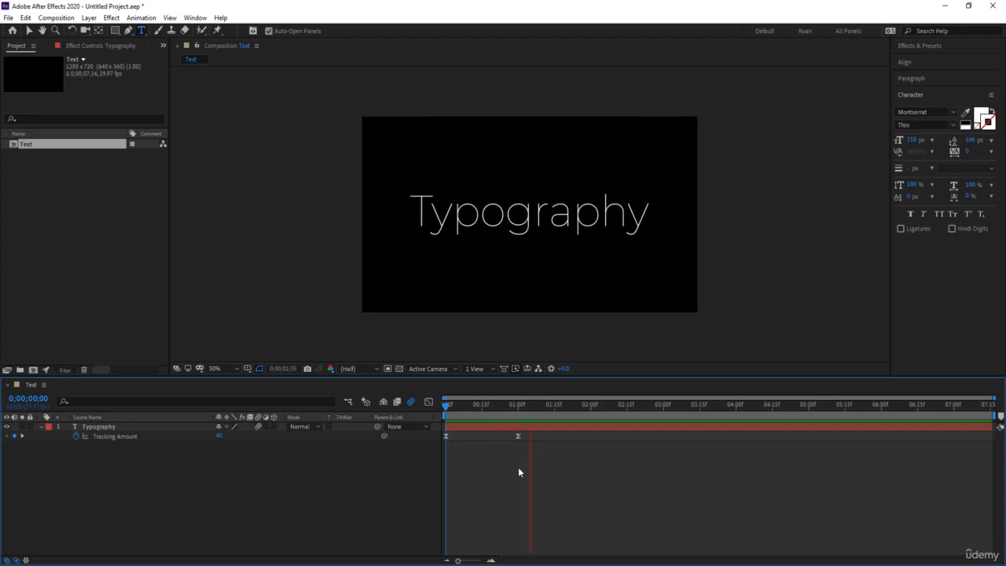
key(space)
Move the second Tracking Amount keyframe from one second to 01:15f
click(517, 409)
drag(517, 437, 554, 448)
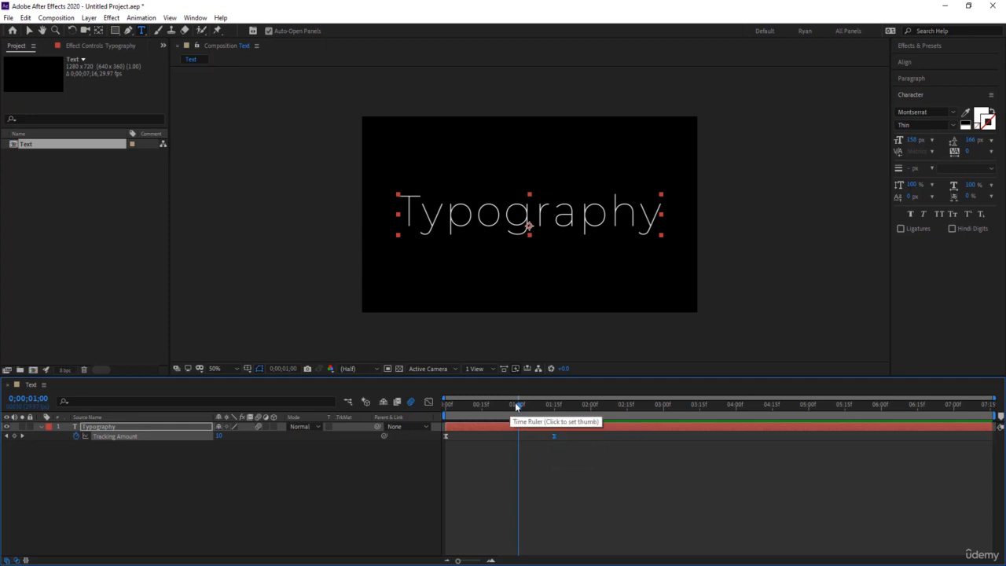
Set the Tracking Amount to 121 at the 0;00;00;00 keyframe and preview the animation
drag(516, 406, 429, 406)
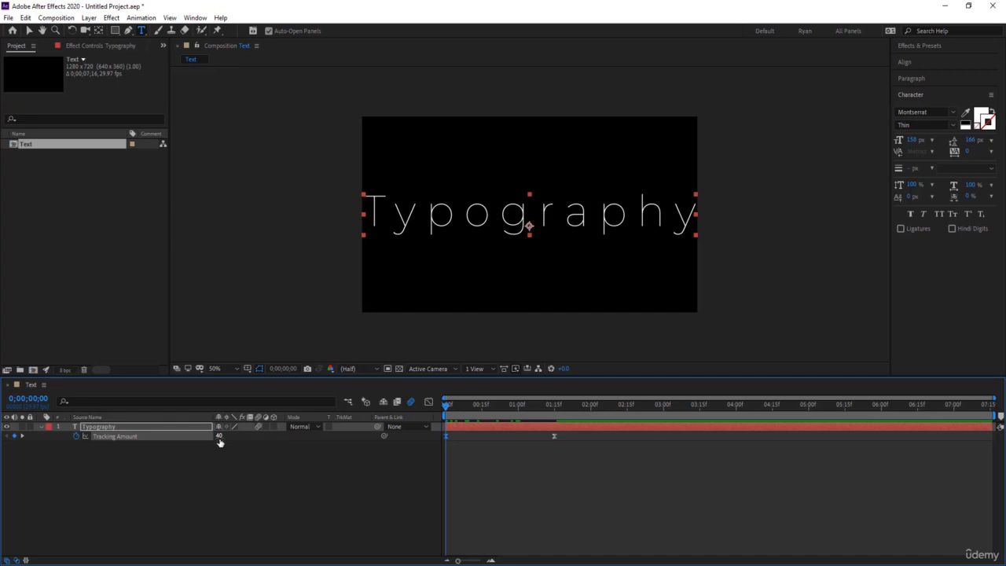
drag(220, 440, 271, 449)
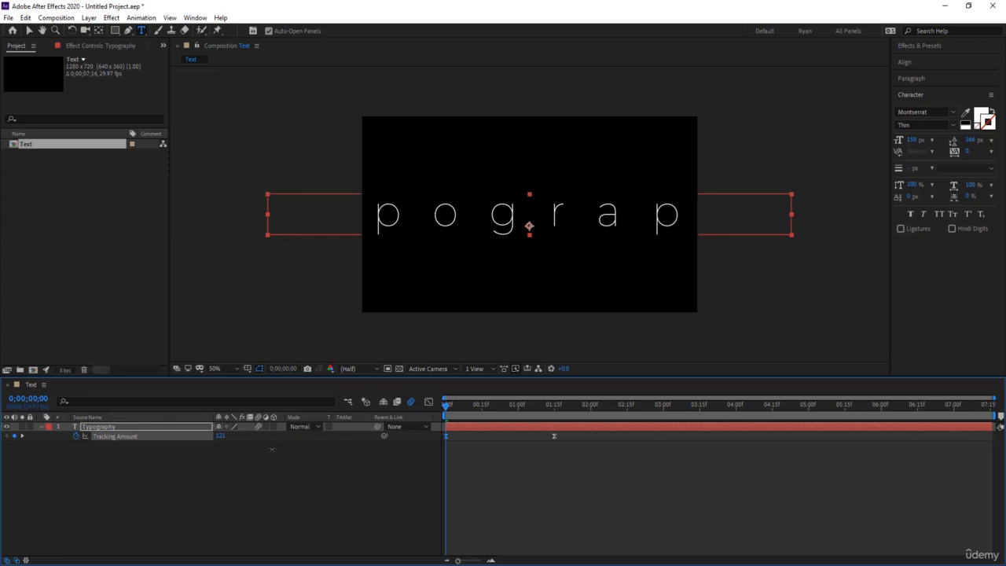
click(549, 456)
key(space)
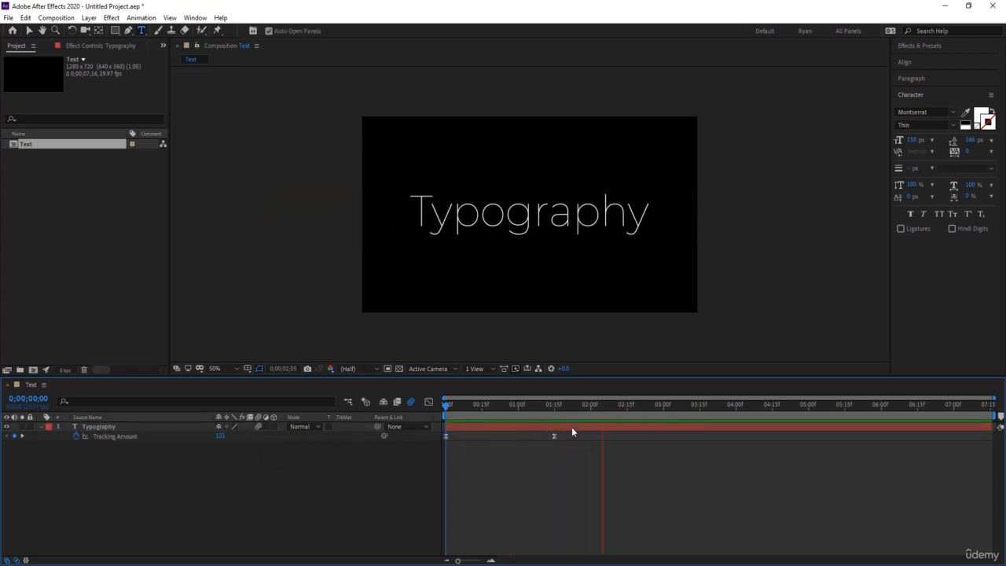
Move the second Tracking Amount keyframe to 02:00f and preview the animation from 0;00;00;00
drag(563, 410, 429, 442)
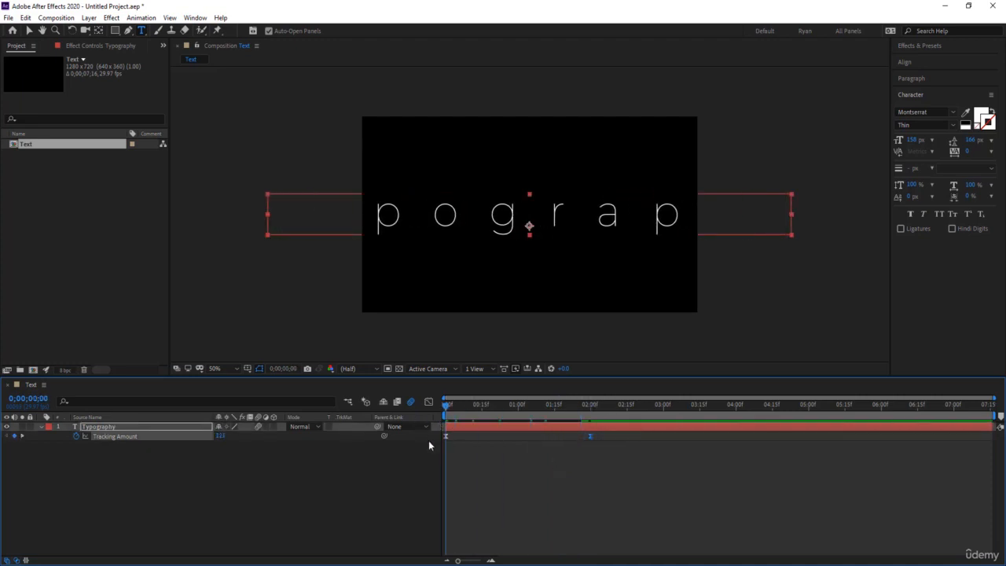
click(534, 438)
key(space)
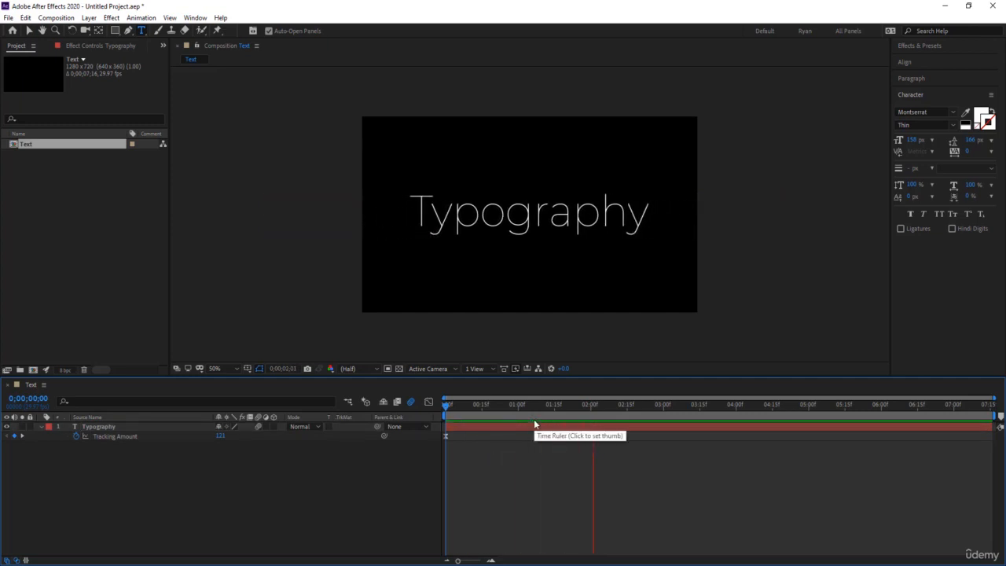
key(space)
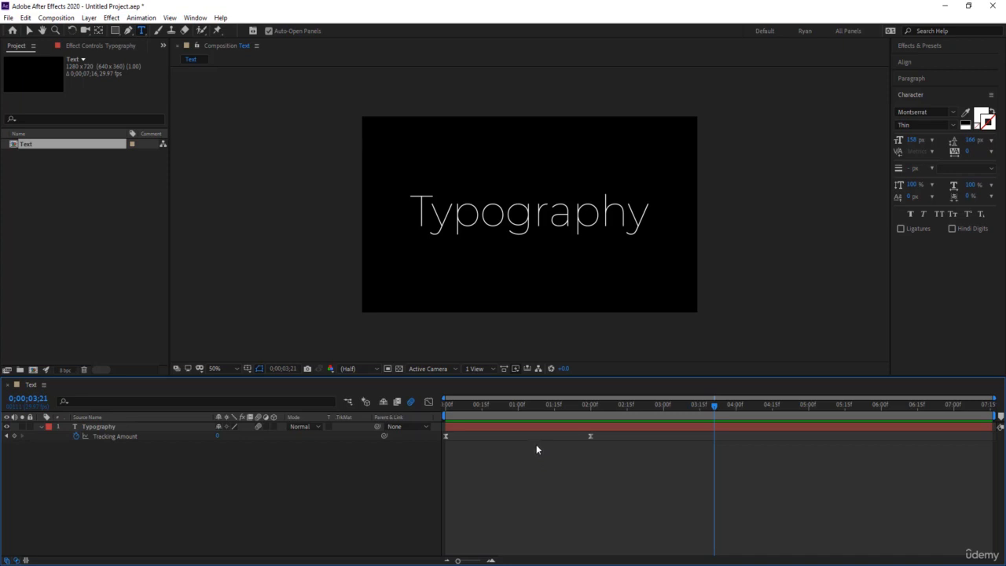
Delete both Tracking Amount keyframes and return to 0;00;00;00
drag(646, 483, 438, 427)
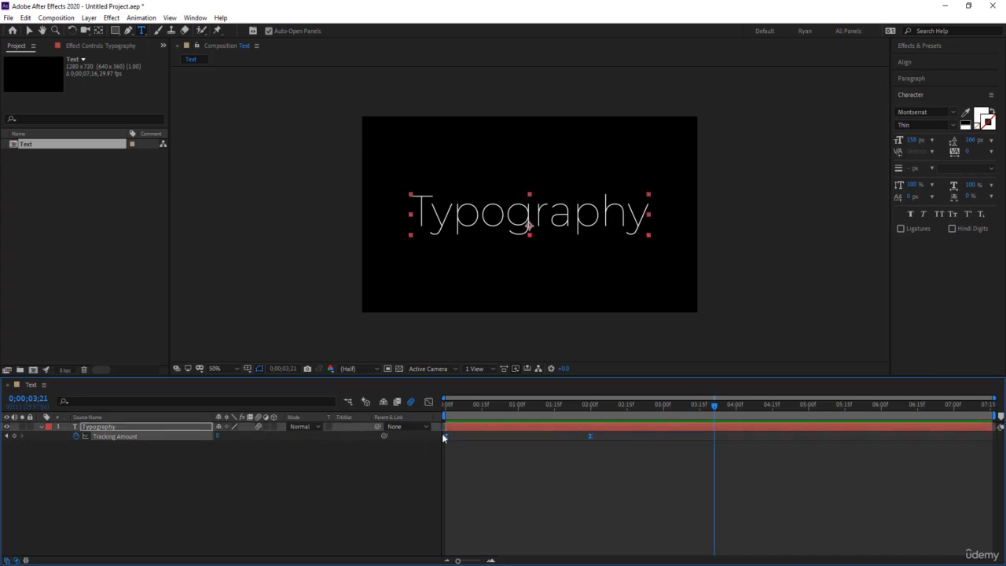
key(Delete)
drag(554, 407, 442, 409)
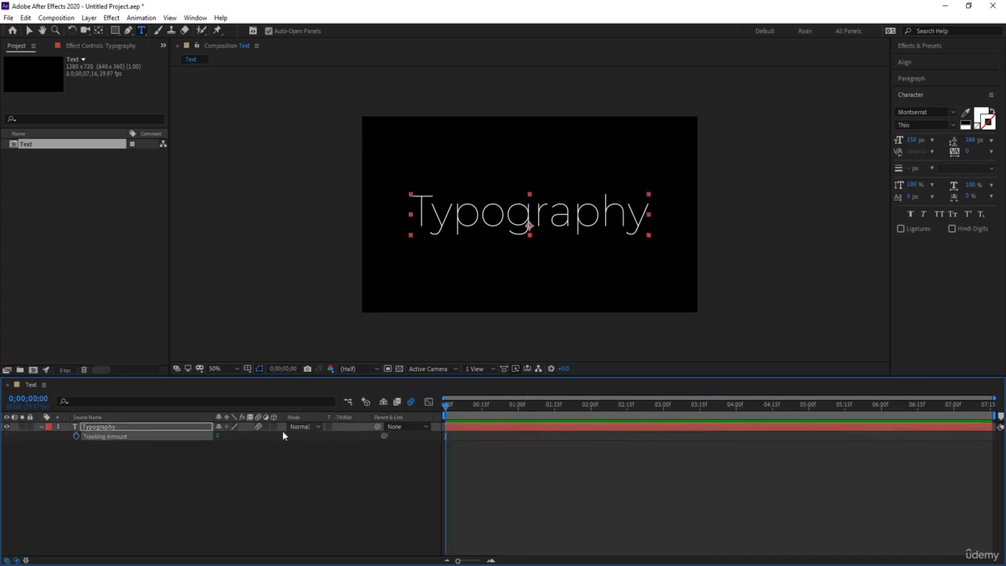
Delete Animator 1 from the text properties of the "Typography" layer
click(42, 427)
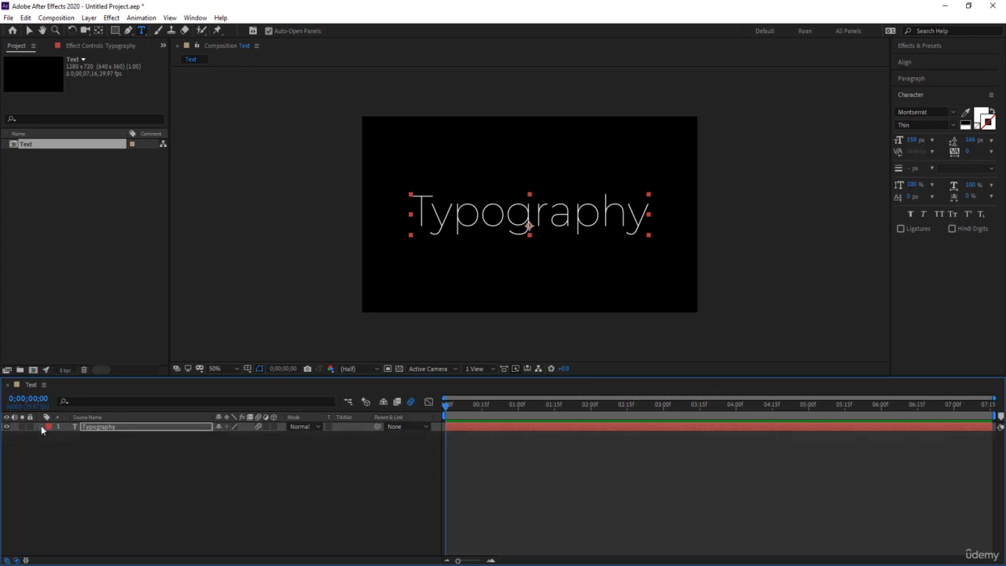
click(41, 427)
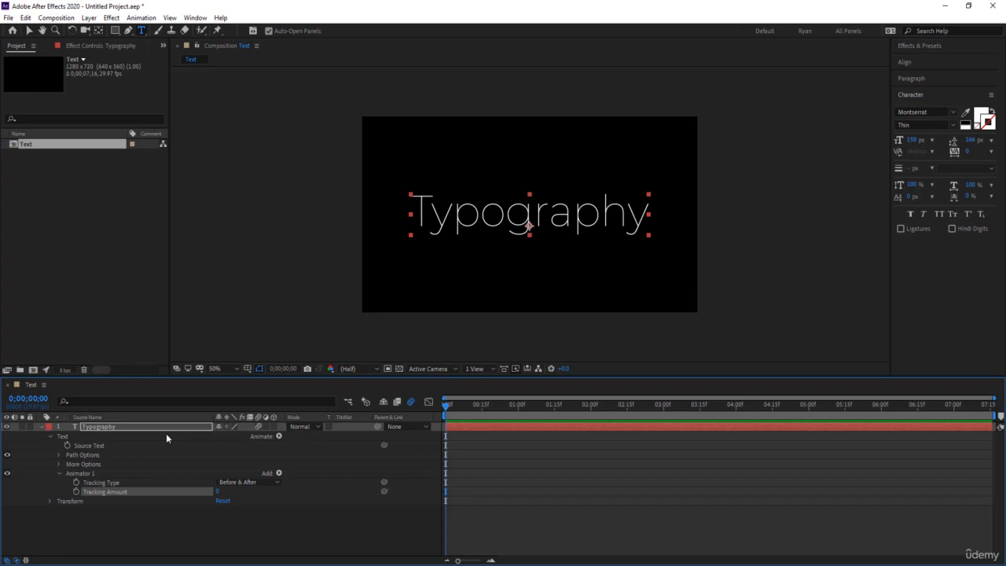
click(50, 437)
click(50, 437)
click(59, 474)
click(82, 473)
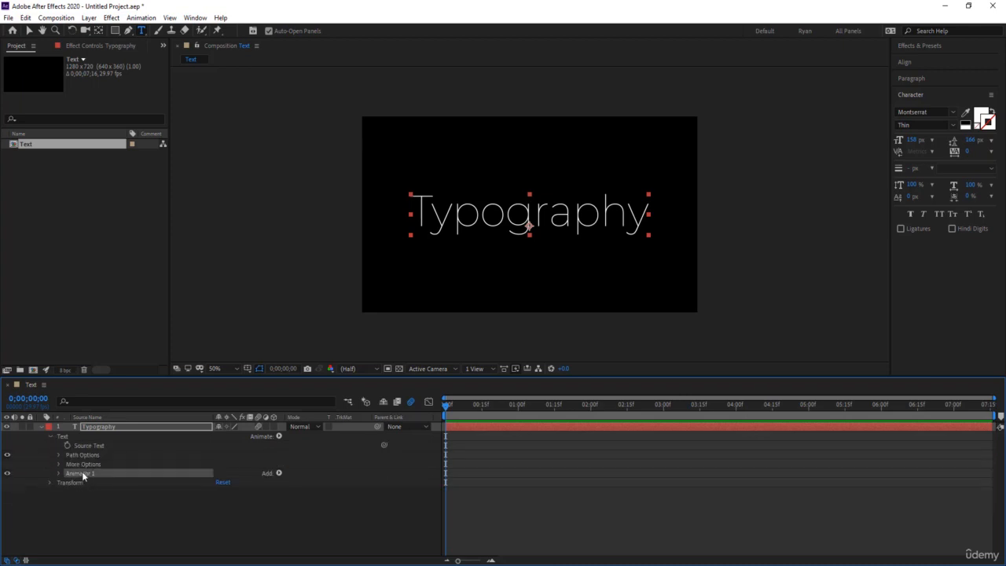
key(Delete)
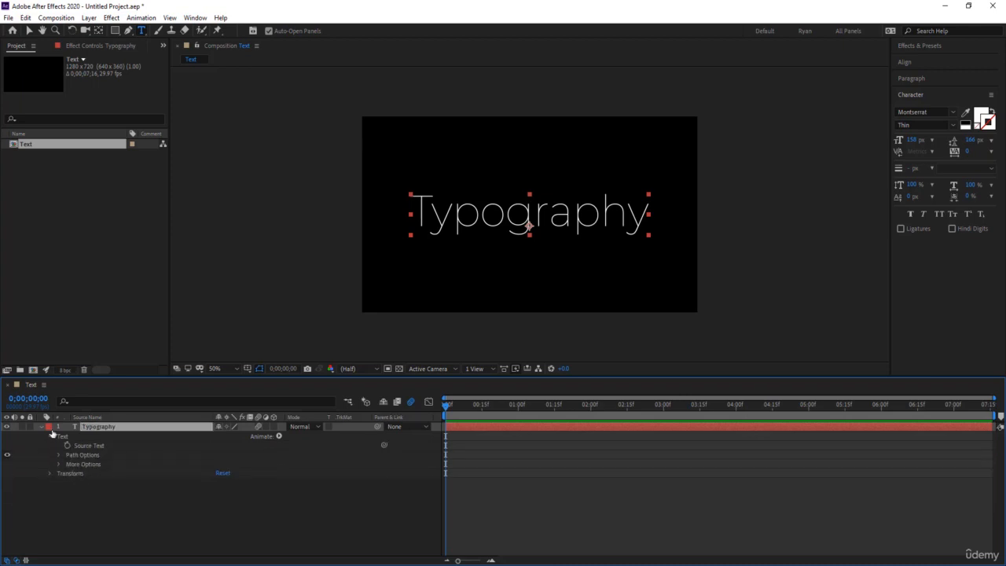
Add a Position animator to the "Typography" text and set its Position to 0.0, 269.0, with Range Selector 1 expanded
click(50, 437)
click(50, 437)
click(279, 437)
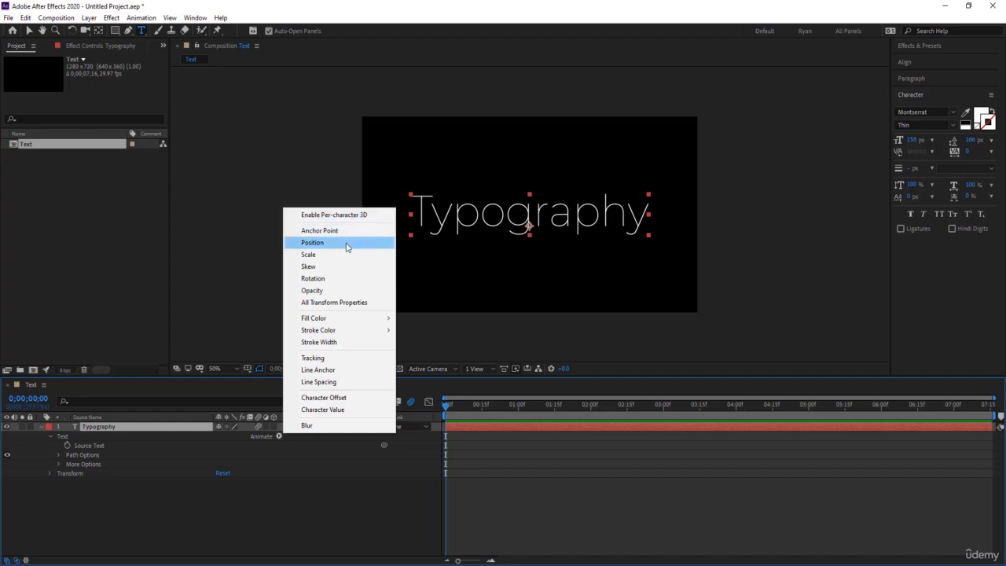
click(346, 247)
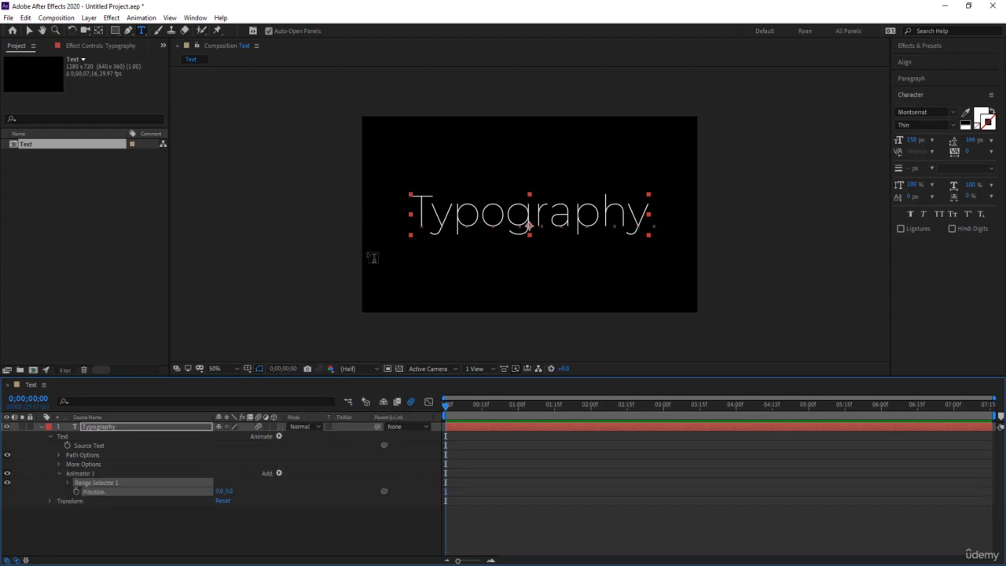
click(68, 481)
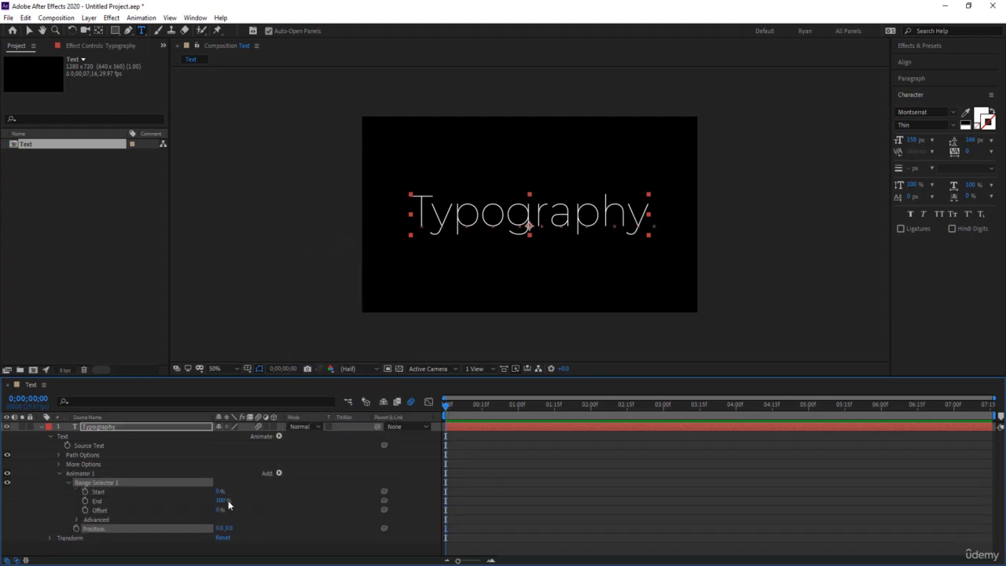
drag(226, 527, 359, 528)
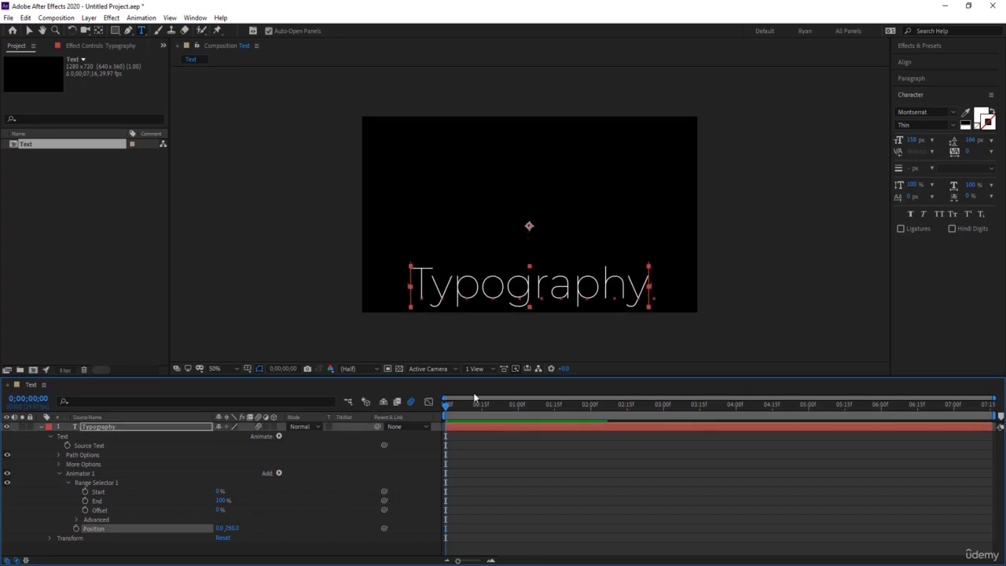
Try Range Selector 1's Start at 100% with the time at 0;00;01;00, without keyframing it
drag(446, 410, 520, 416)
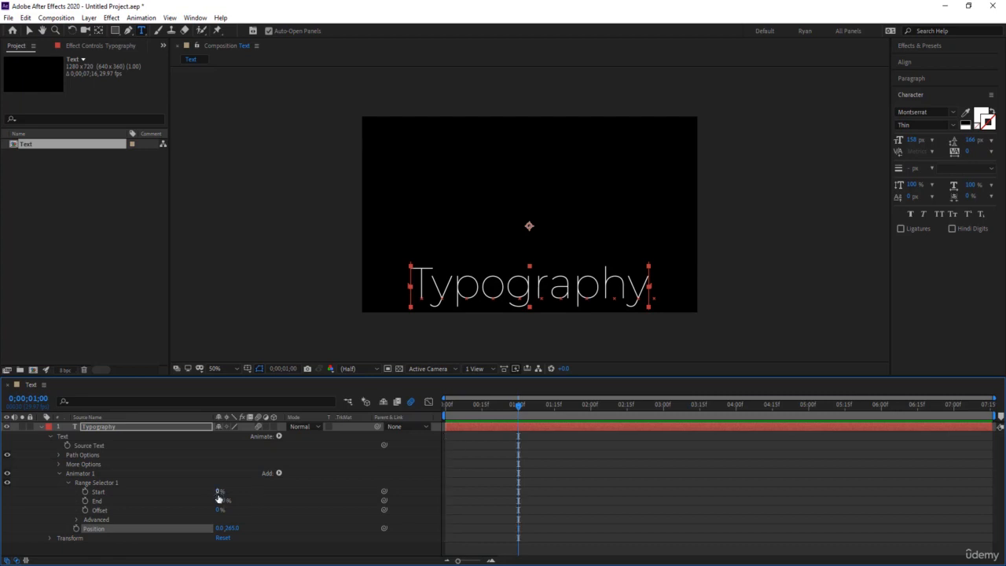
drag(220, 491, 274, 491)
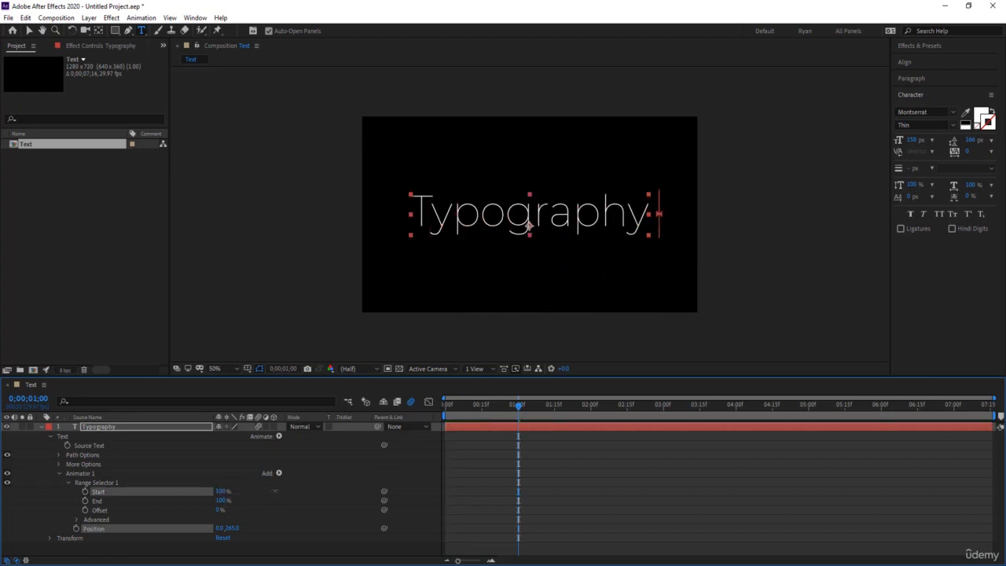
click(588, 488)
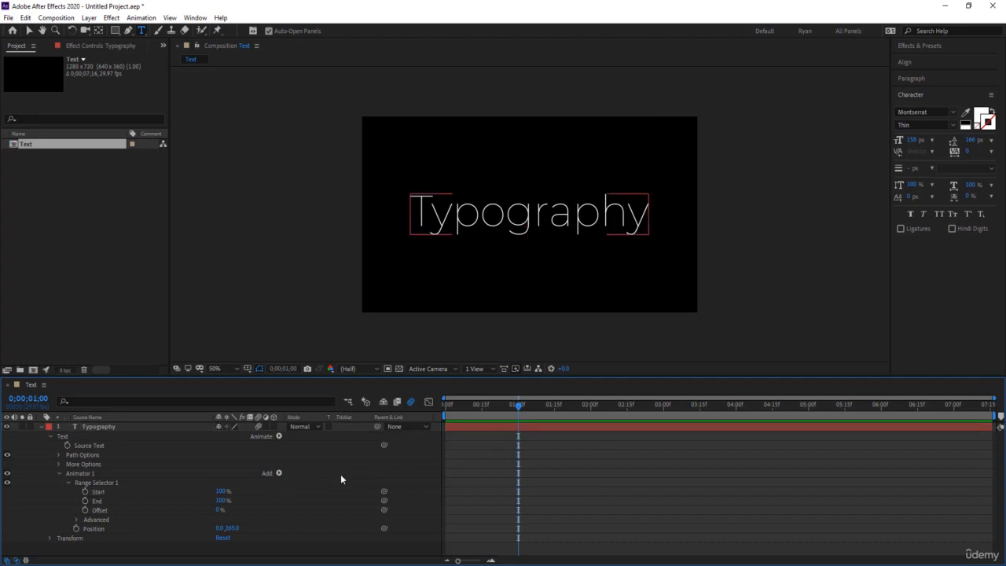
Add a keyframe for Range Selector 1's Start at 0;00;00;00 with a value of 0%
drag(518, 407, 420, 409)
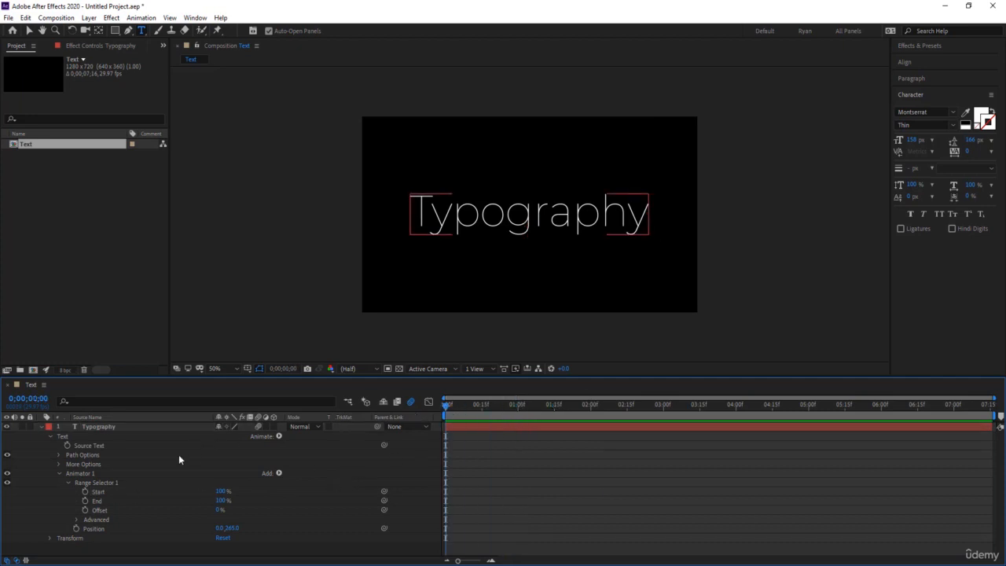
click(85, 491)
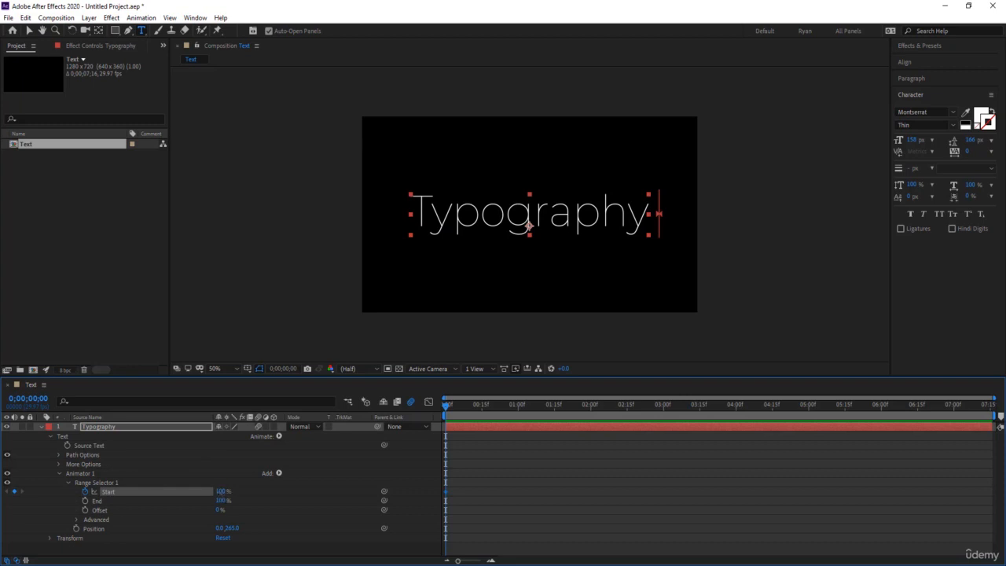
drag(222, 492, 163, 500)
click(410, 531)
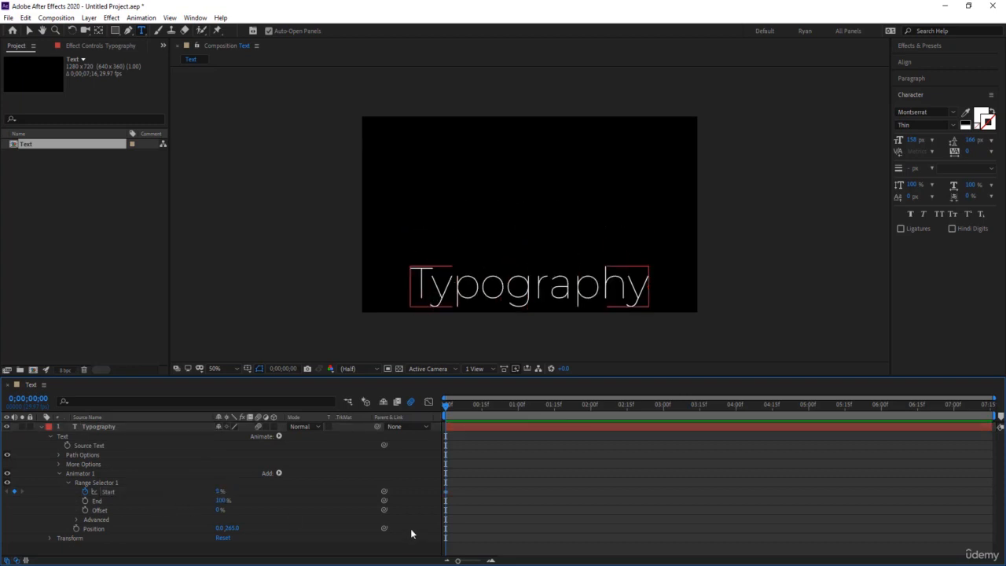
Add a second Start keyframe of 100% at 0;00;01;00 on Range Selector 1
drag(442, 403, 518, 412)
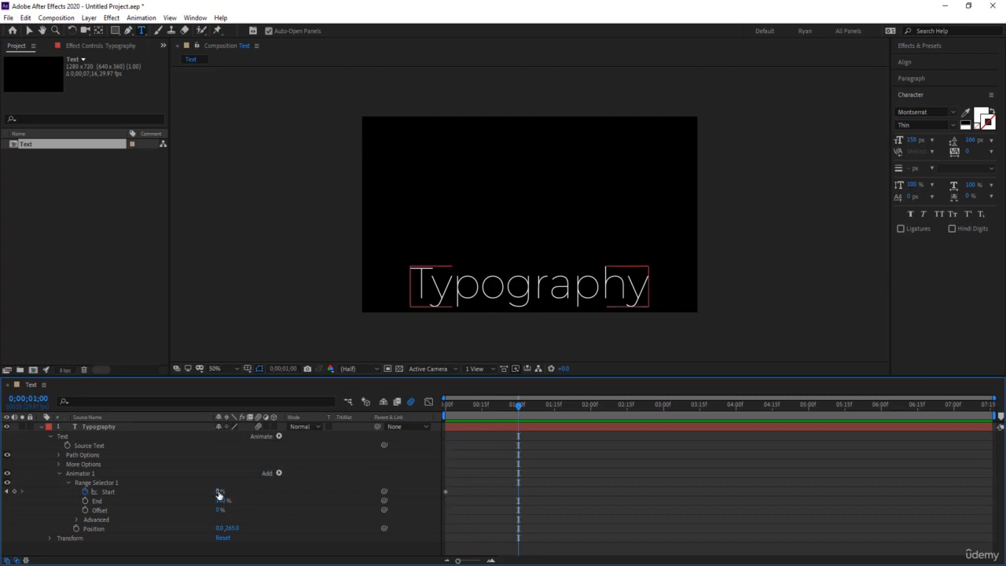
drag(219, 493, 420, 494)
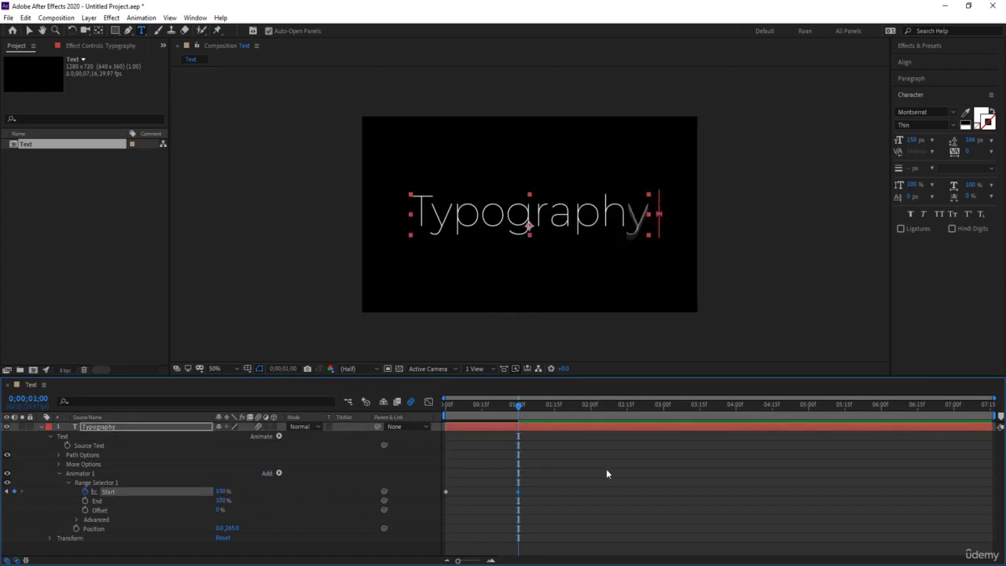
click(521, 408)
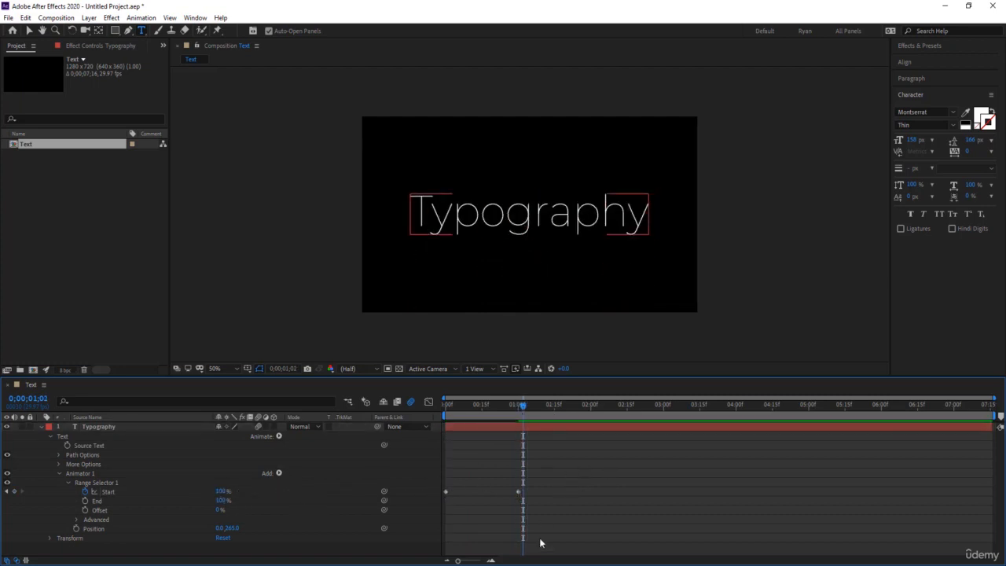
Apply Easy Ease to both Start keyframes and preview the letter-by-letter position animation from 0;00;00;00
drag(540, 542, 438, 470)
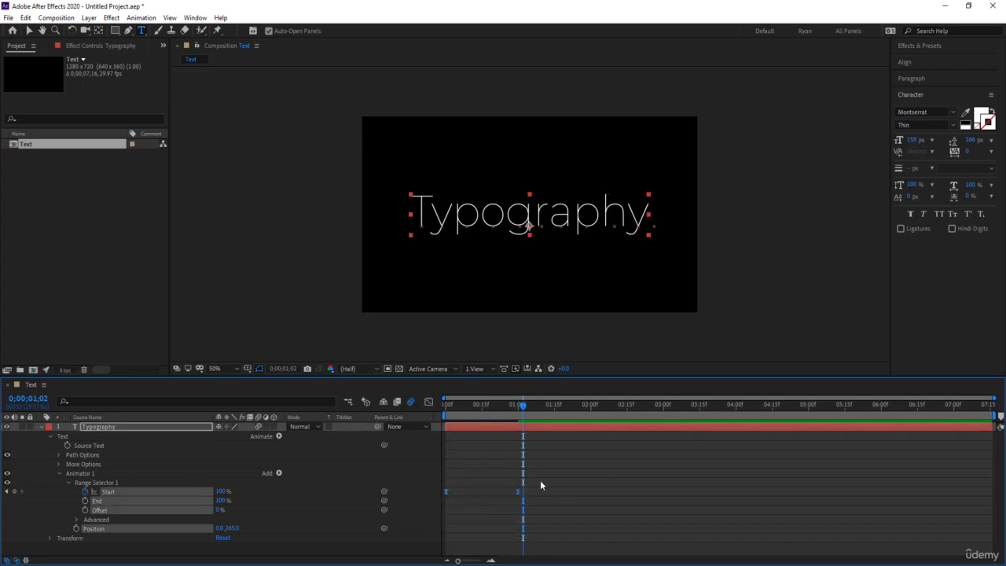
drag(515, 409, 433, 416)
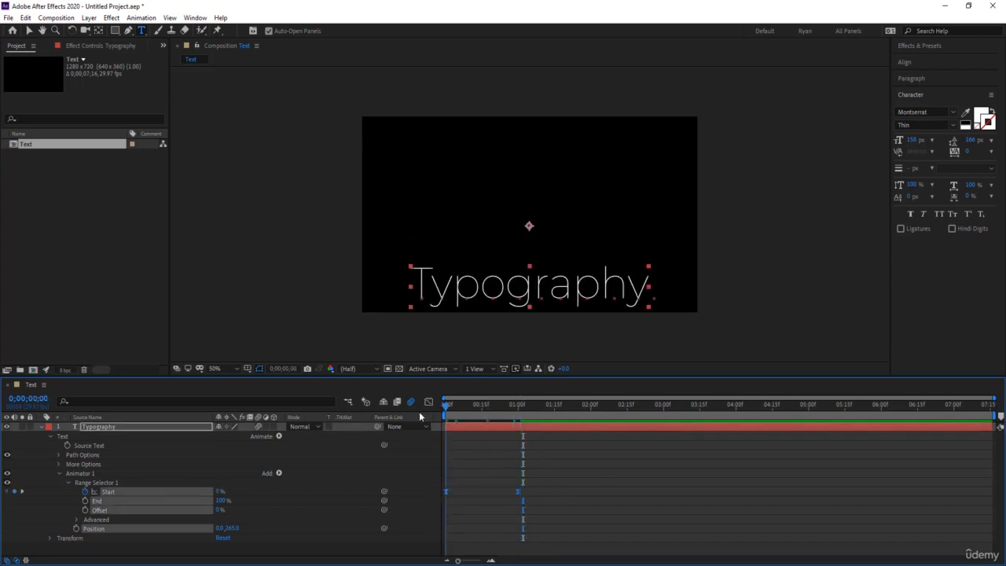
click(660, 502)
key(space)
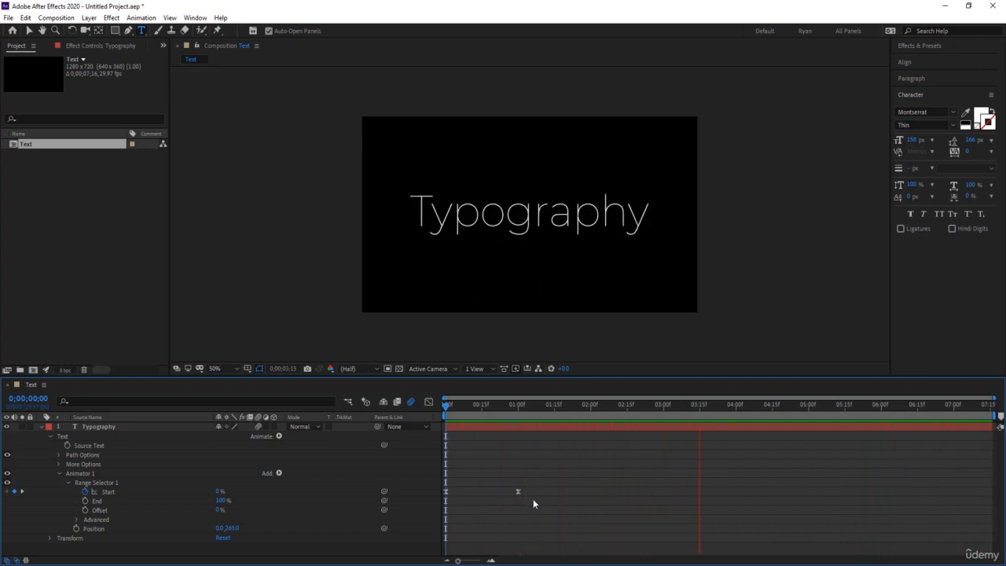
click(491, 407)
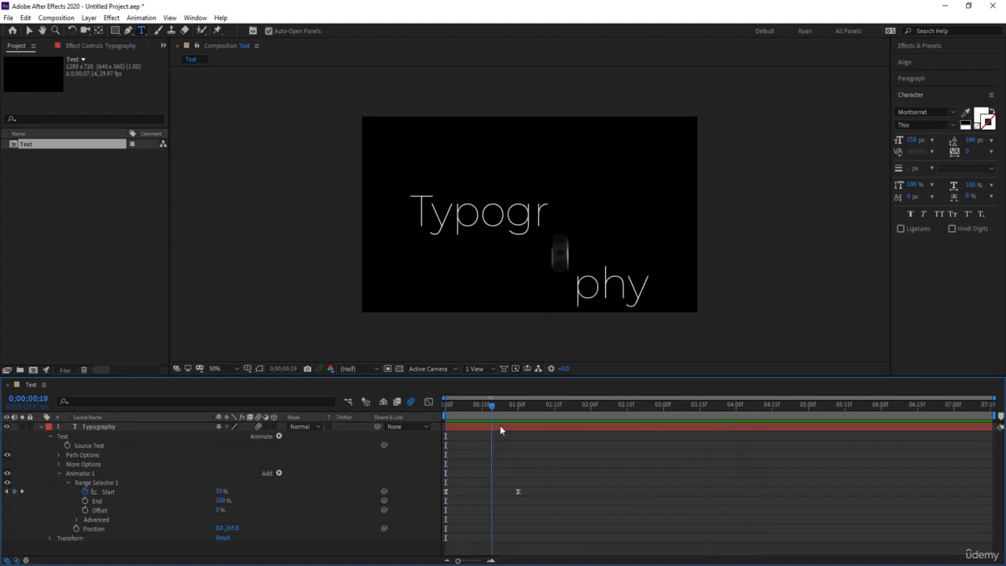
drag(499, 429, 424, 422)
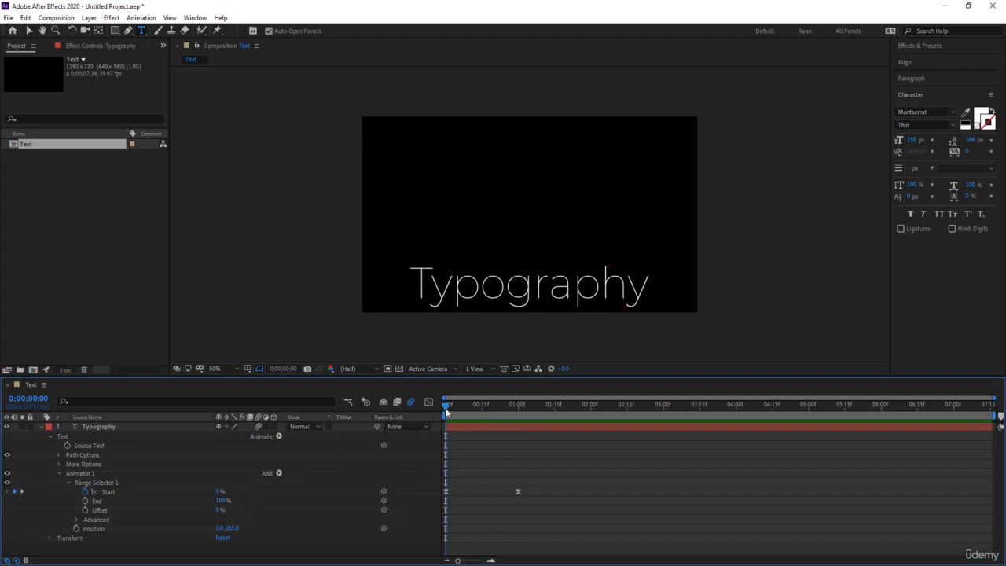
Add a new mask around the word "Typography" at 0;00;01;00 and preview the masked animation from the beginning
drag(445, 407, 522, 405)
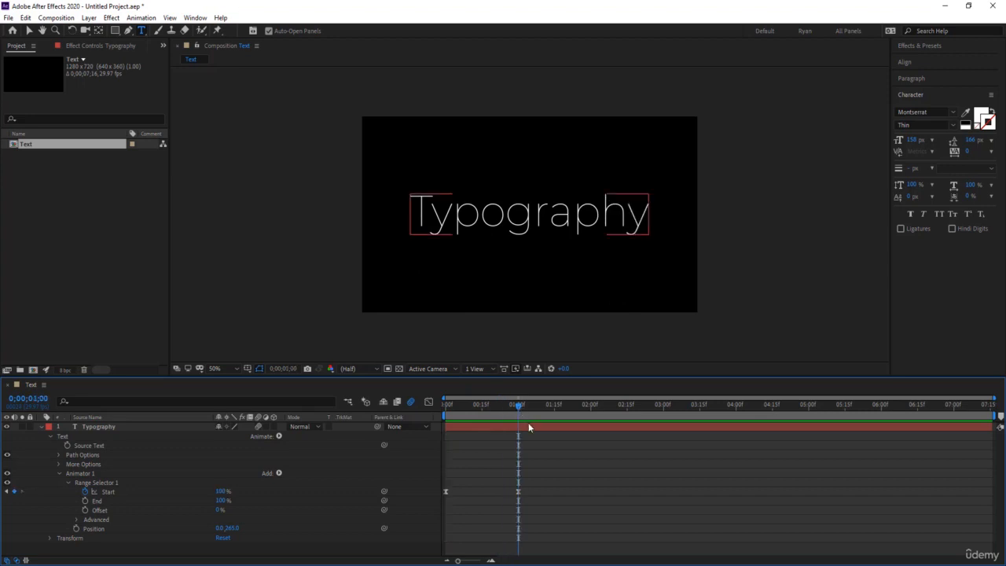
click(529, 428)
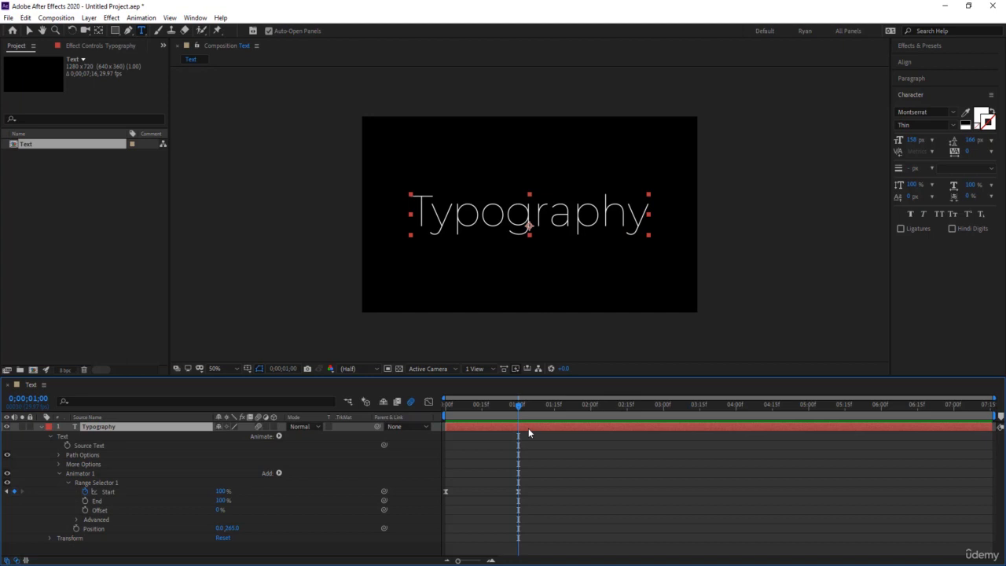
key(ctrl+shift+n)
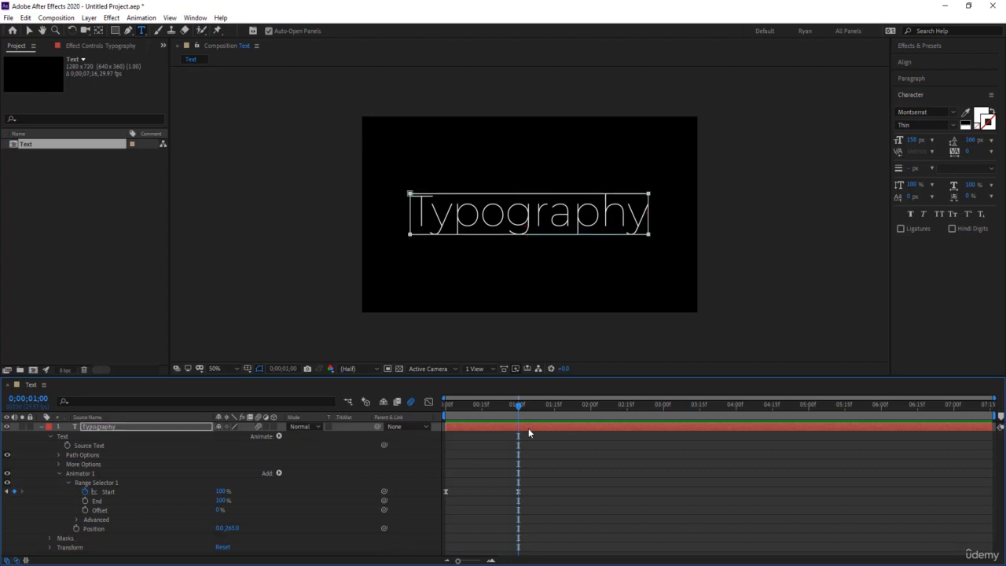
click(553, 460)
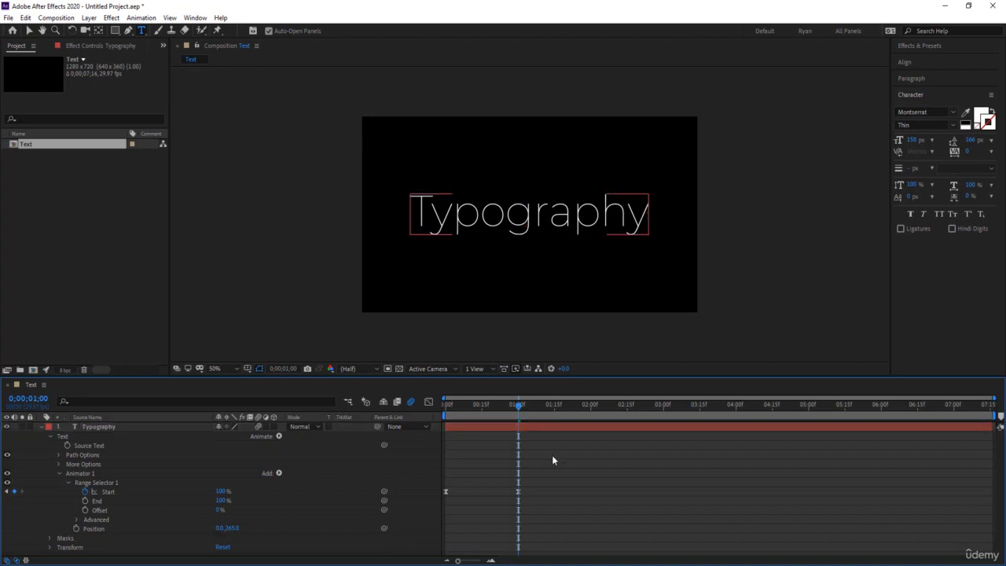
drag(518, 407, 436, 405)
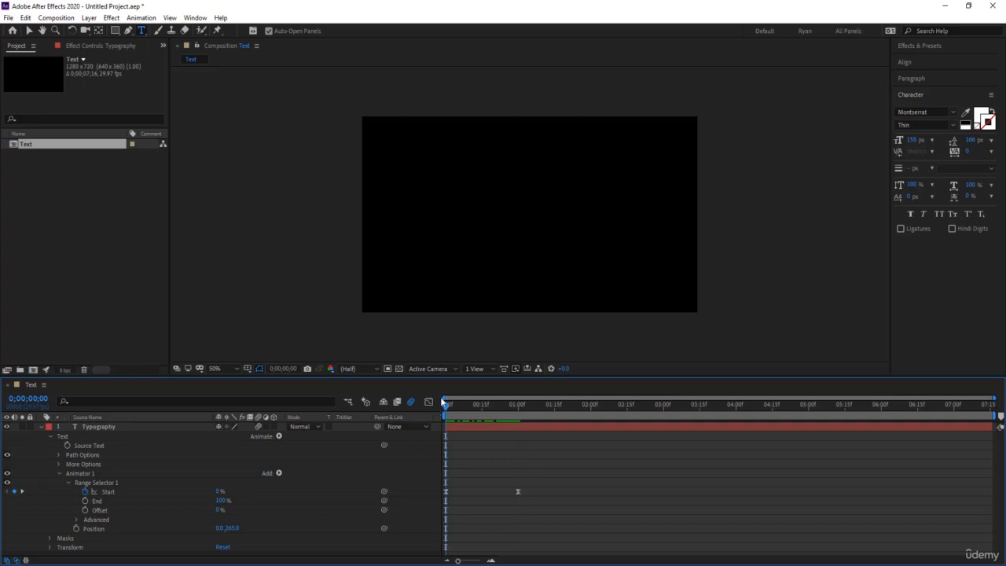
key(space)
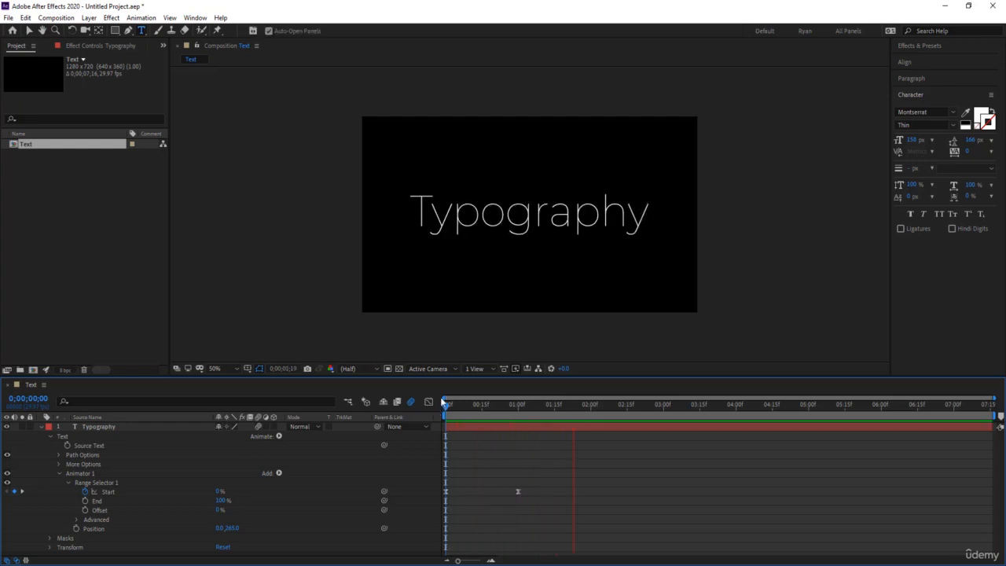
Move the current time to 0;00;04;00
click(732, 408)
drag(733, 410, 735, 414)
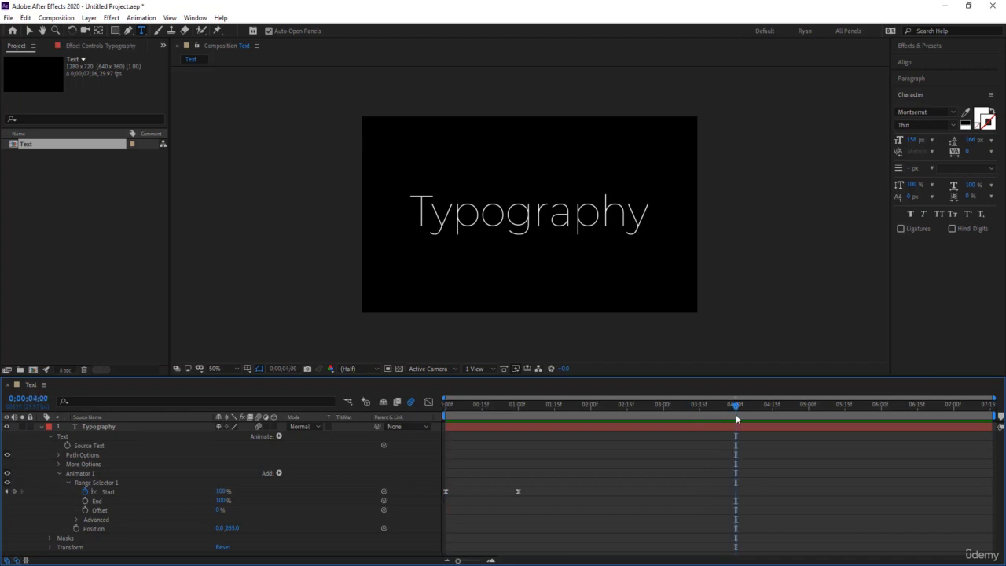
click(446, 491)
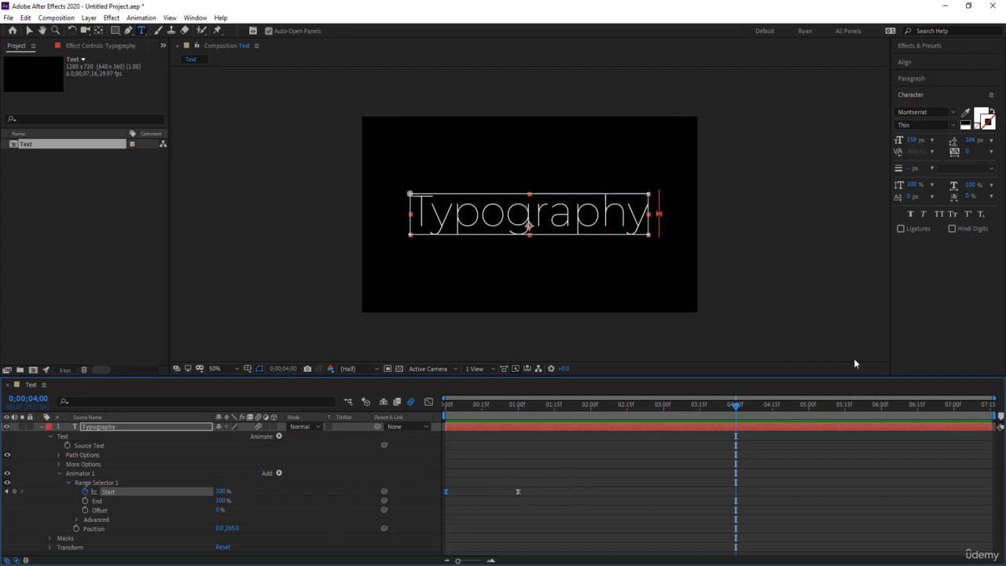
key(ctrl+v)
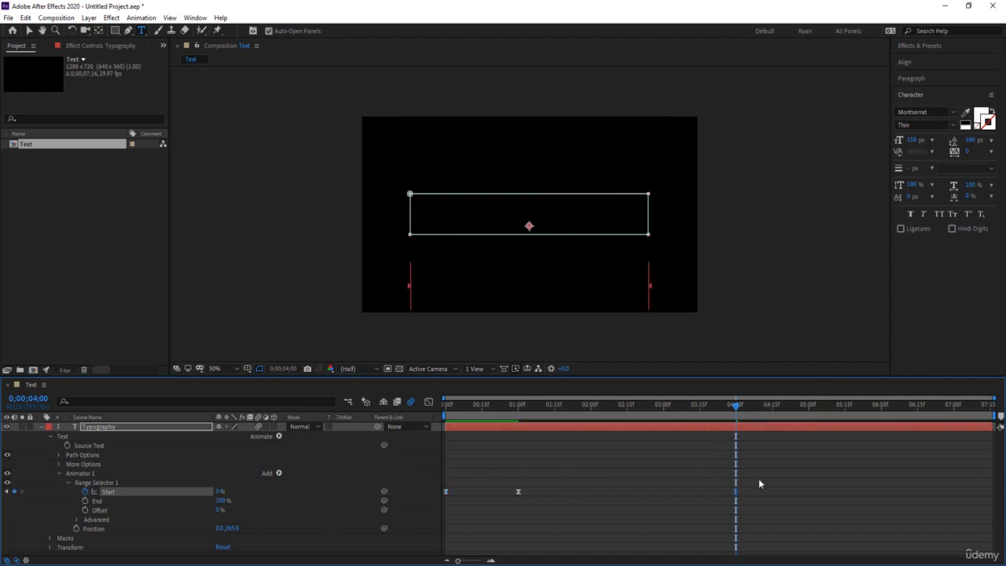
key(ctrl+z)
Copy Range Selector 1's Start keyframe at 0;00;01;00 and paste it at 0;00;04;00
drag(567, 511, 507, 487)
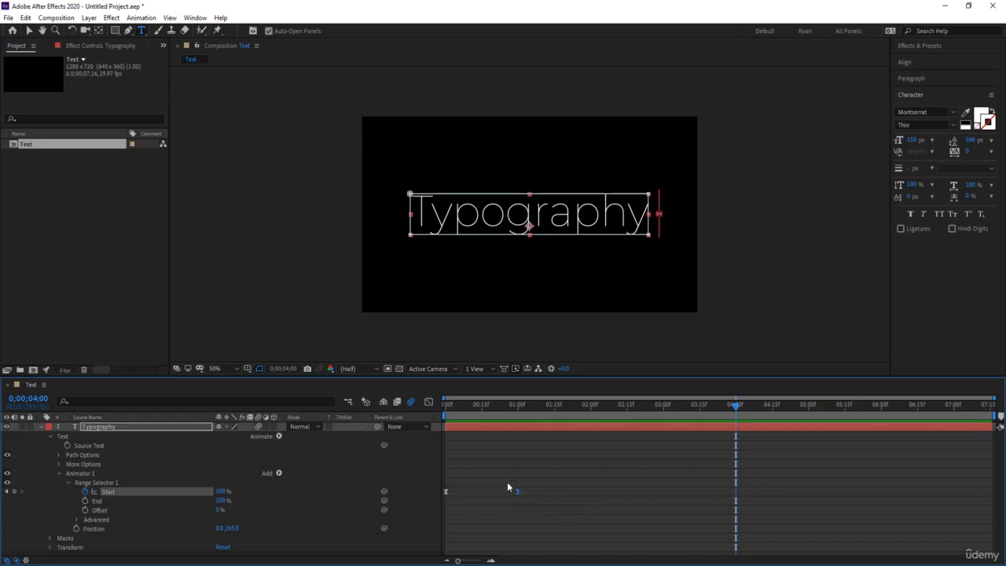
key(ctrl+c)
key(ctrl+v)
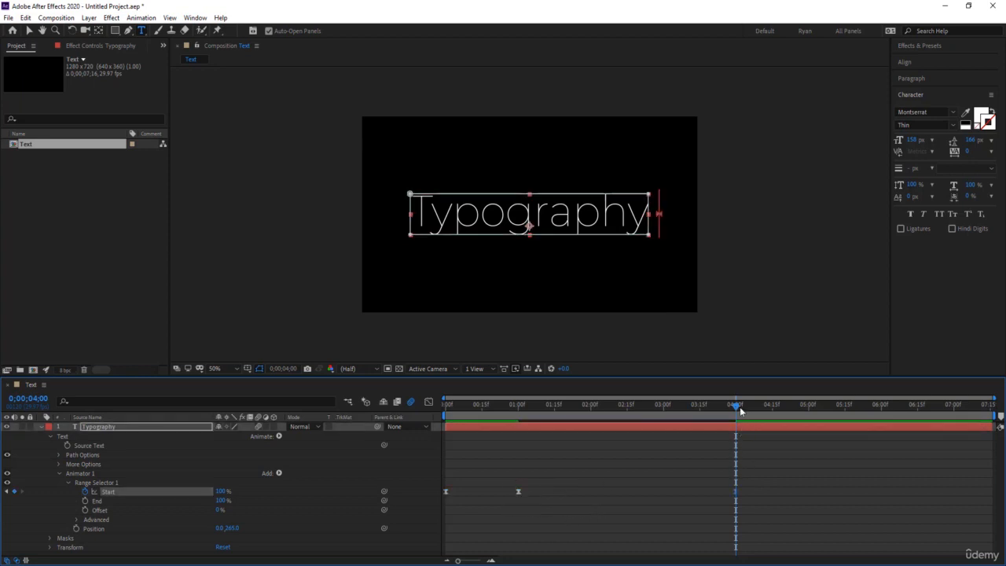
Copy the first Start keyframe of Range Selector 1 and paste it at 0;00;05;00
drag(739, 410, 807, 442)
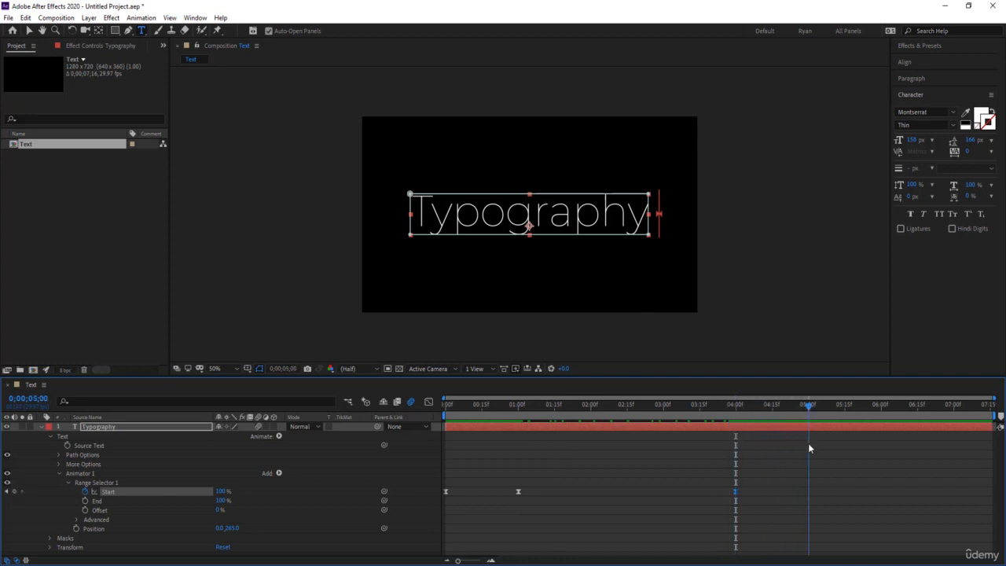
drag(489, 510, 418, 483)
key(ctrl+c)
key(ctrl+v)
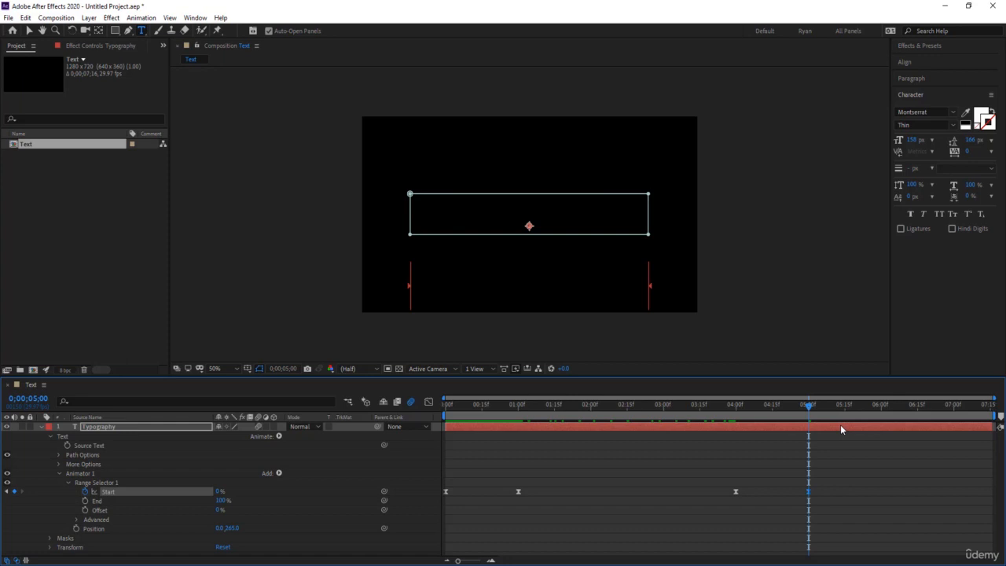
Trim the Typography layer's end and the composition's work area to 0;00;05;00, and trim the composition to that work area
key(alt+bracketright)
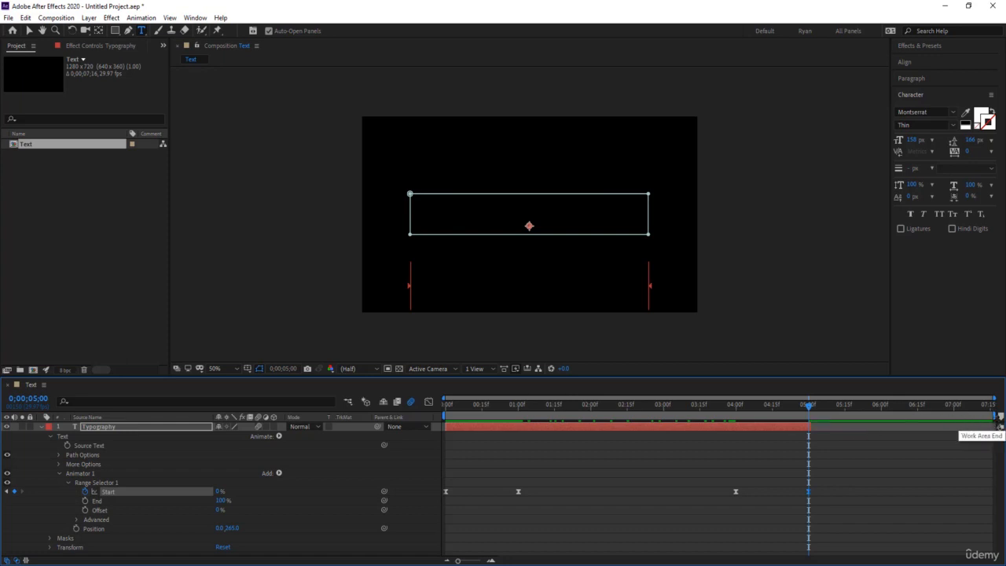
drag(994, 416, 808, 416)
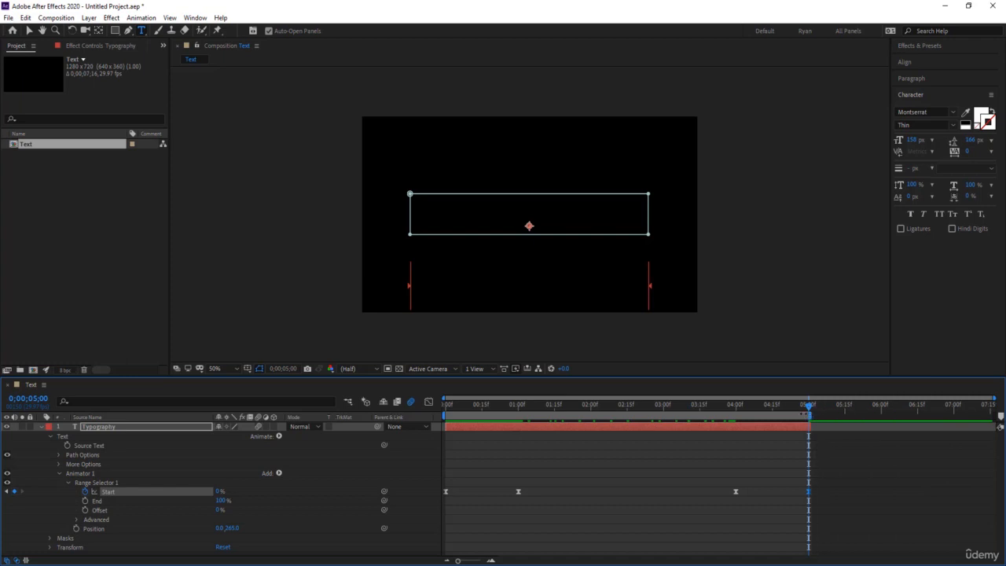
right_click(806, 414)
click(841, 443)
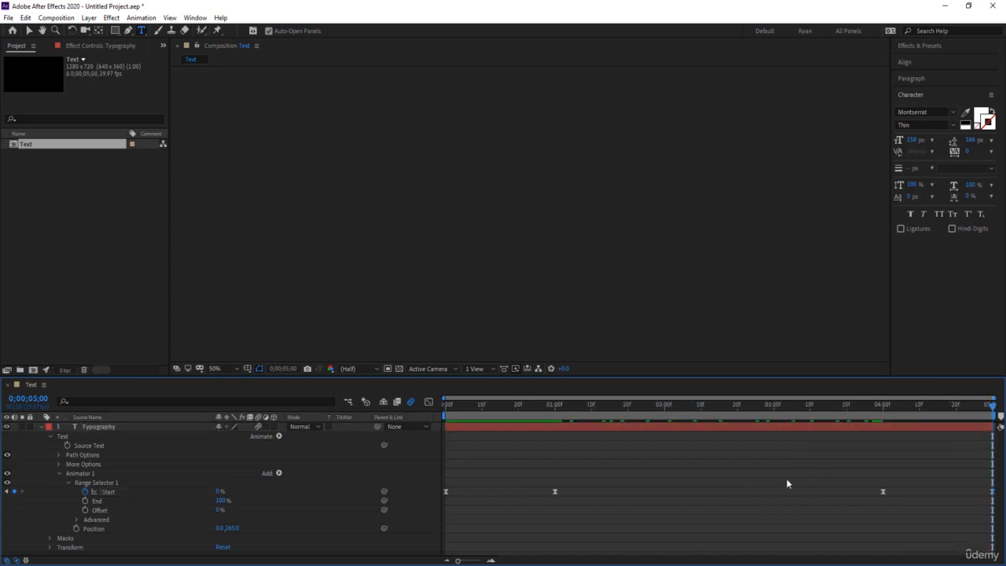
Preview the full text animation from 0;00;00;00 and park the current time at 0;00;01;20
drag(805, 414, 420, 415)
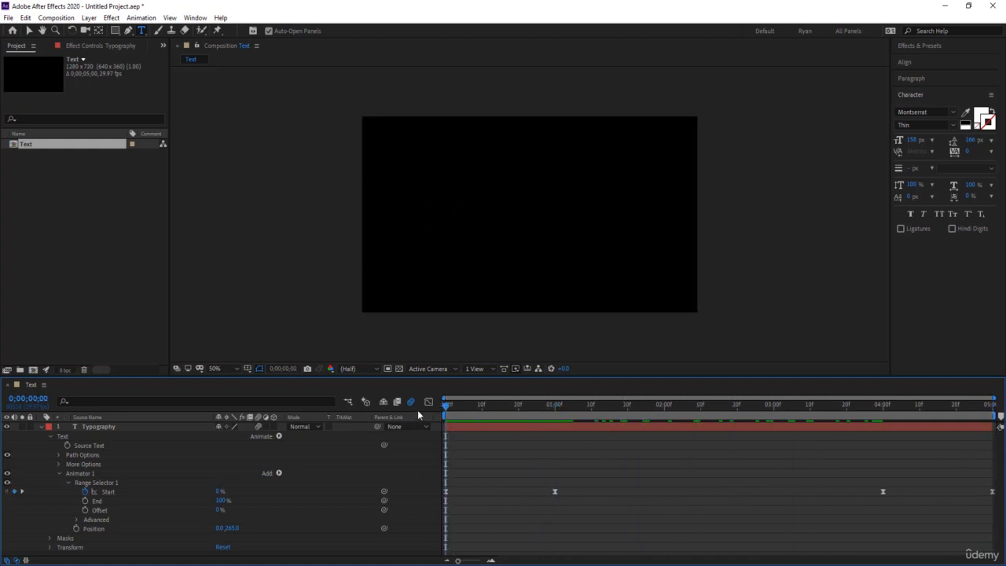
key(space)
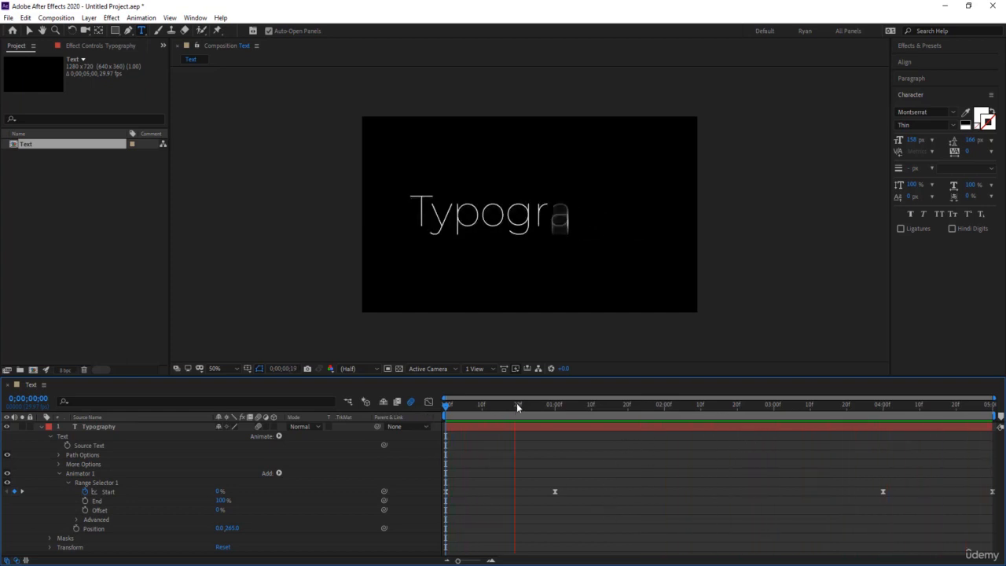
drag(528, 403, 627, 419)
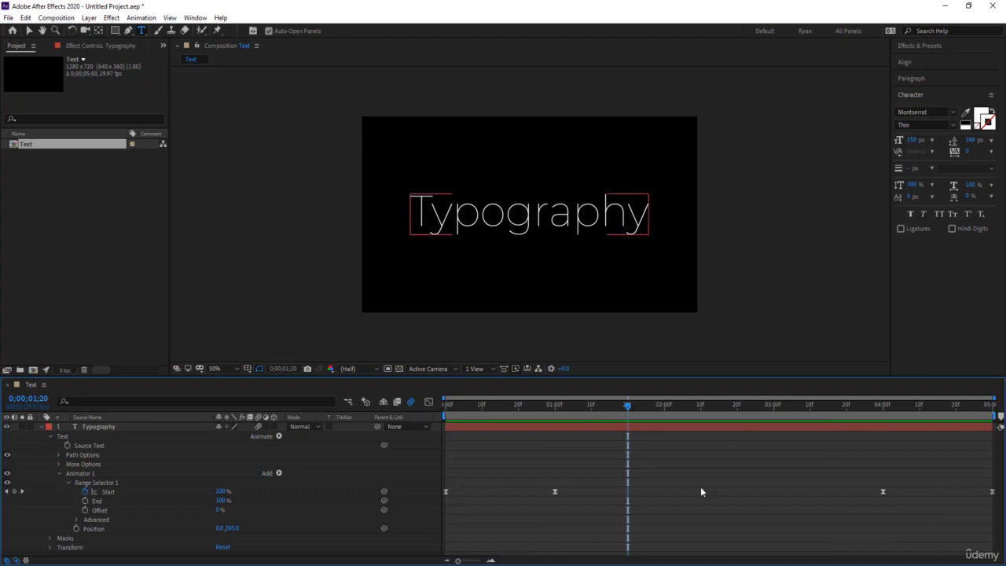
Collapse the animated Typography layer's properties and delete the layer
key(u)
click(566, 426)
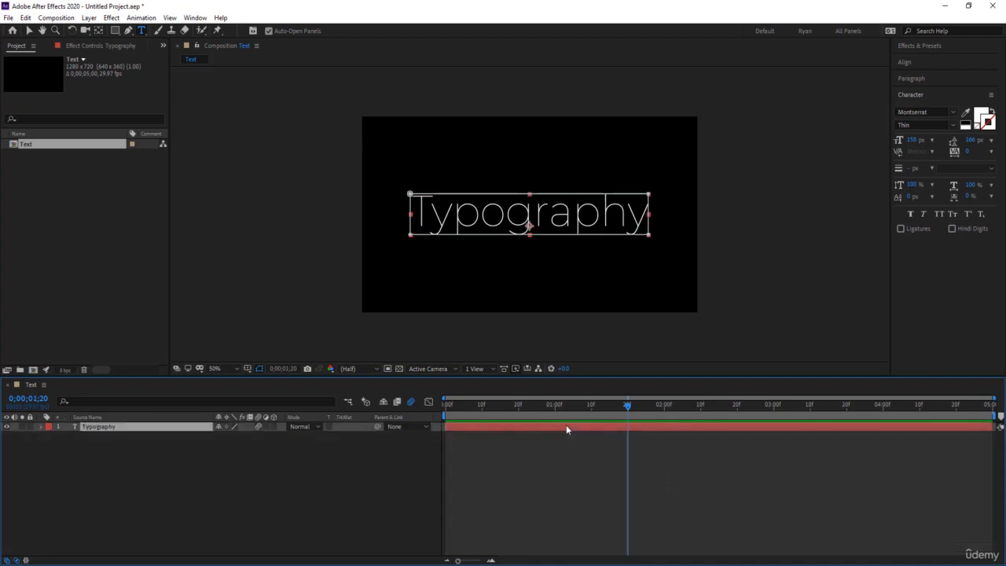
key(Delete)
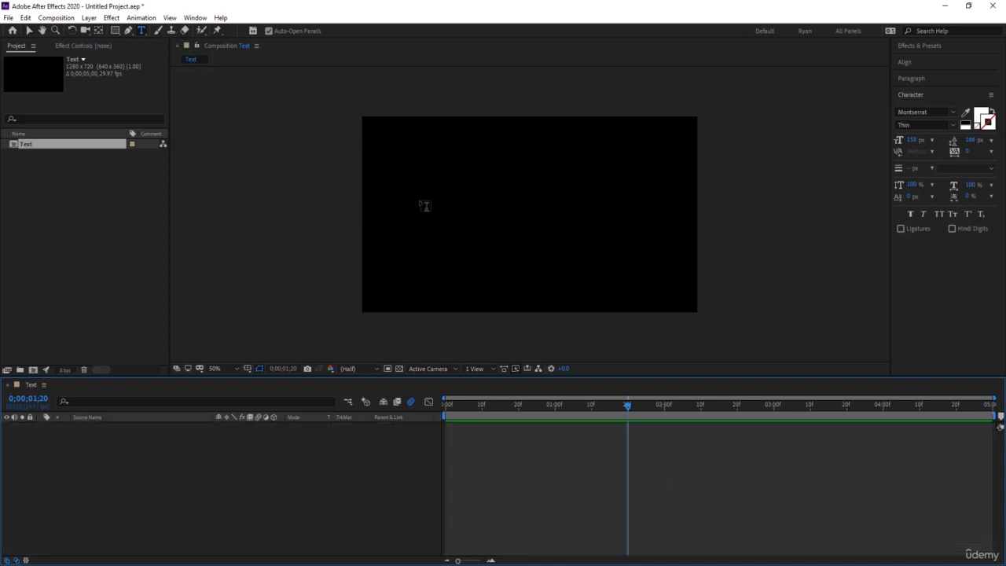
Add a new text layer in the empty composition containing the text "Typpography"
click(424, 206)
text(Typpo)
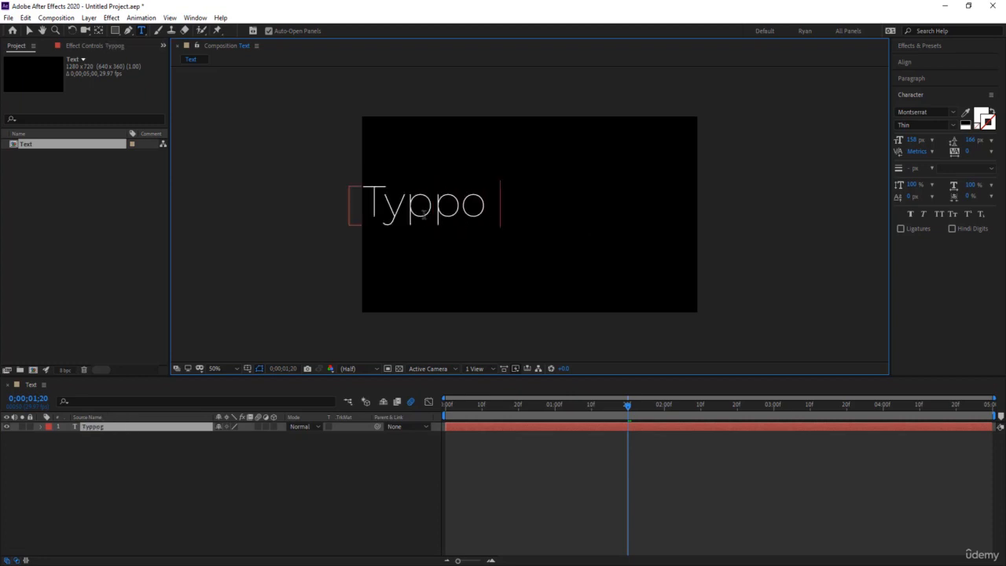
key(BackSpace)
text(grahy)
key(BackSpace)
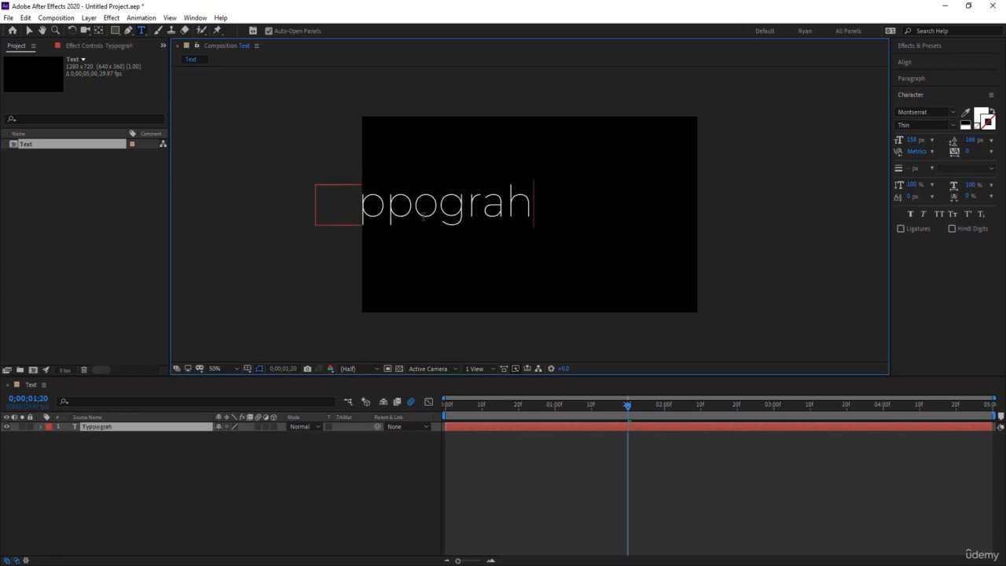
key(BackSpace)
text(phy)
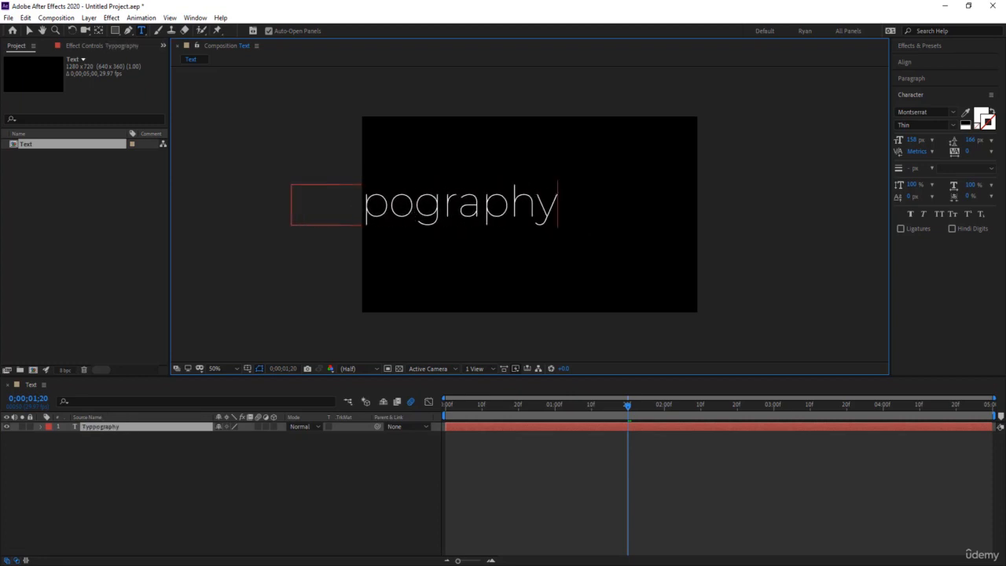
Center the new text layer horizontally and vertically in the composition
click(915, 63)
click(919, 90)
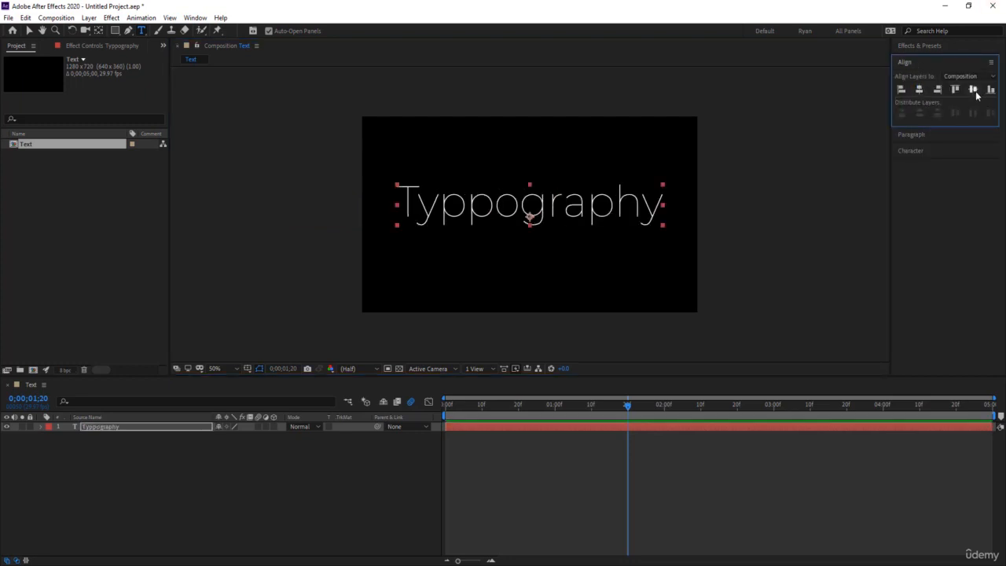
click(974, 92)
Remove the extra "p" so the text reads "Typography", and deselect the layer
click(469, 210)
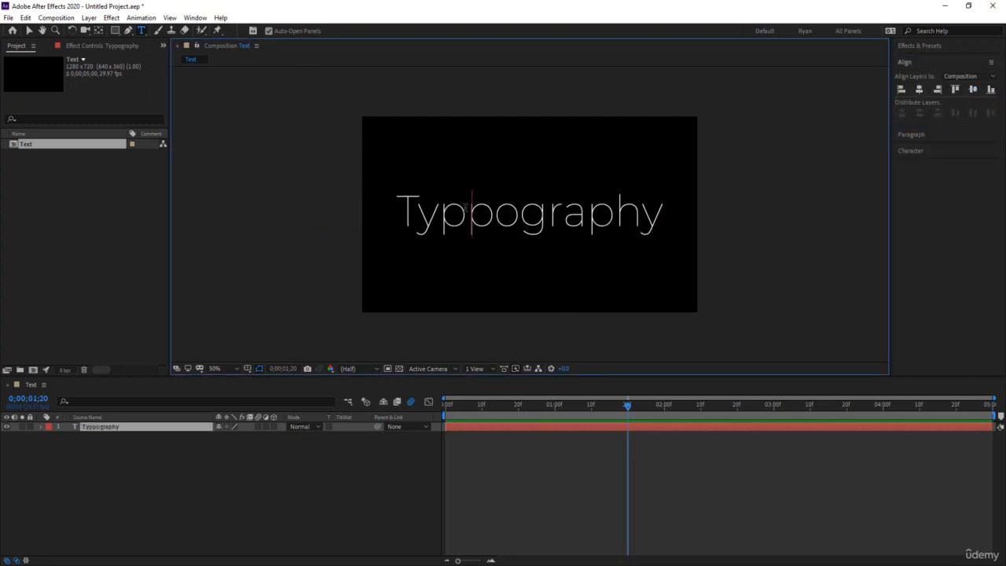
key(BackSpace)
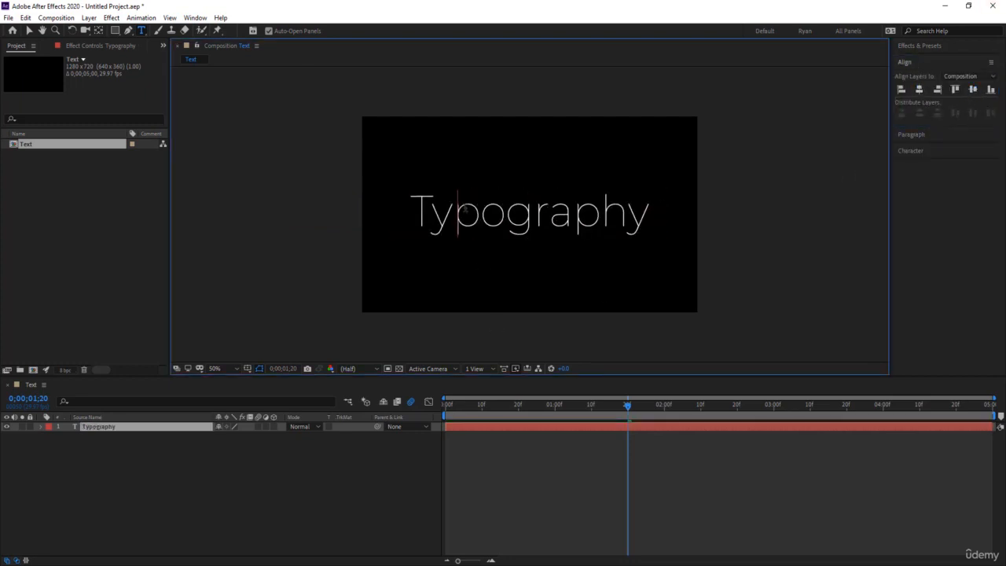
click(942, 44)
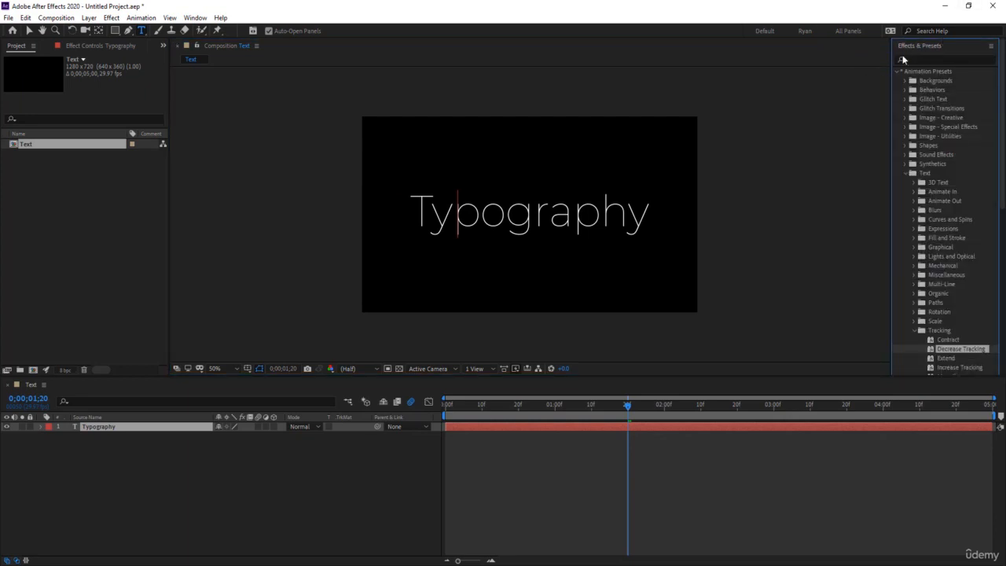
click(915, 48)
click(918, 63)
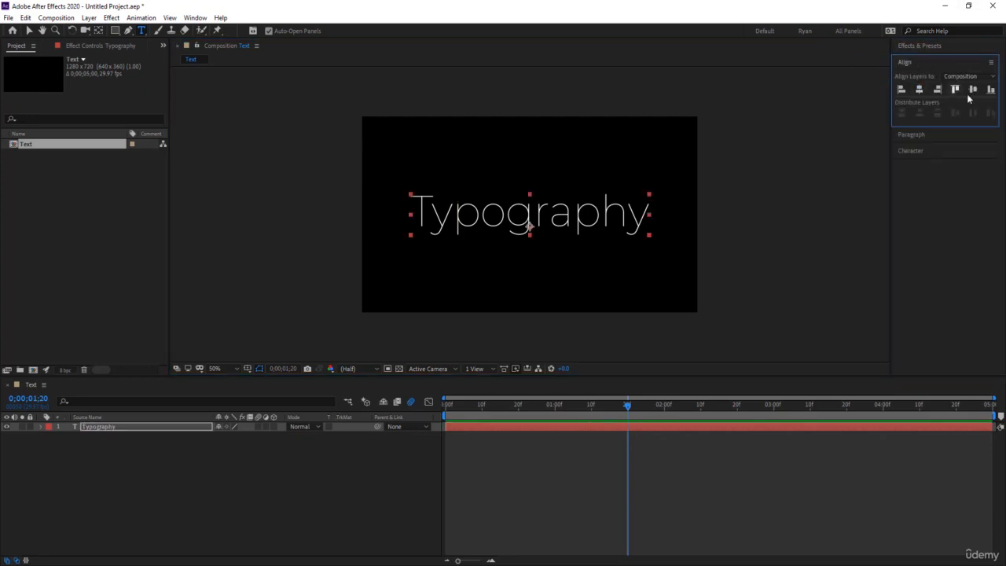
click(595, 463)
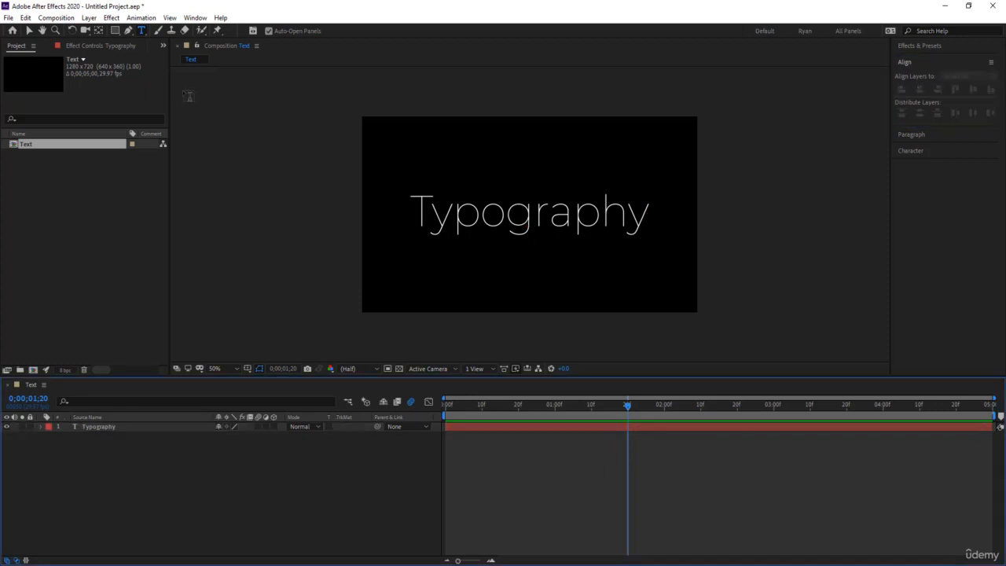
Open the Animation Composer extension and dock it alongside Project and Effect Controls
click(164, 46)
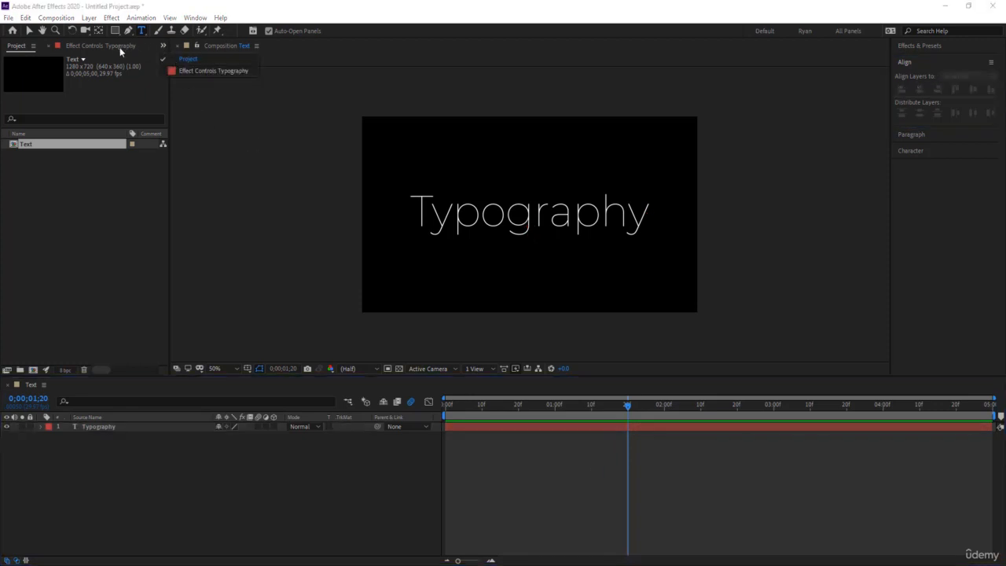
click(195, 18)
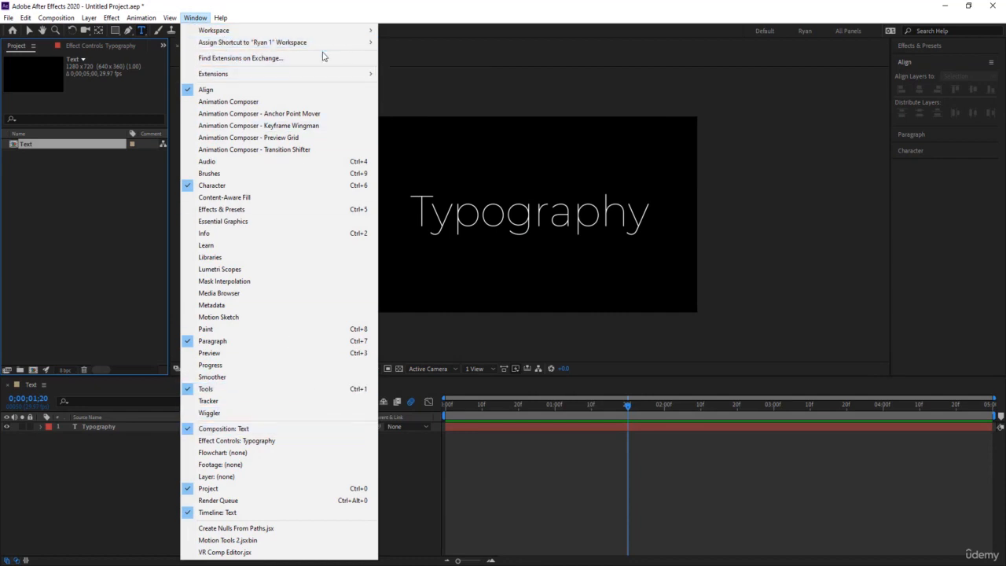
click(314, 101)
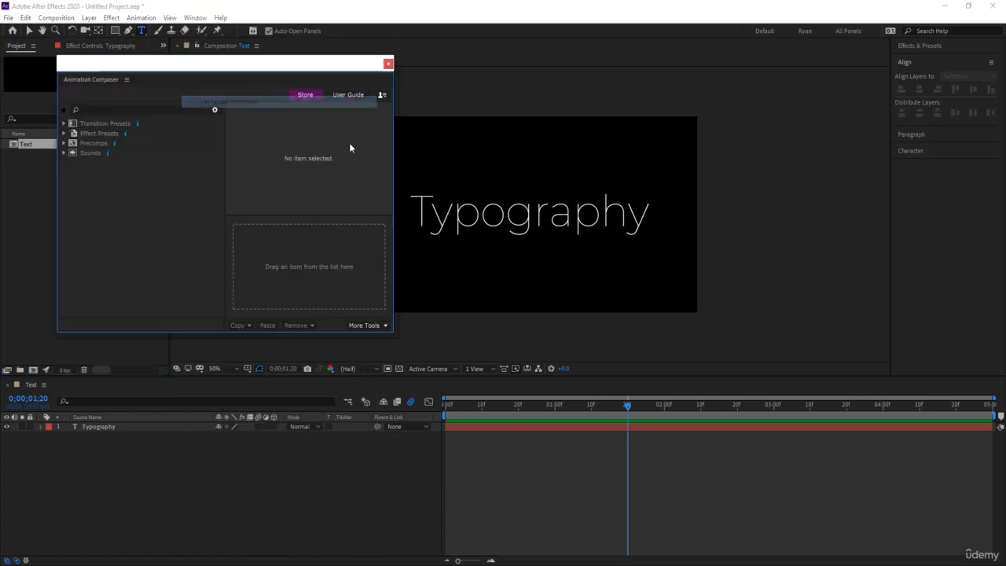
drag(61, 78, 313, 61)
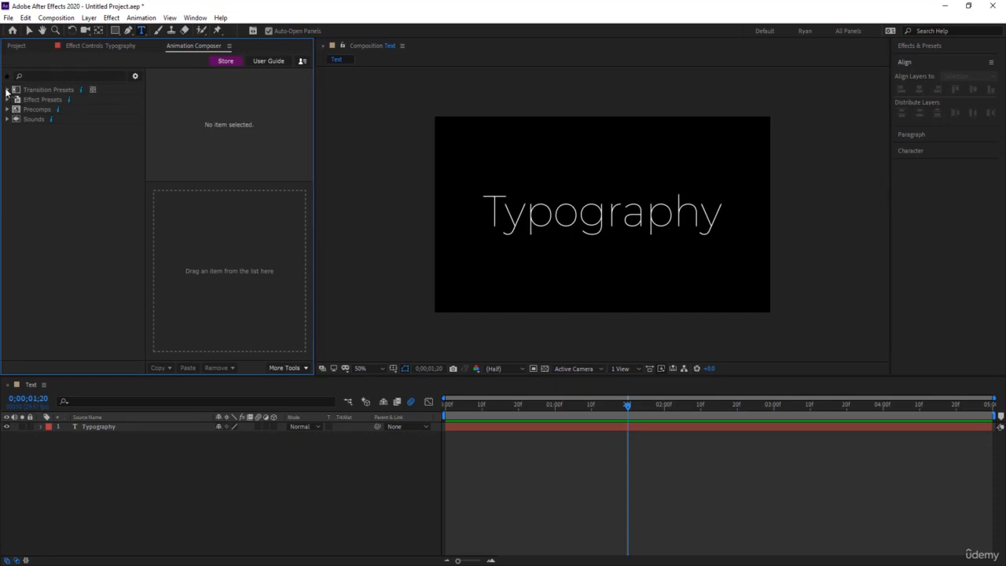
Browse Animation Composer's Text transition presets and examine their animated thumbnails in the Preview Grid
click(7, 90)
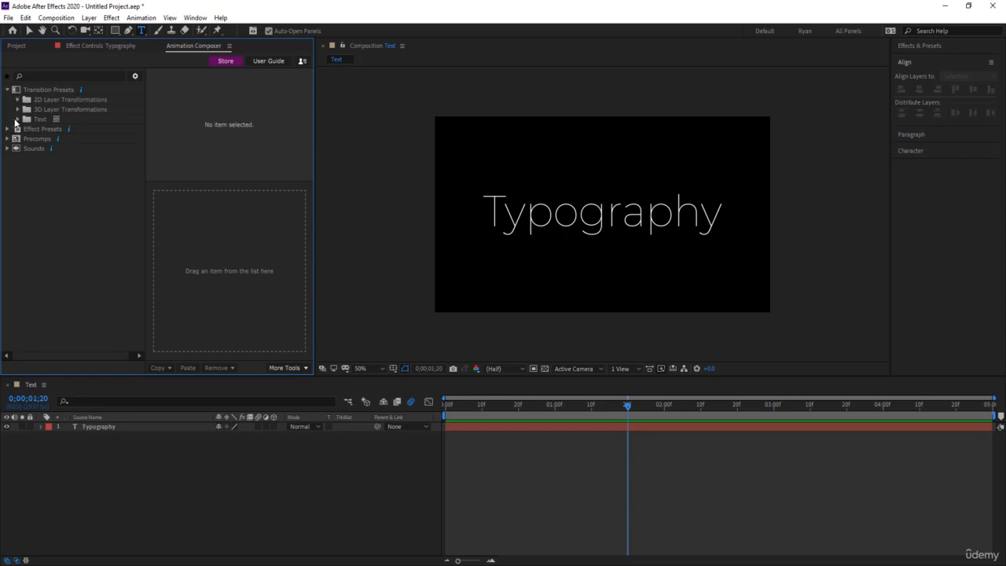
click(18, 120)
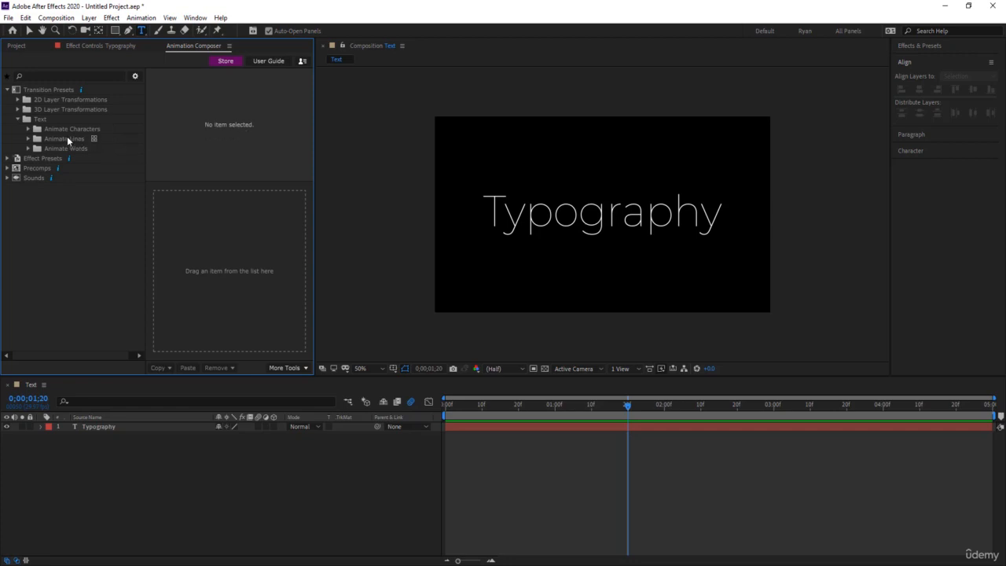
click(29, 139)
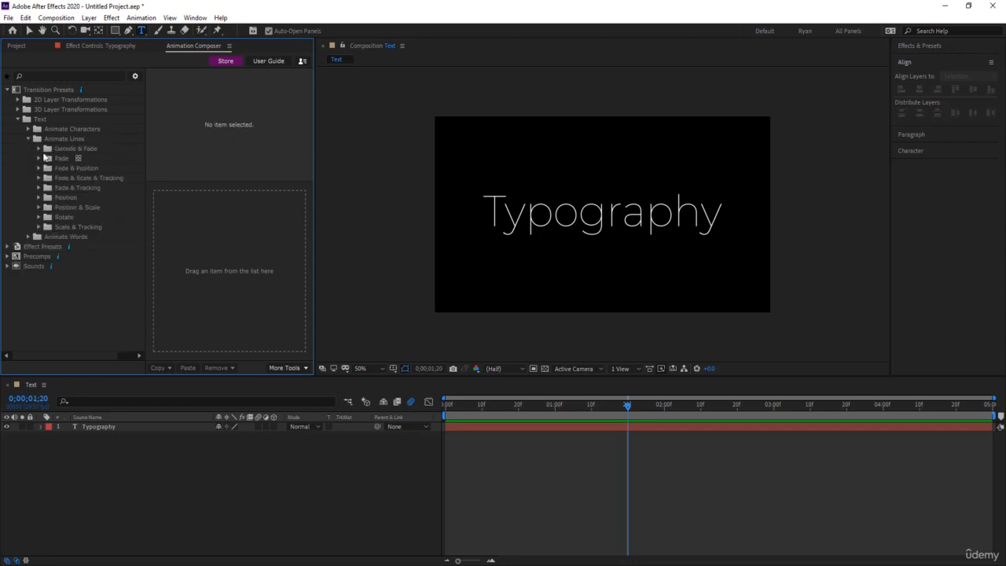
click(28, 139)
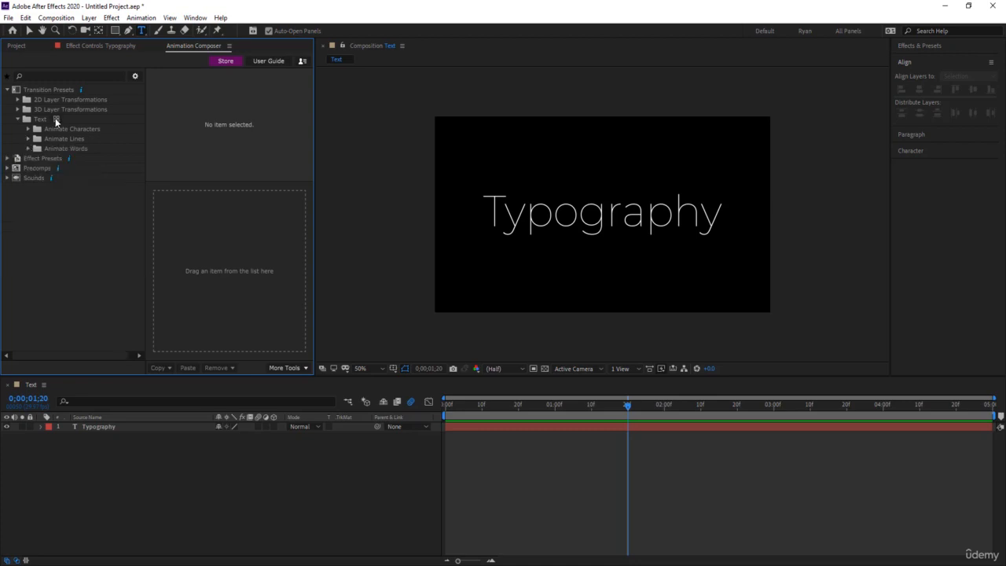
click(56, 119)
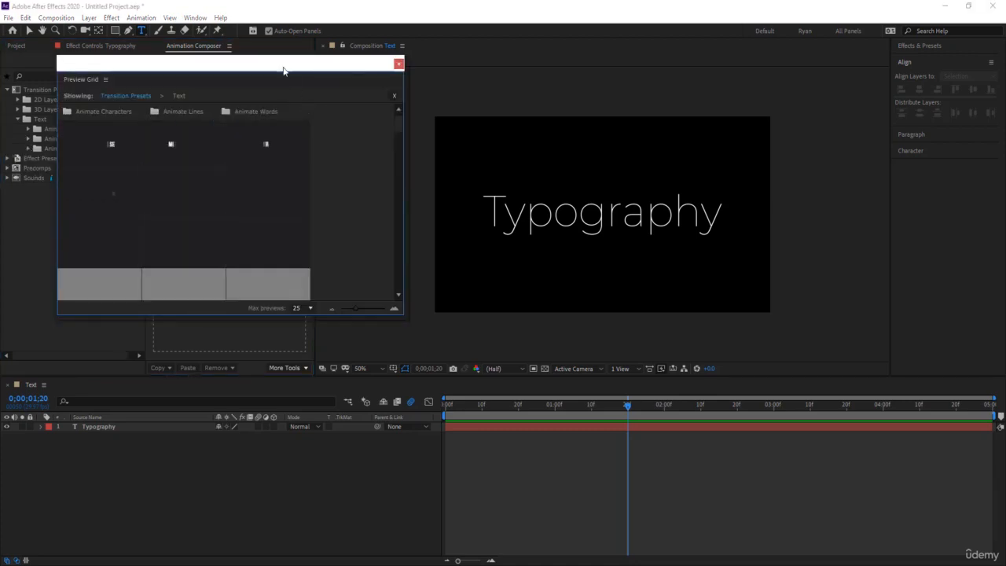
drag(284, 70, 384, 86)
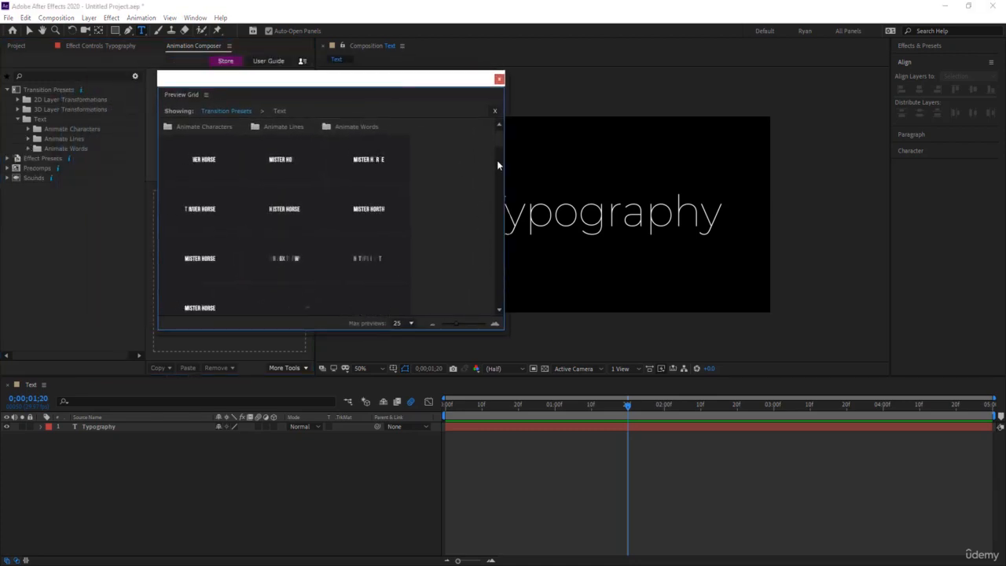
scroll(500, 153, down, 5)
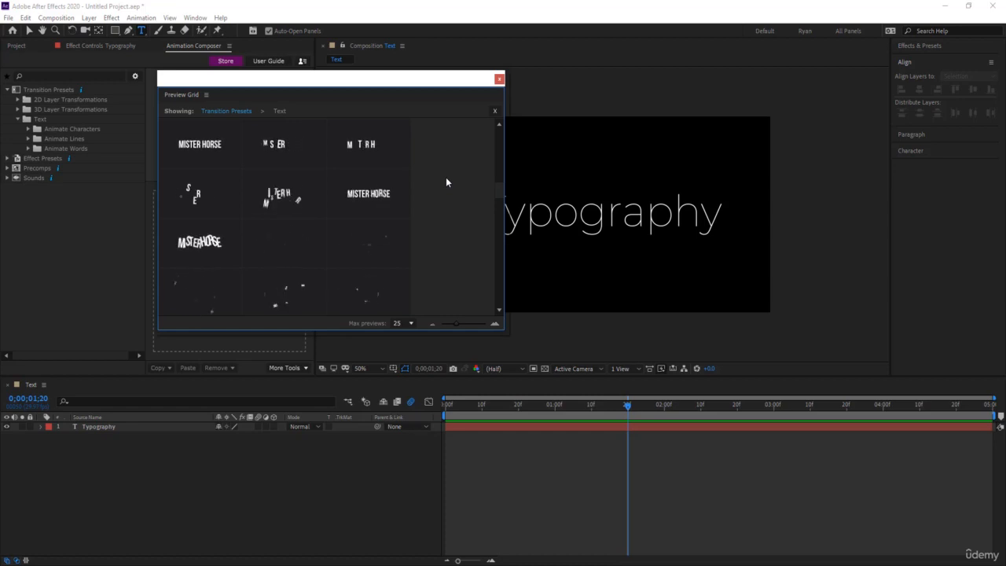
Find the Bounce Position & Scale Characters 2 preset and apply it to the Typography layer as an In animation
scroll(446, 177, down, 1)
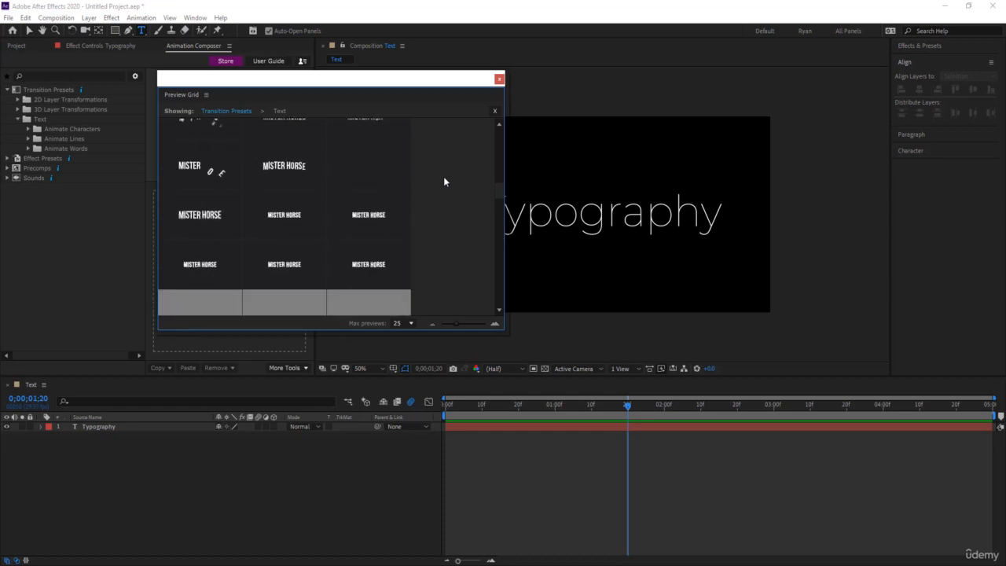
scroll(444, 181, down, 1)
scroll(444, 181, down, 1)
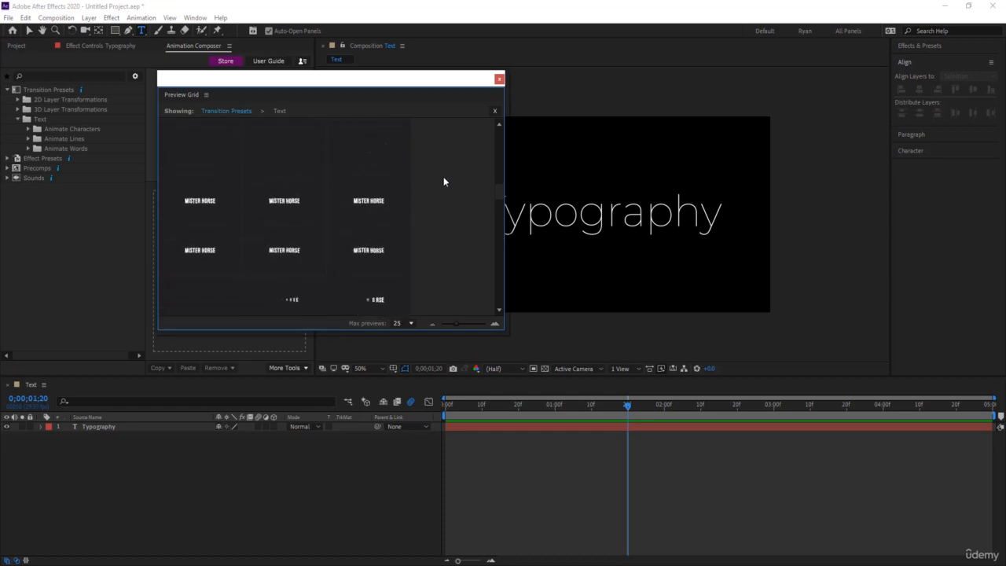
scroll(443, 180, down, 1)
scroll(442, 178, down, 1)
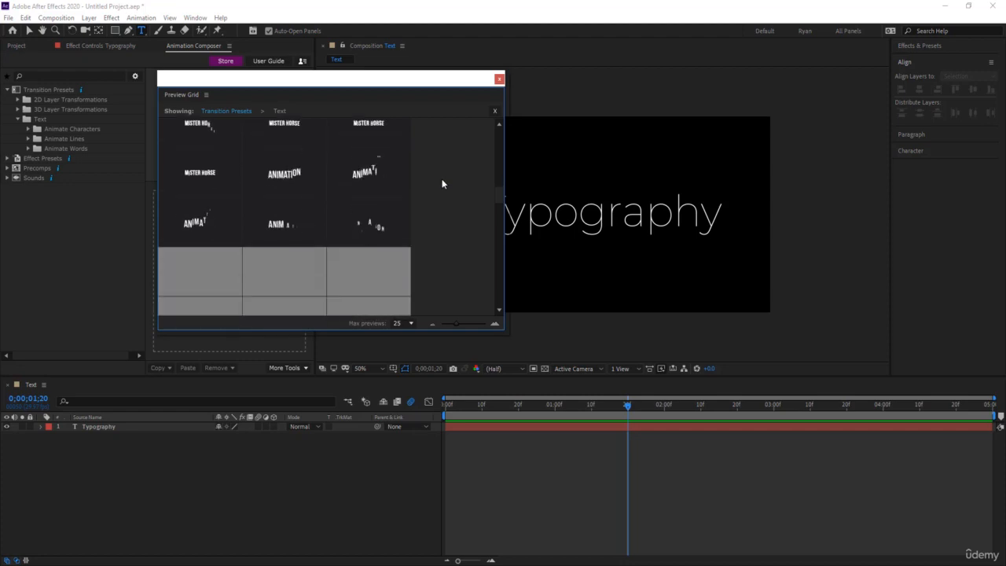
click(377, 176)
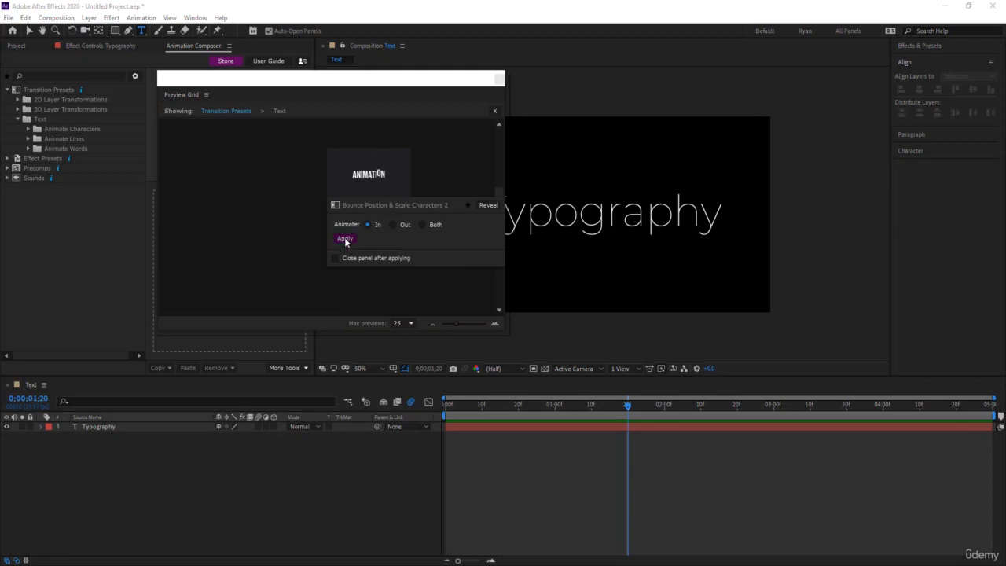
click(474, 279)
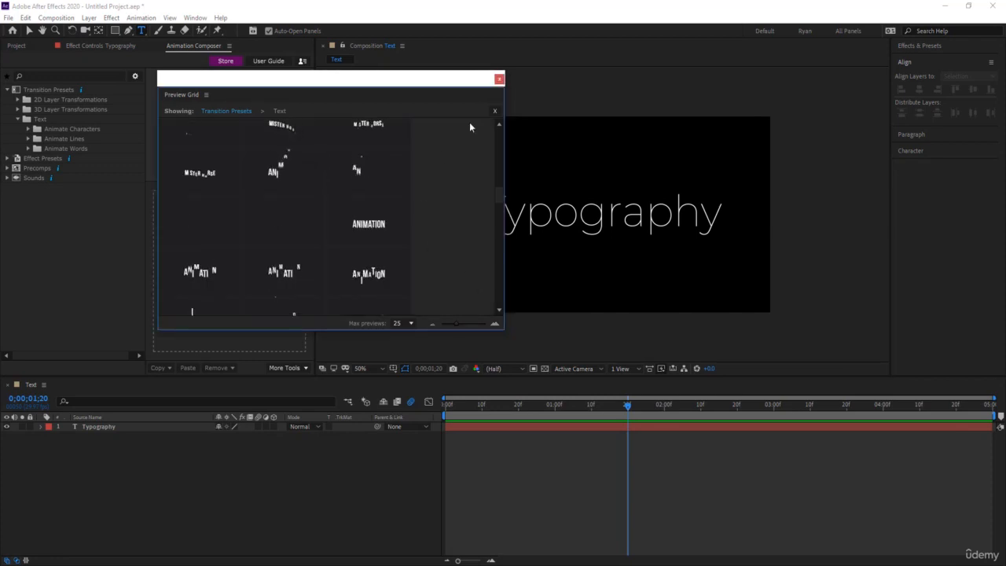
click(487, 425)
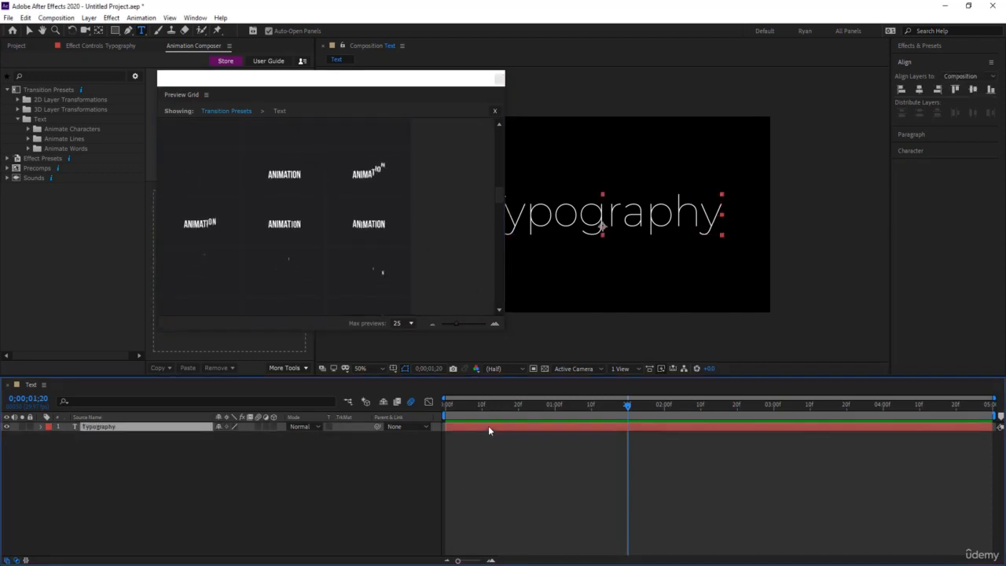
click(368, 174)
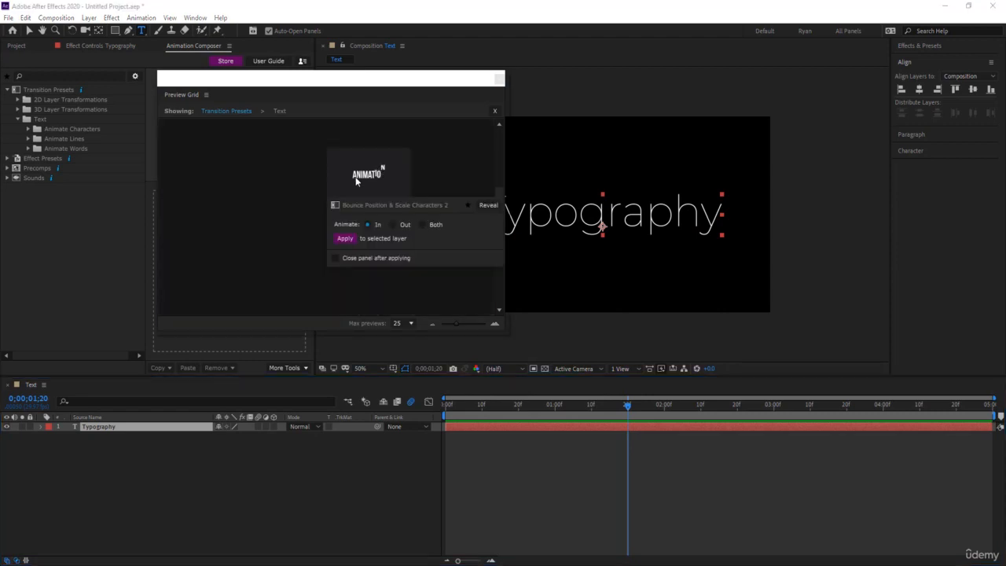
click(345, 238)
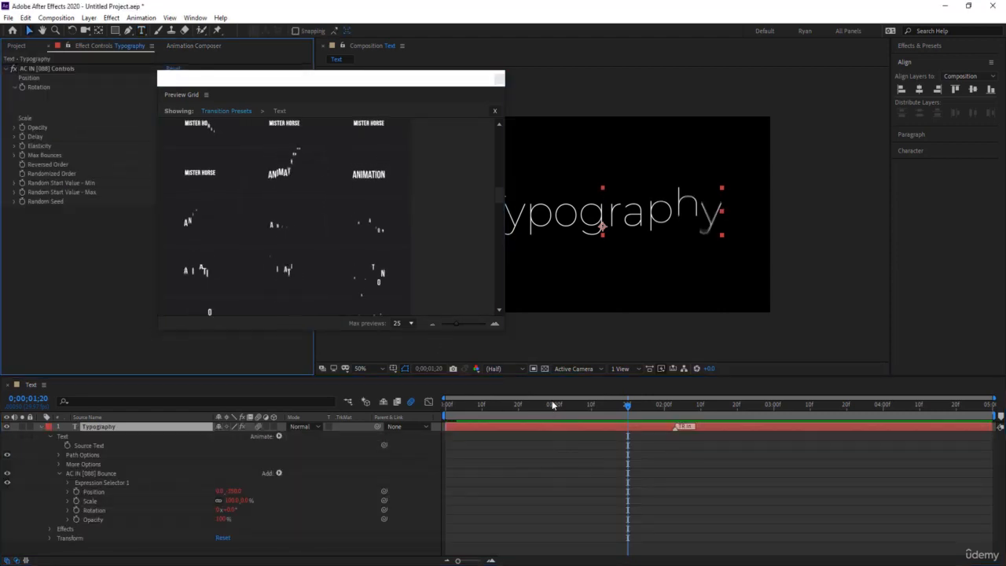
Close the Preview Grid and play the text's bounce-in animation from the start of the composition
drag(552, 404, 443, 418)
click(512, 458)
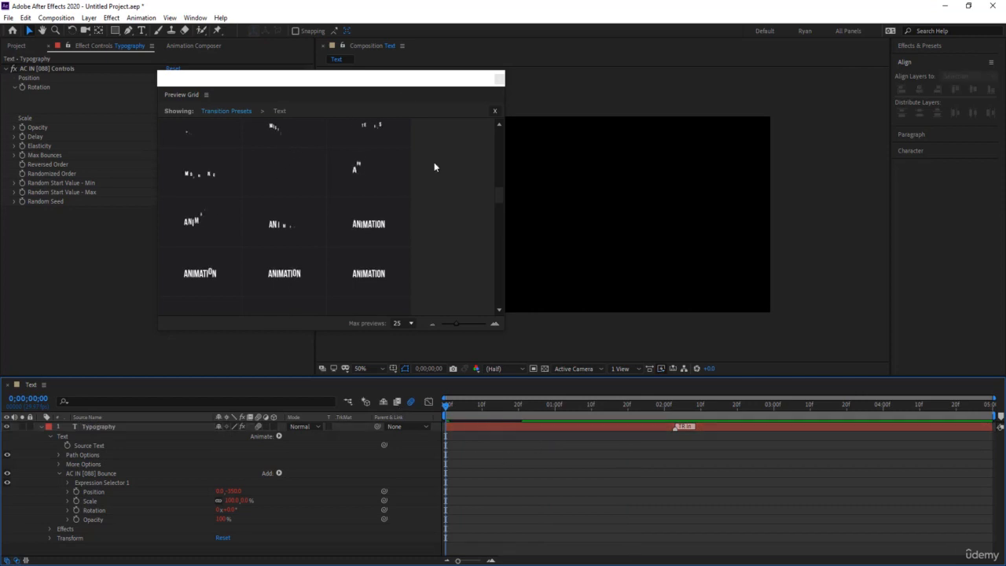
click(497, 78)
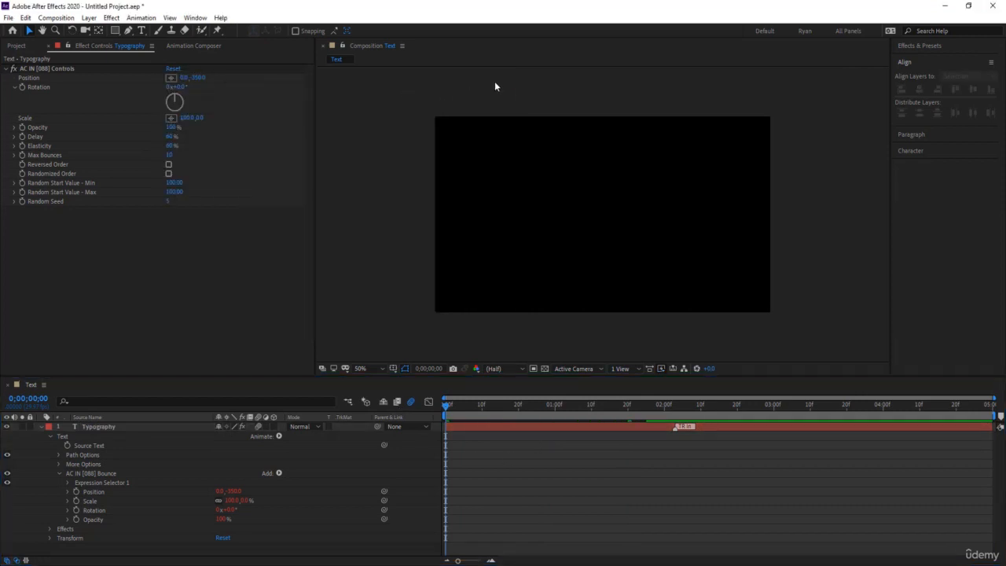
key(space)
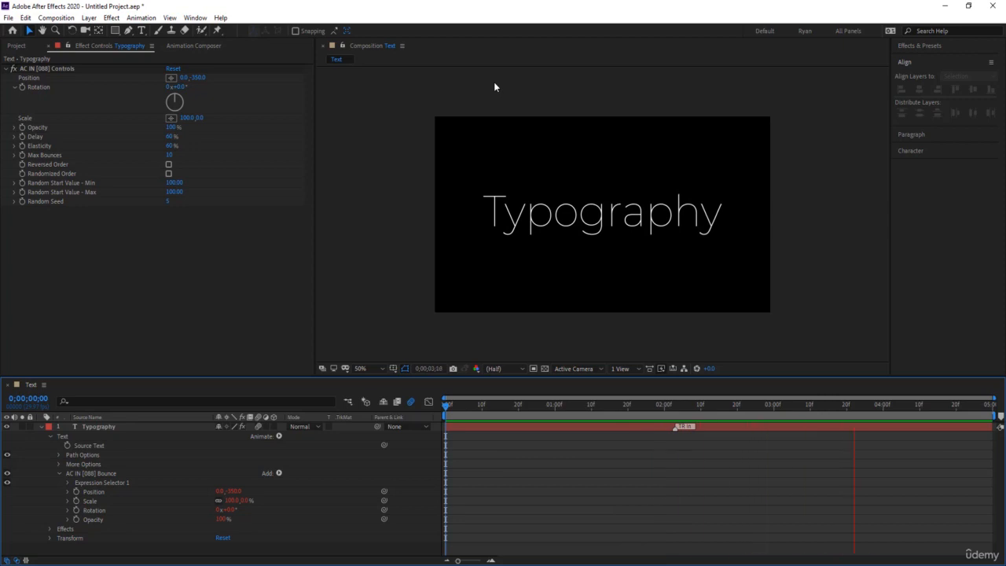
key(space)
Show Animation Composer's Animate Characters presets for Position & Rotate & Scale in the Preview Grid
click(207, 46)
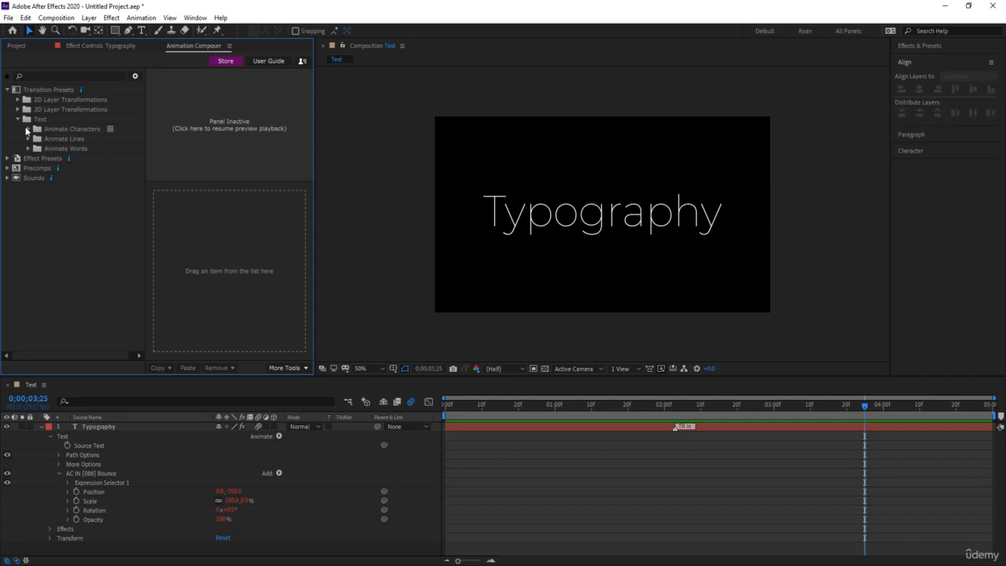
click(28, 129)
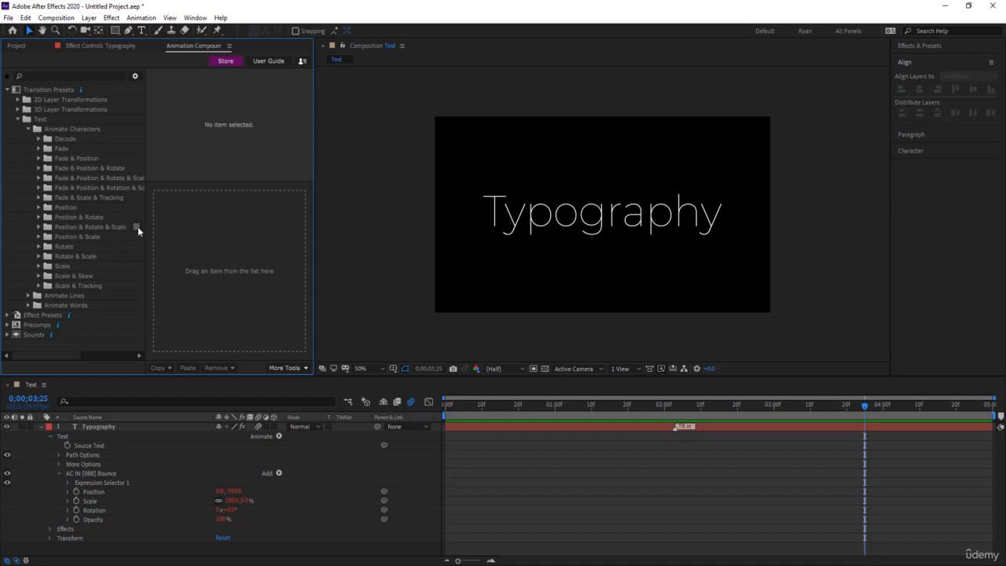
click(137, 225)
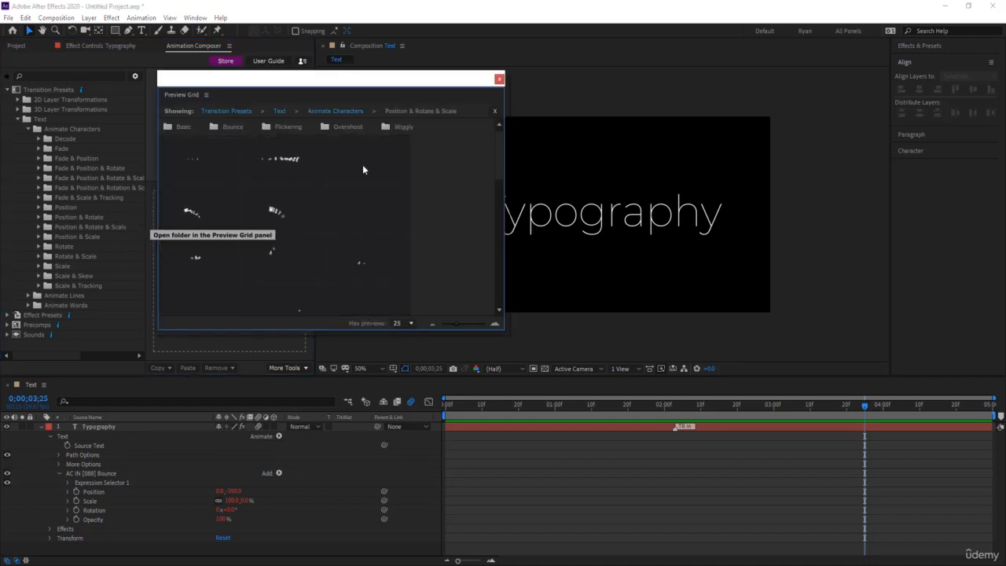
Apply the Bottom variant of the Position & Rotate & Scale "Characters From Start 3" preset to the Typography layer as an Out animation
click(290, 208)
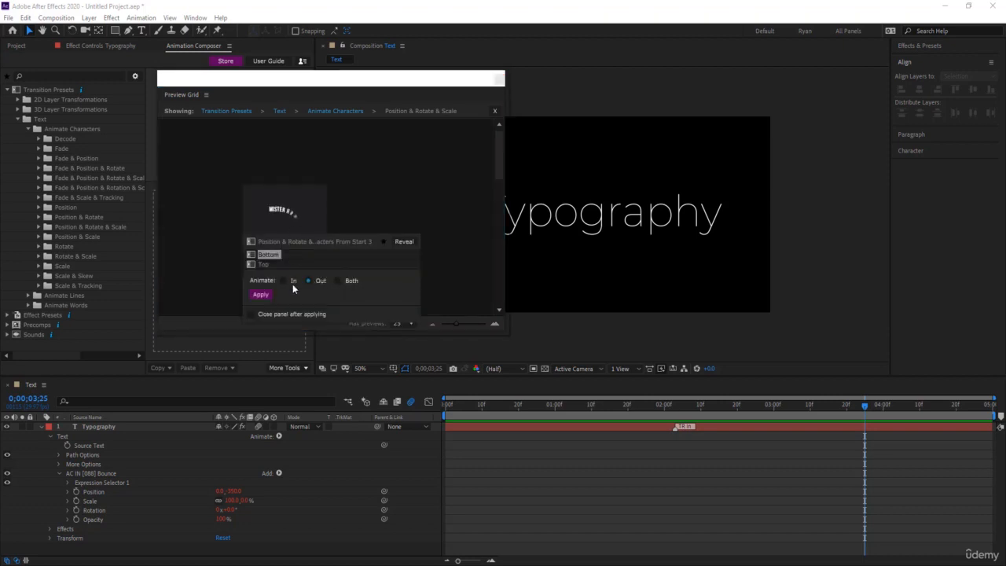
click(260, 295)
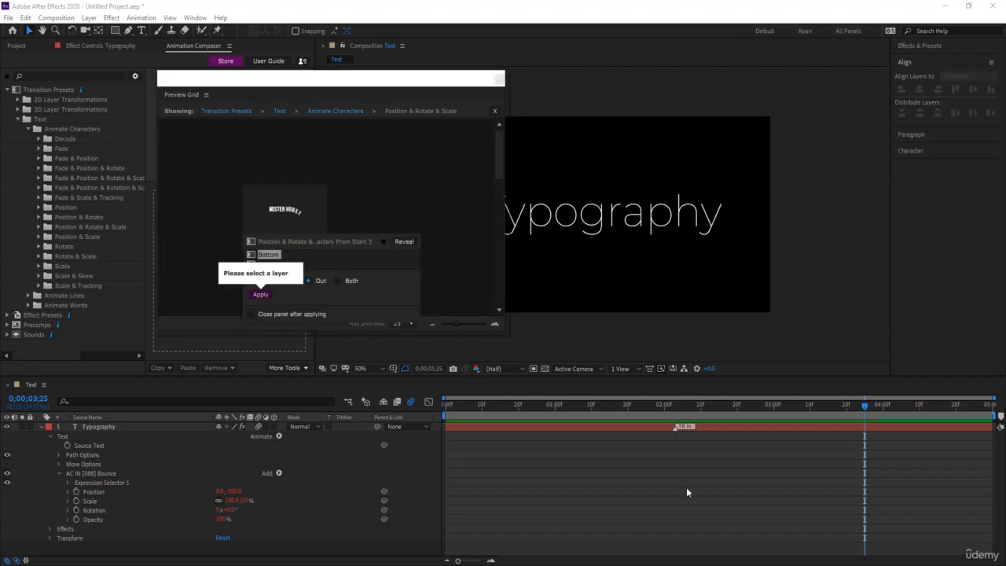
click(676, 444)
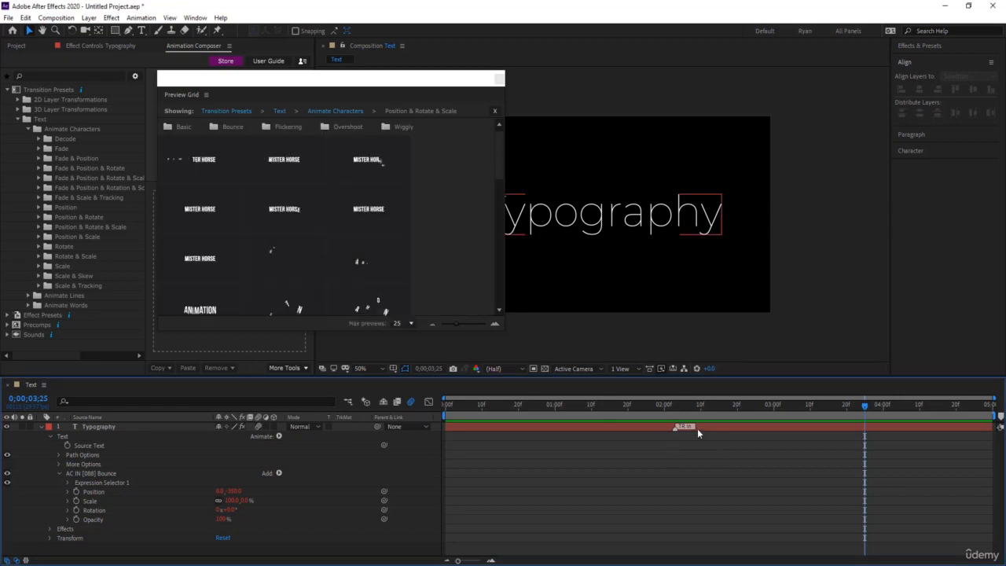
click(704, 428)
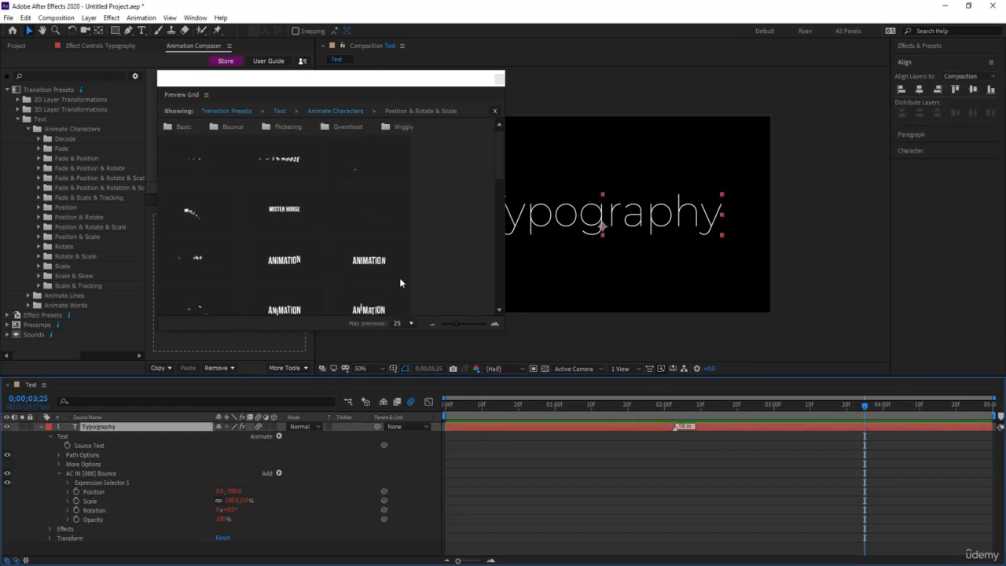
click(281, 207)
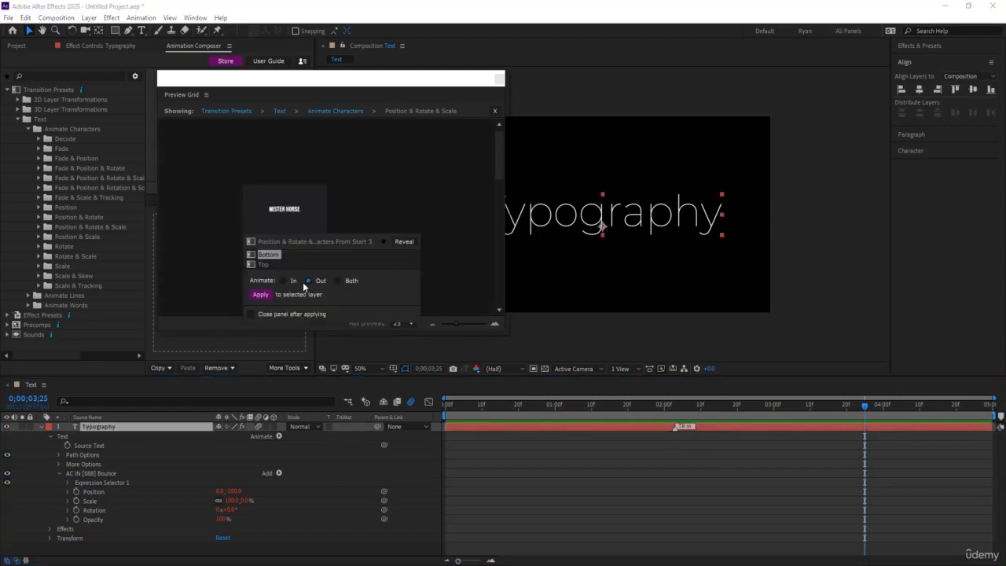
click(260, 295)
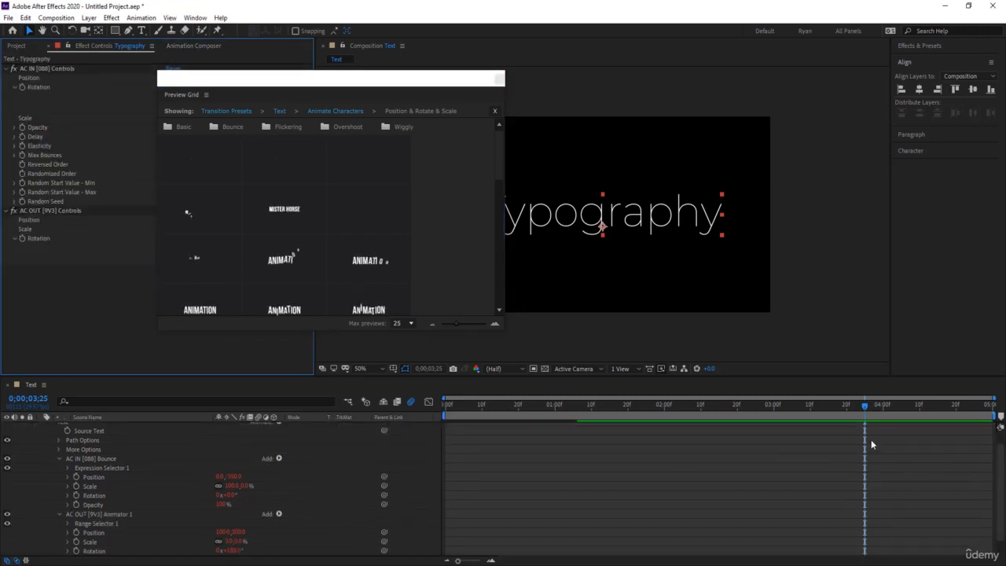
Close the Preview Grid and return the playhead to the start of the composition
click(500, 79)
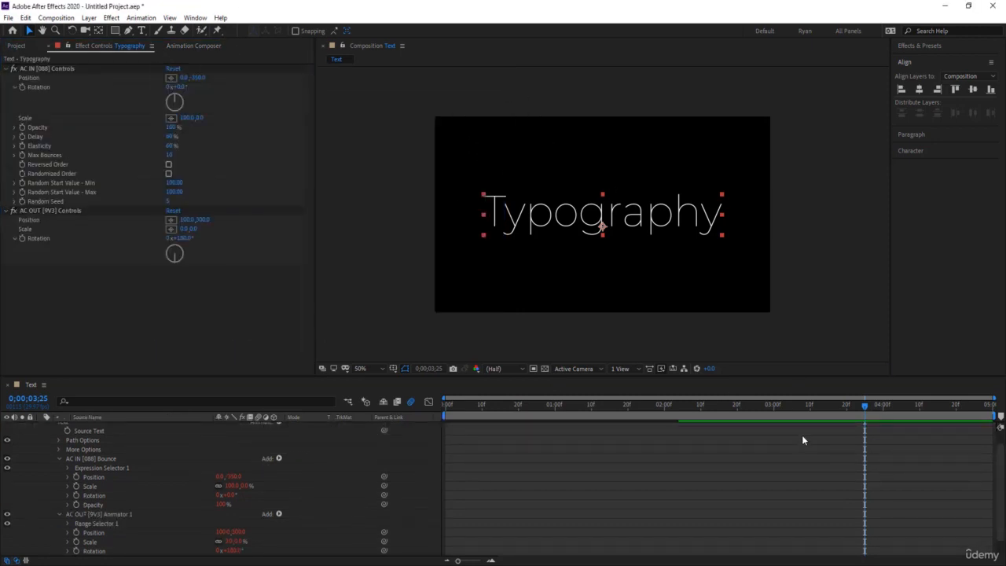
scroll(802, 437, up, 2)
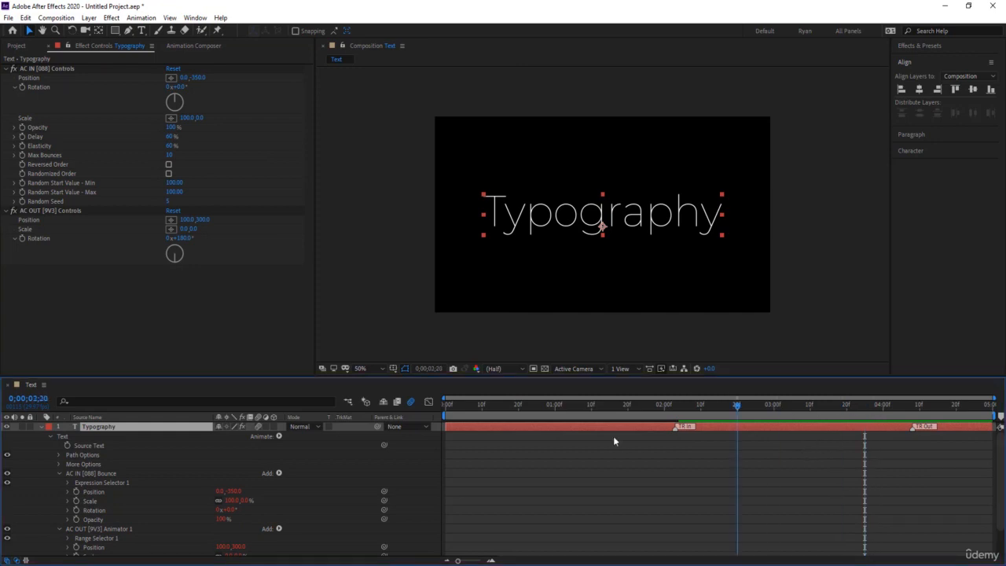
key(Home)
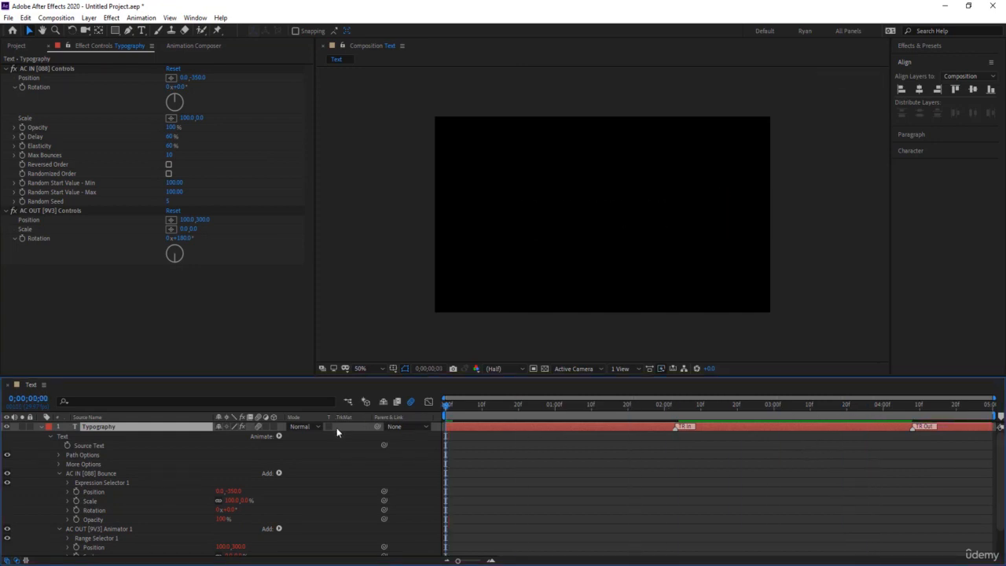